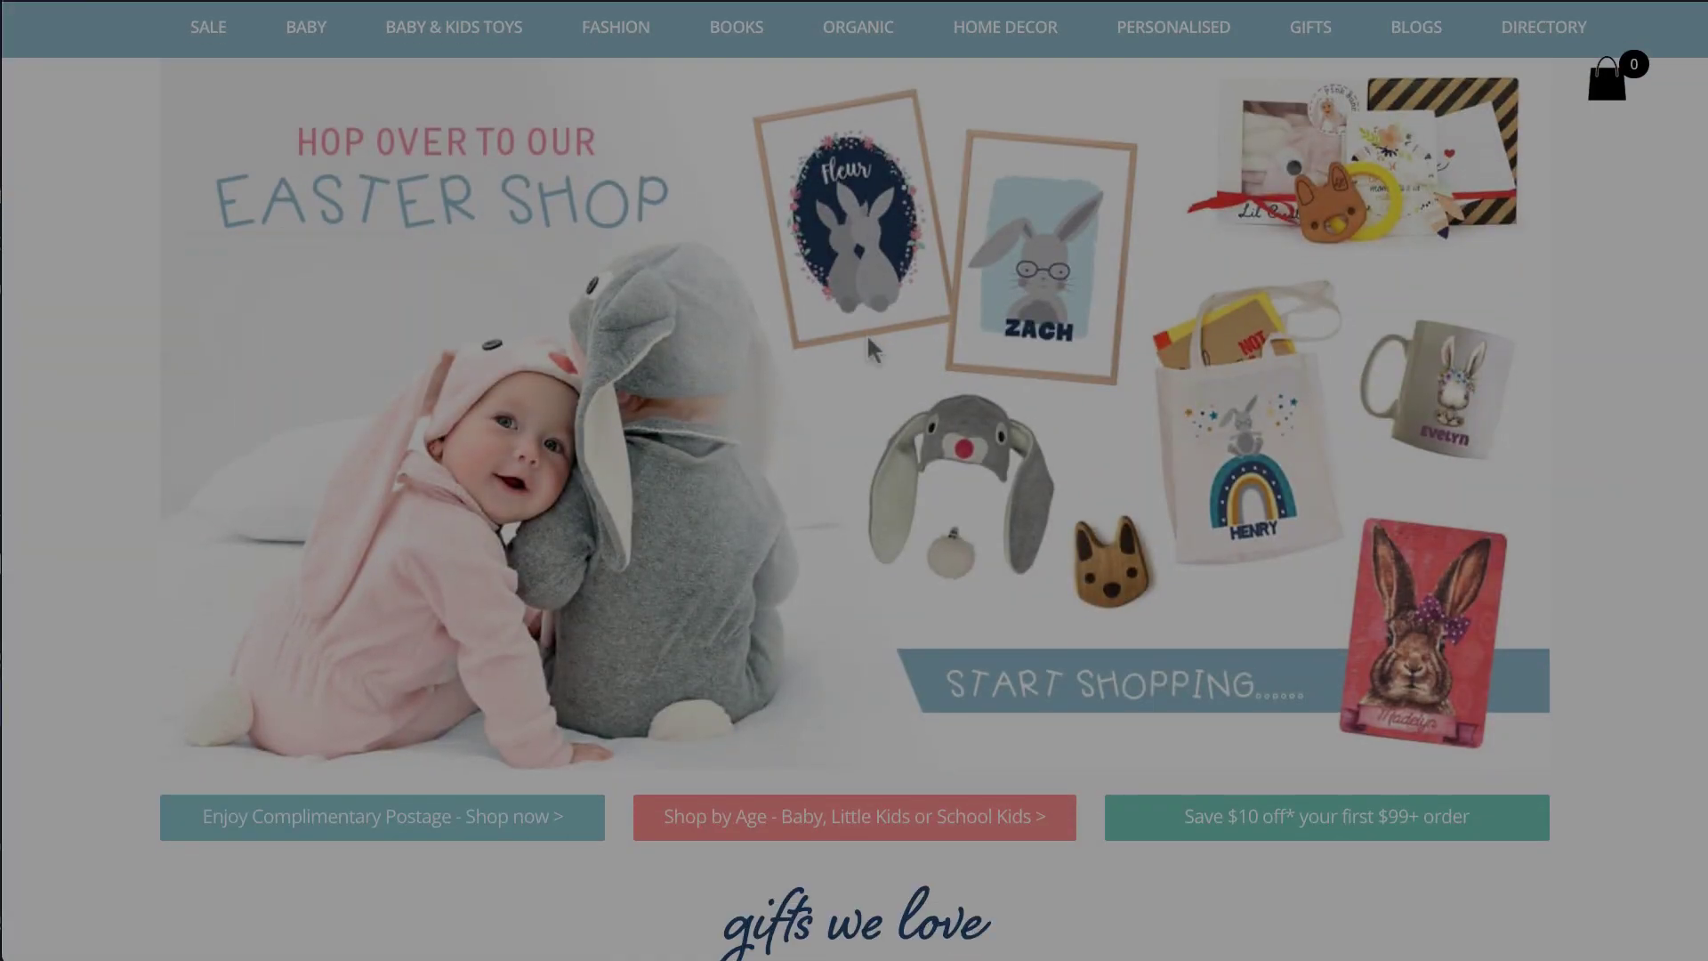
Log in to wp-admin with the admin username and the account password.
scroll(872, 348, "down", 4)
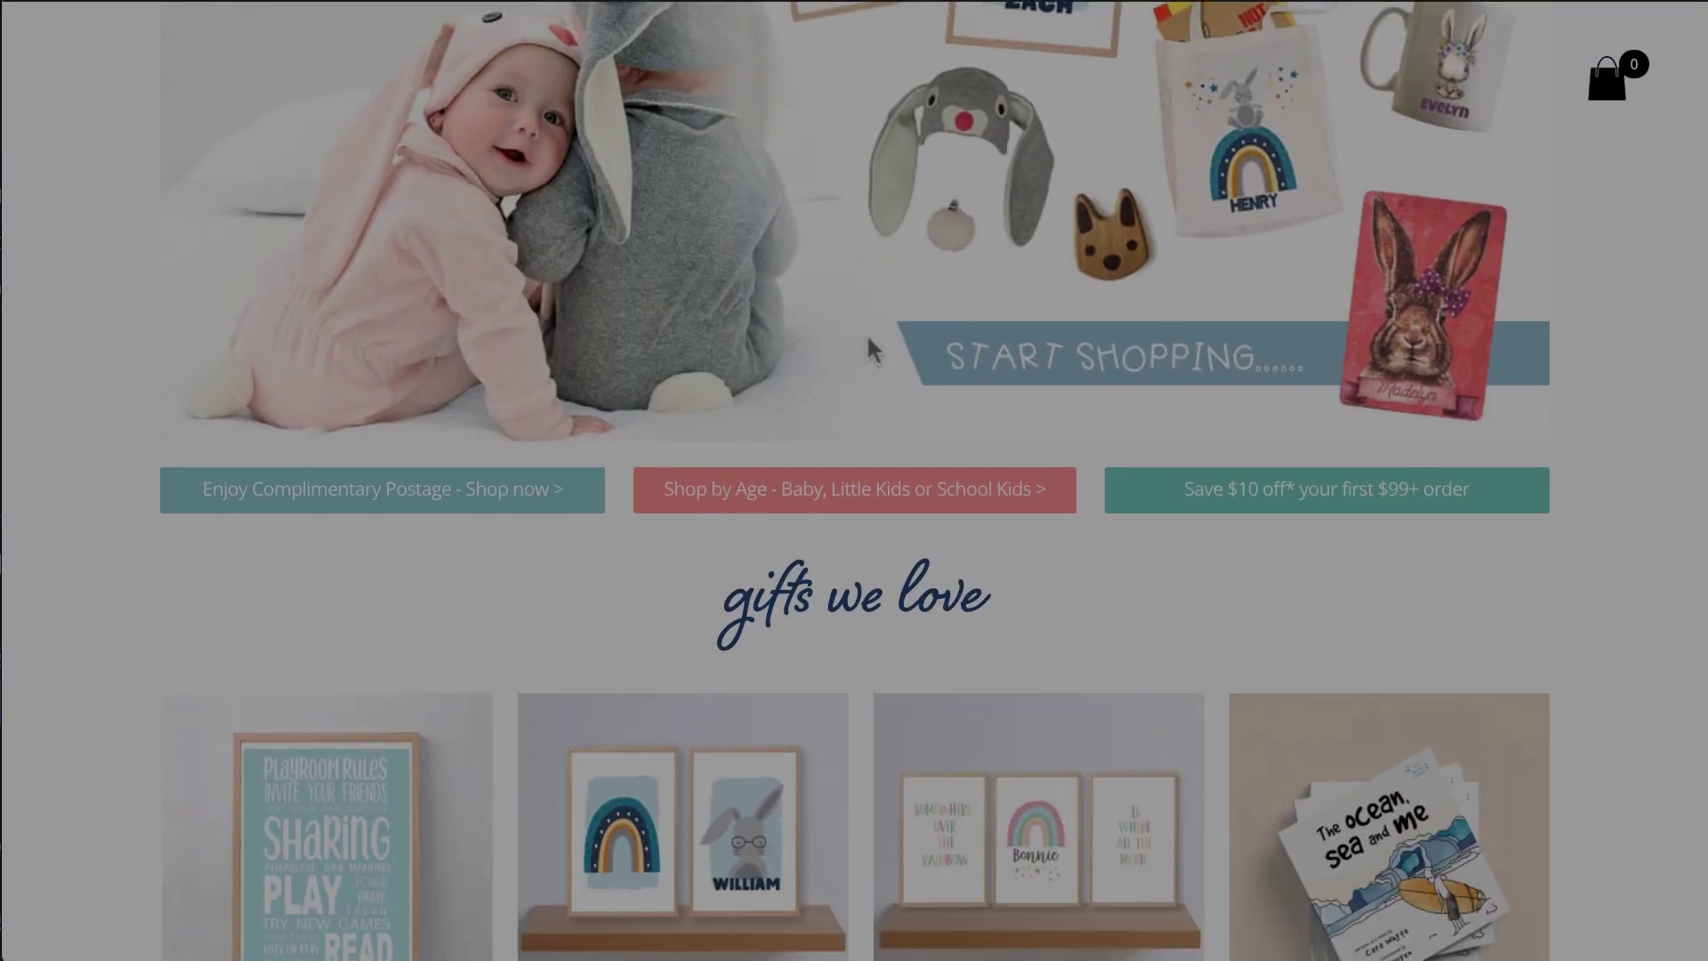
scroll(871, 349, "down", 3)
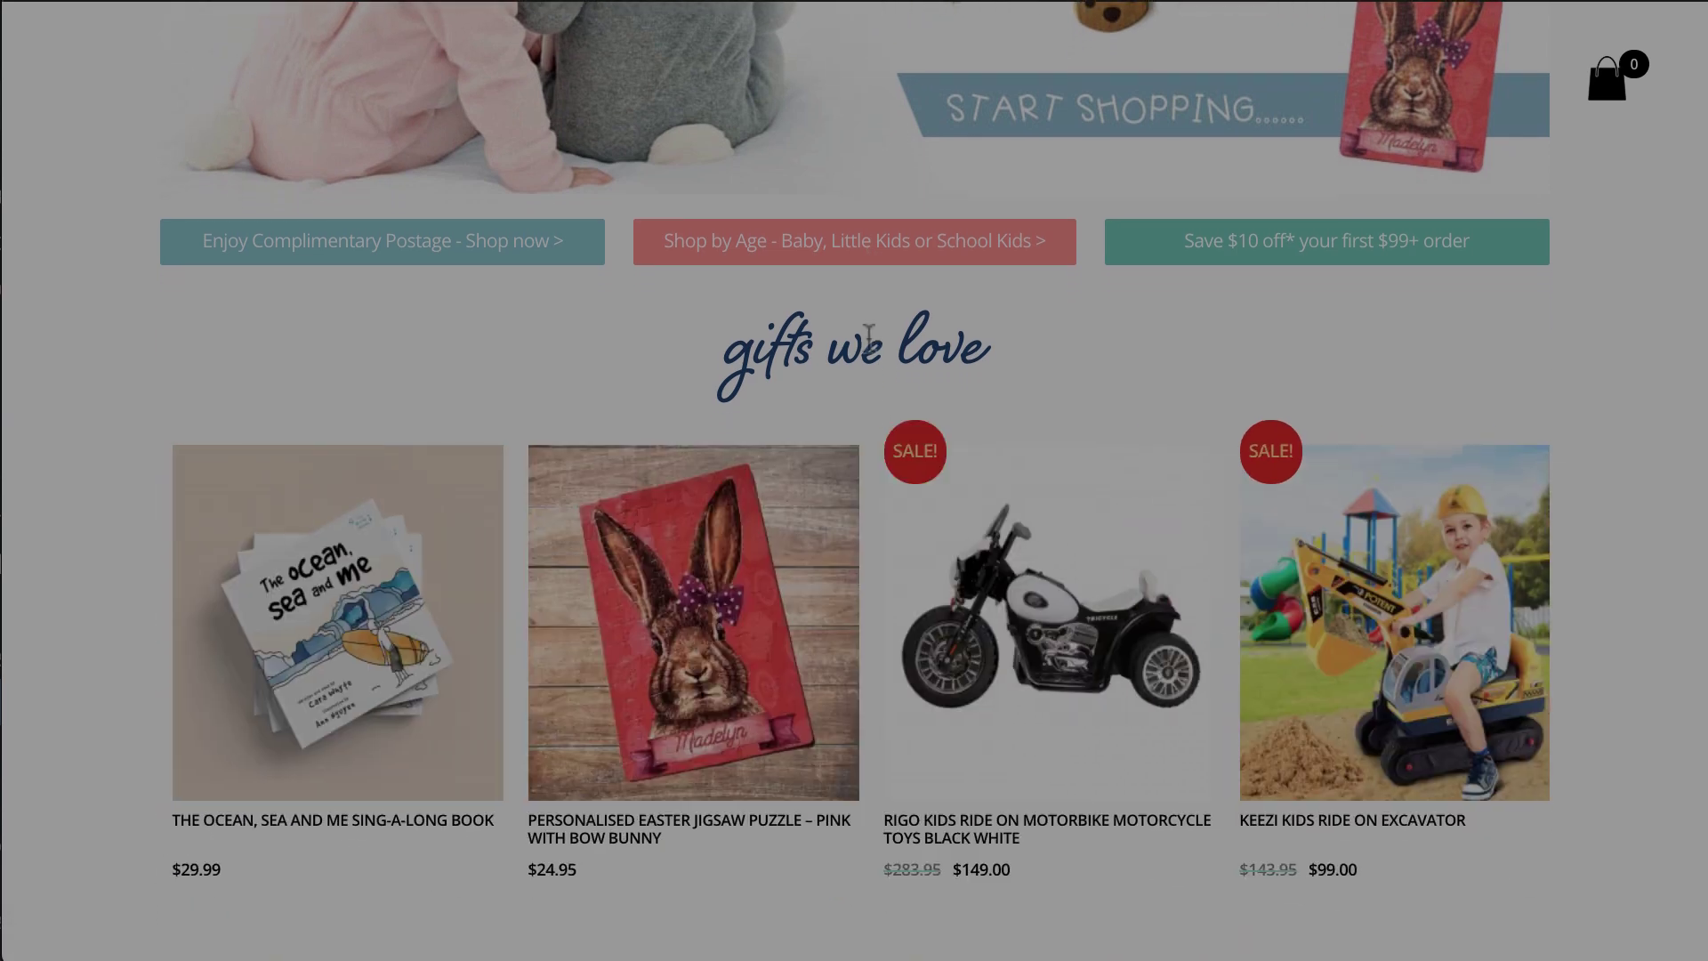
scroll(868, 342, "down", 3)
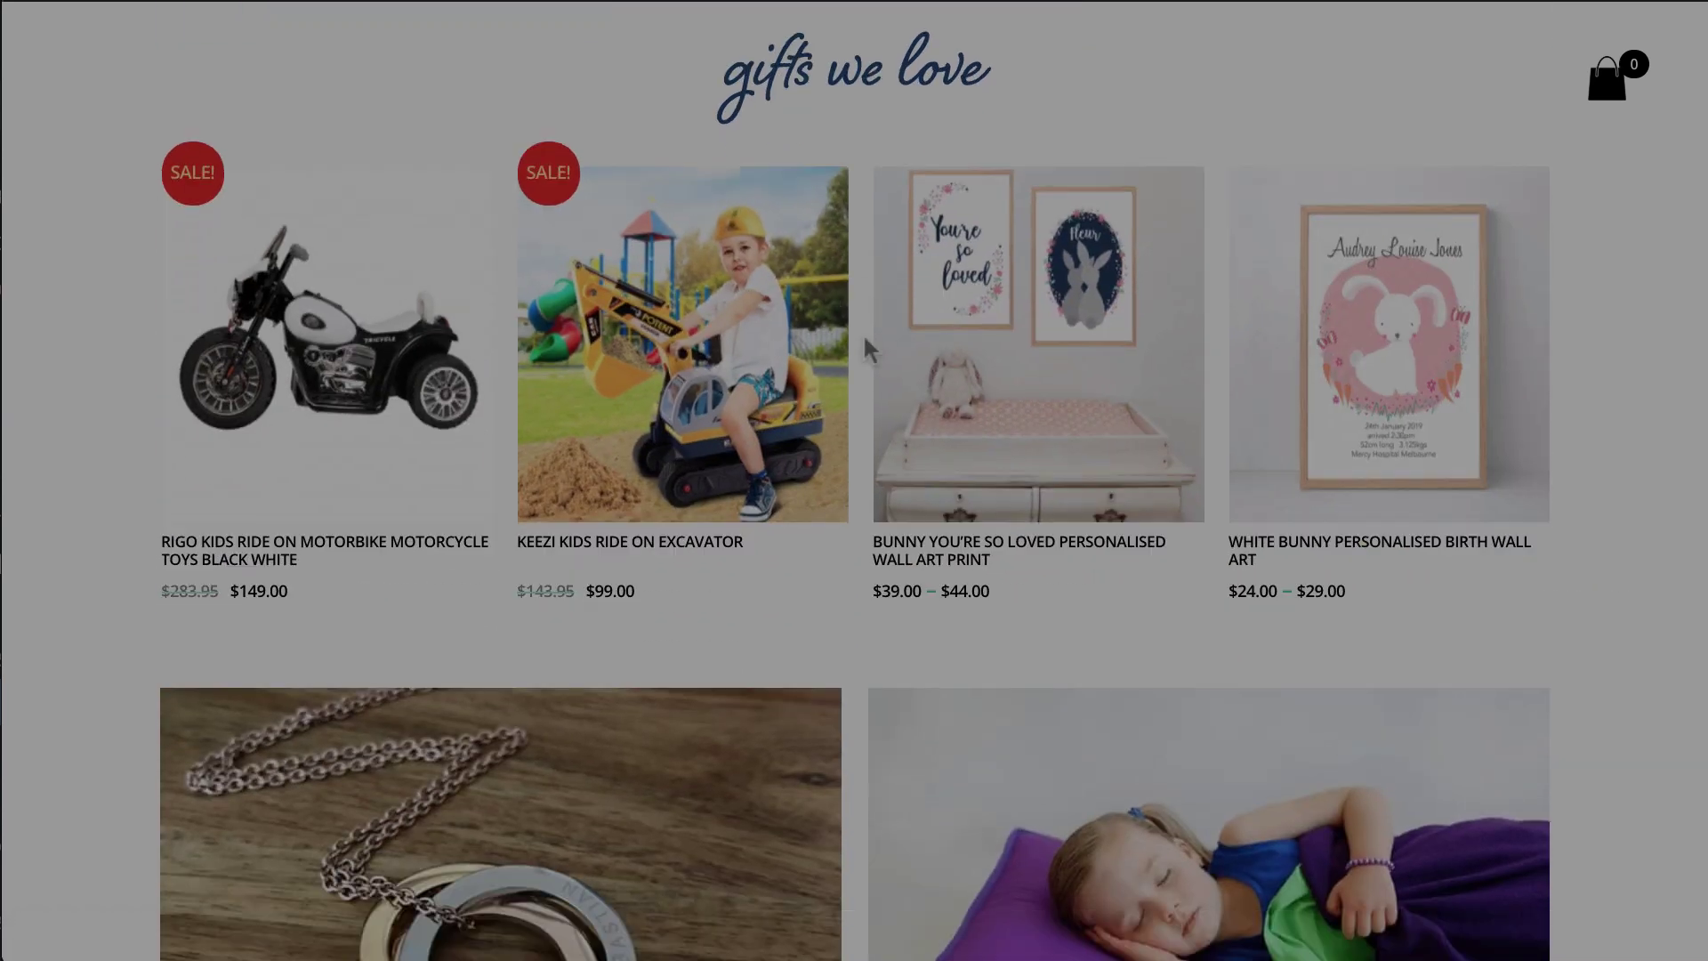
scroll(868, 348, "down", 5)
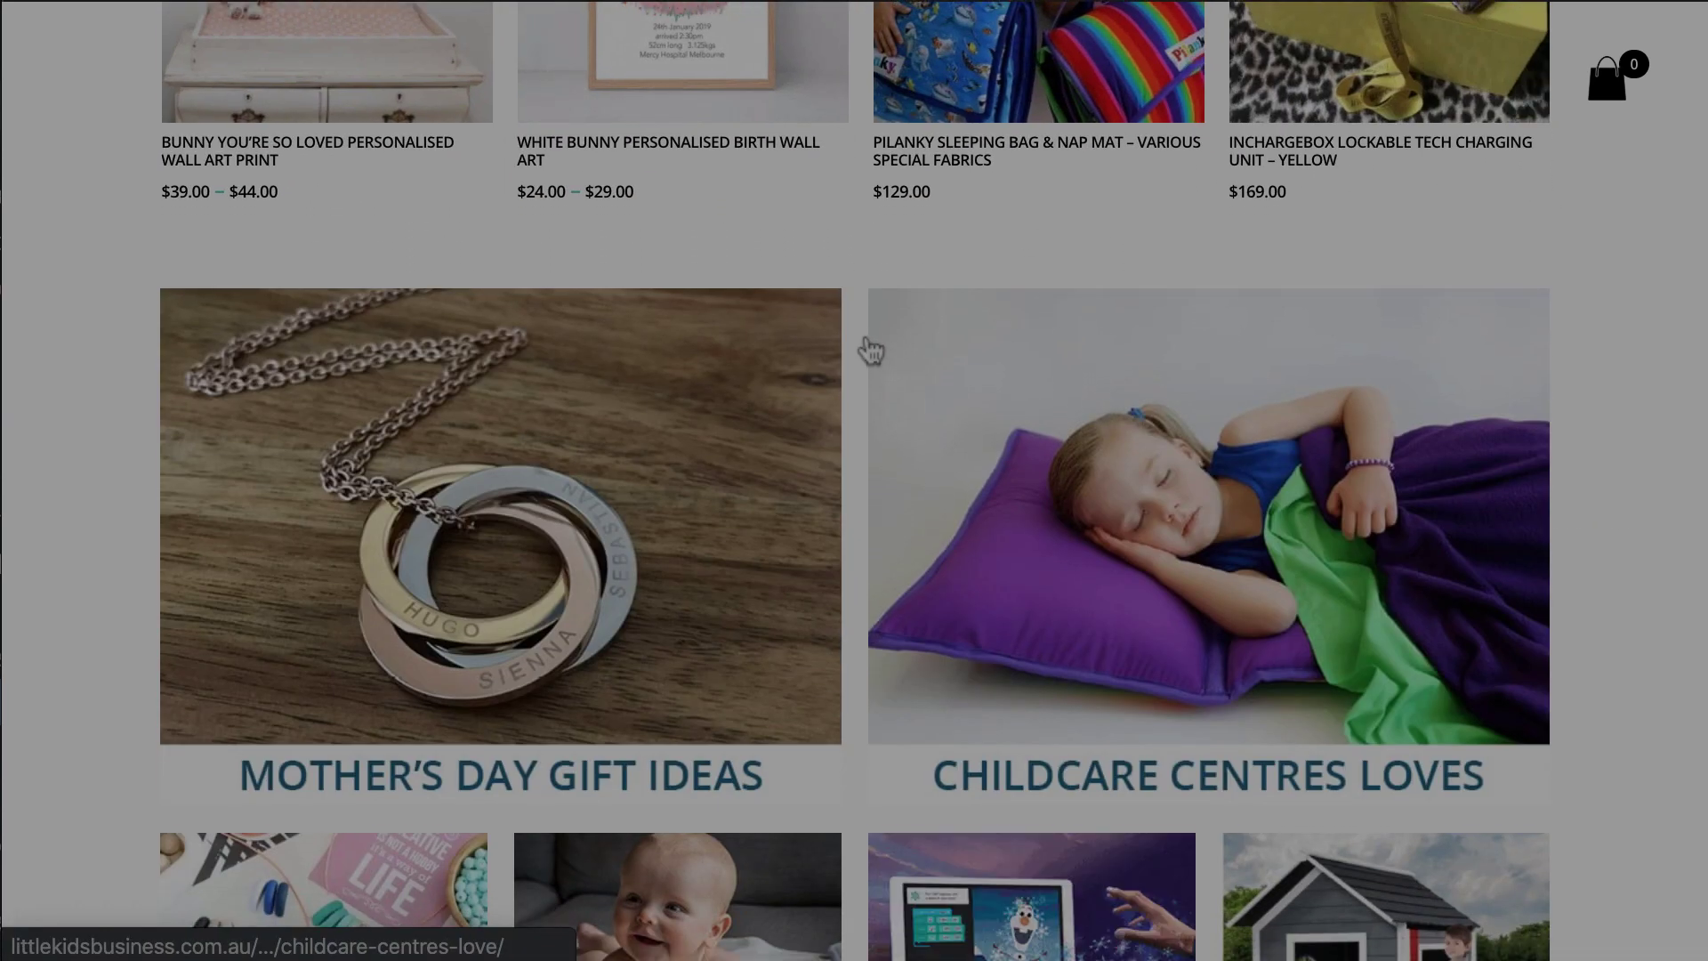
scroll(871, 349, "down", 4)
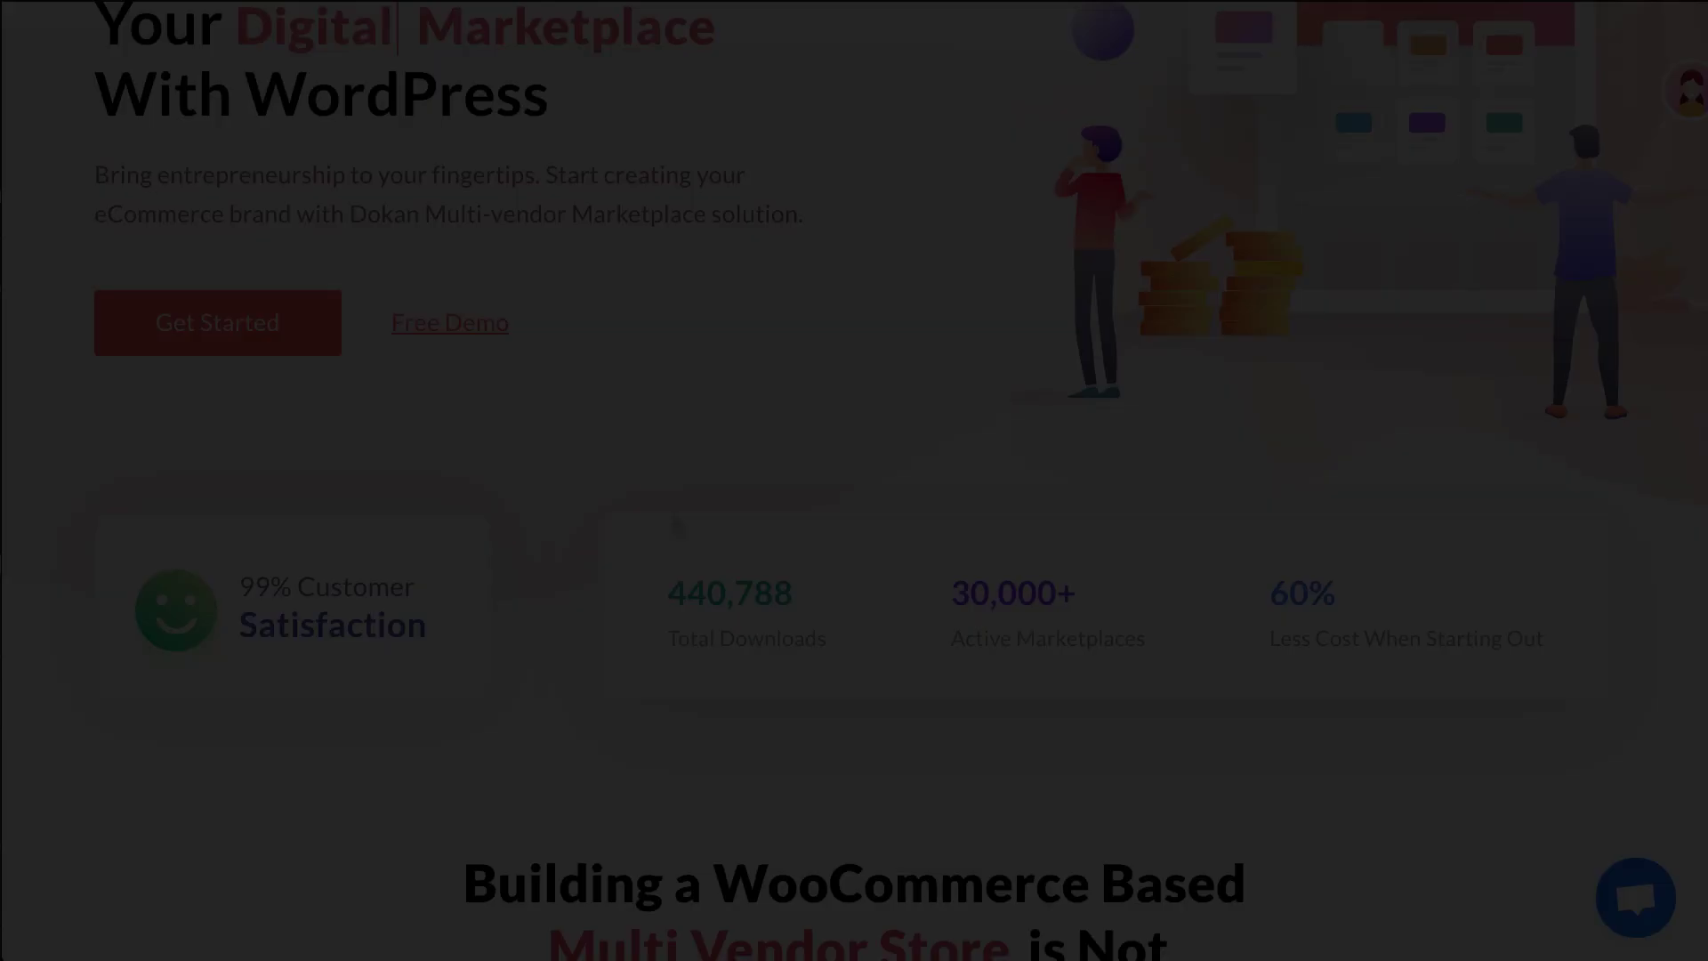
scroll(670, 525, "down", 8)
scroll(673, 520, "down", 6)
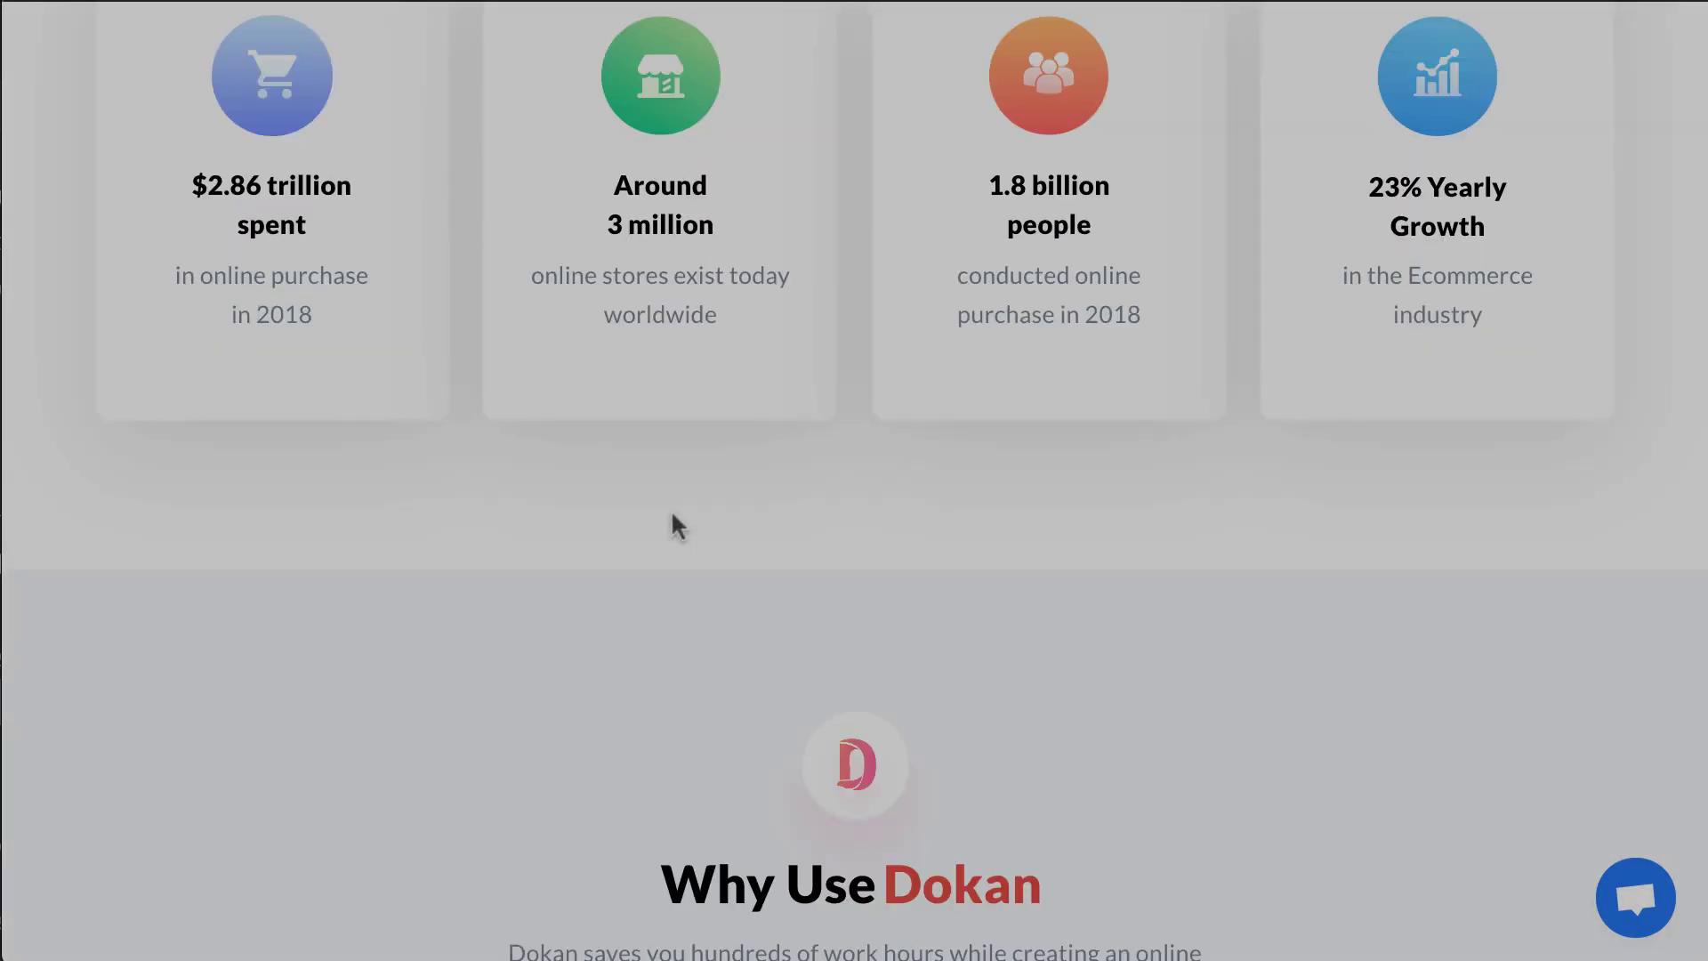
scroll(674, 523, "down", 20)
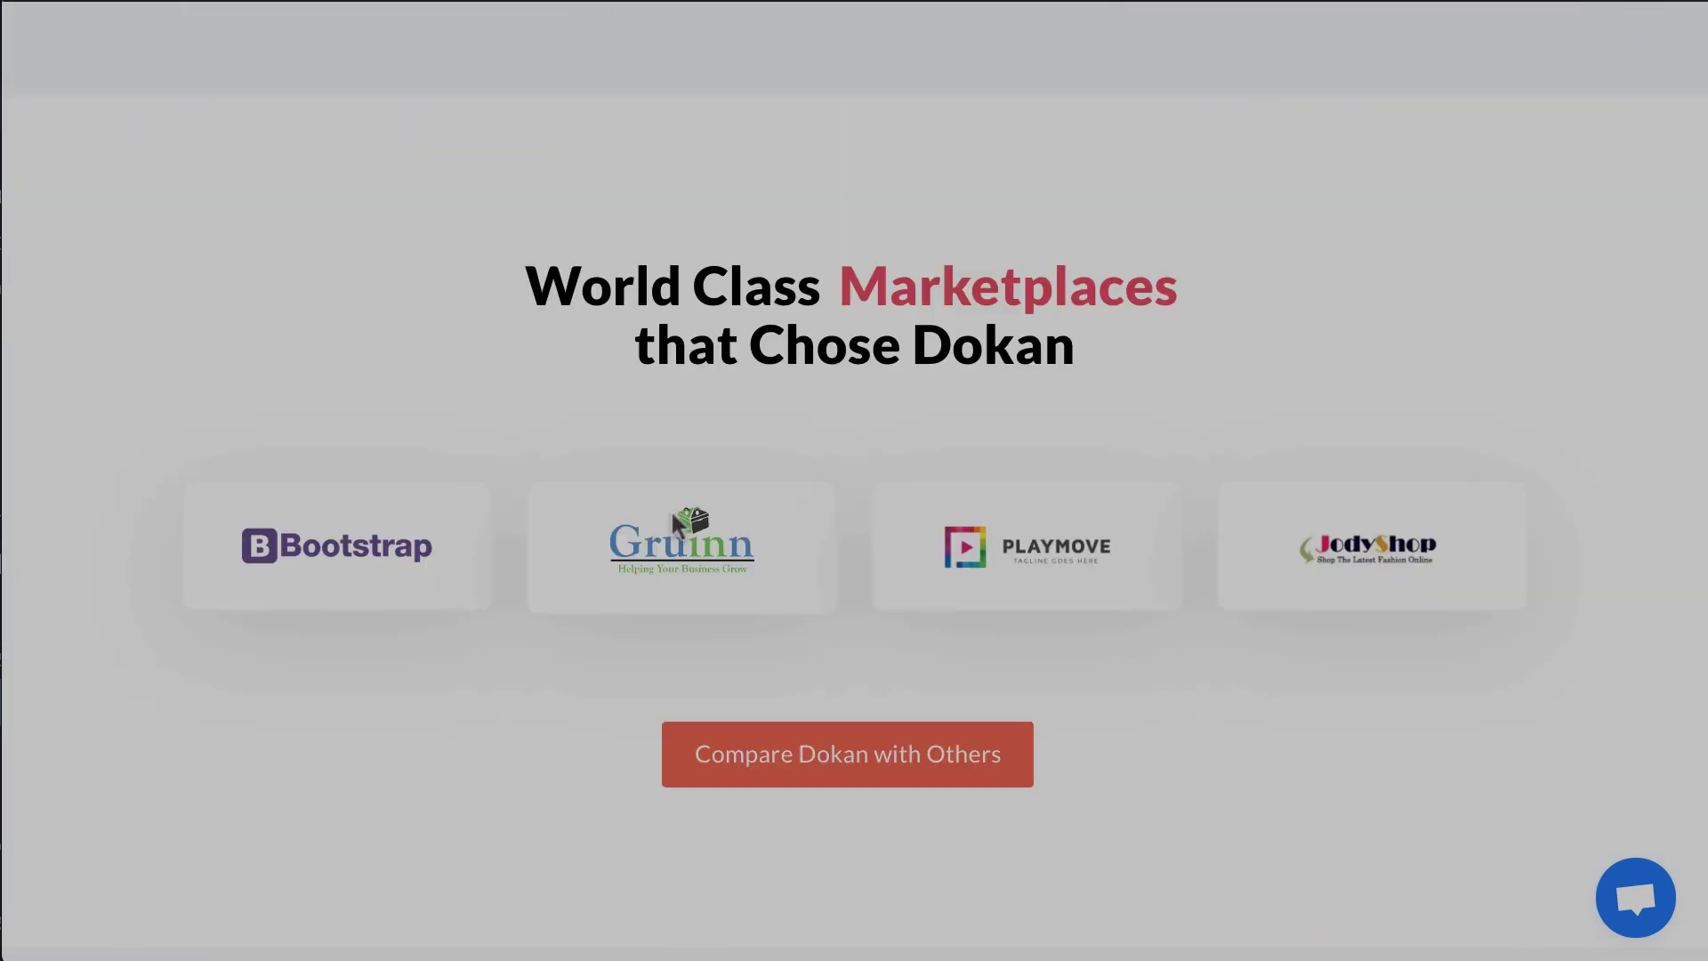
scroll(674, 521, "down", 8)
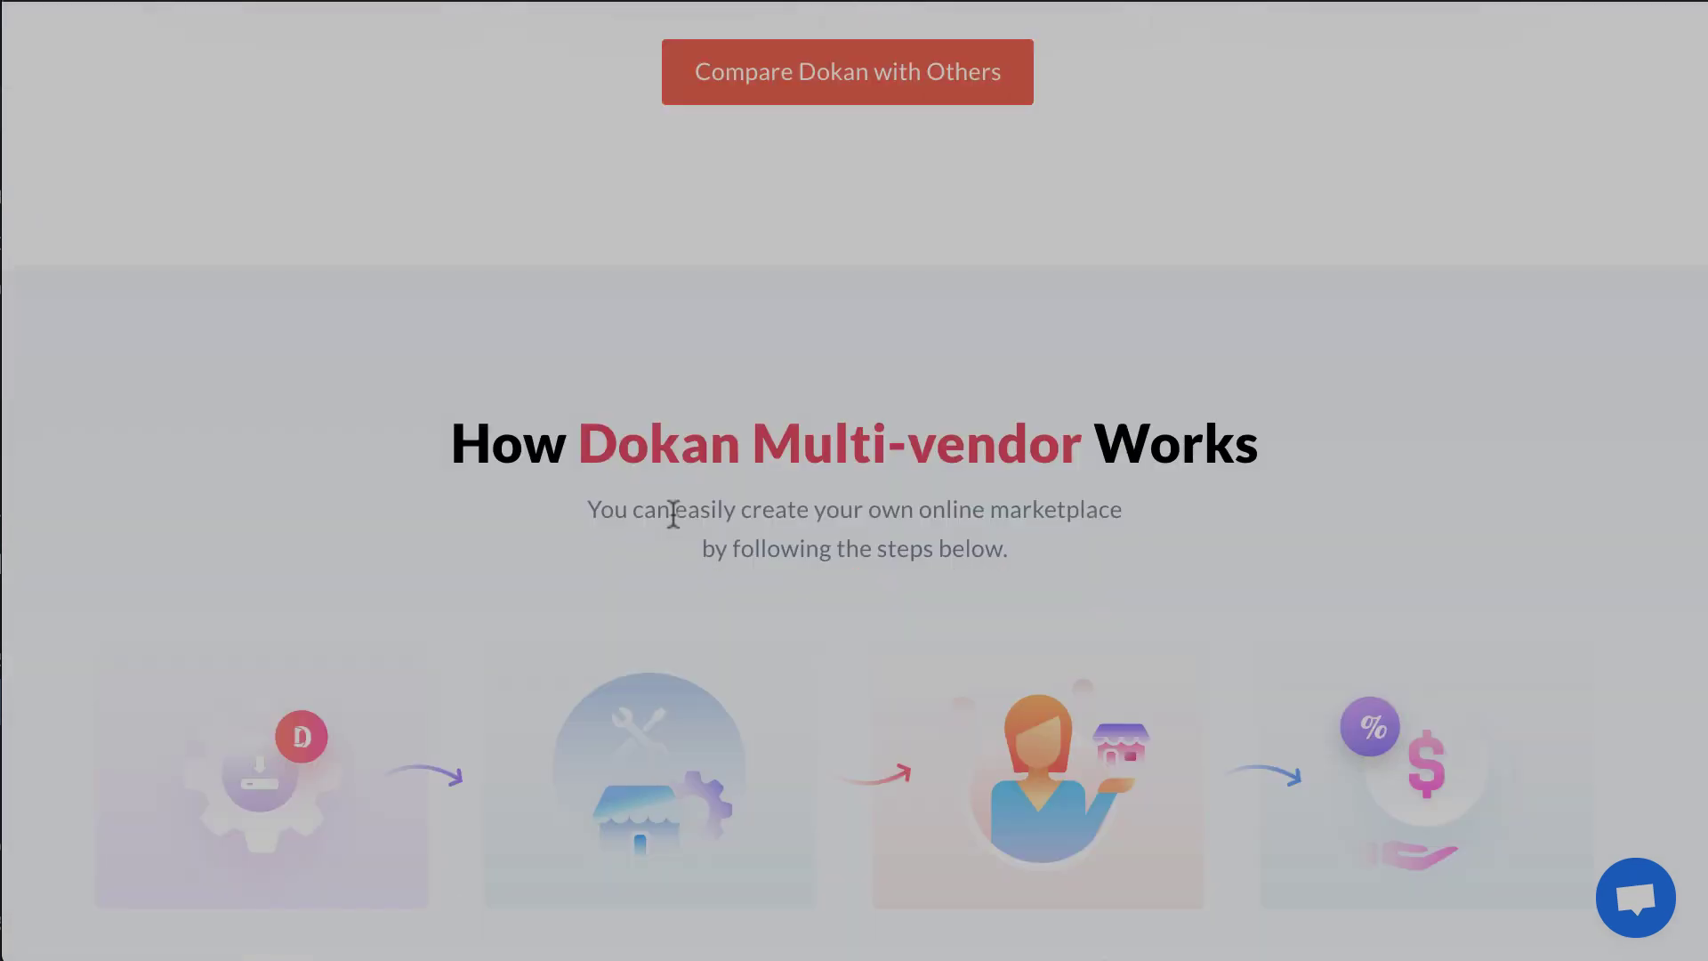
scroll(673, 514, "down", 3)
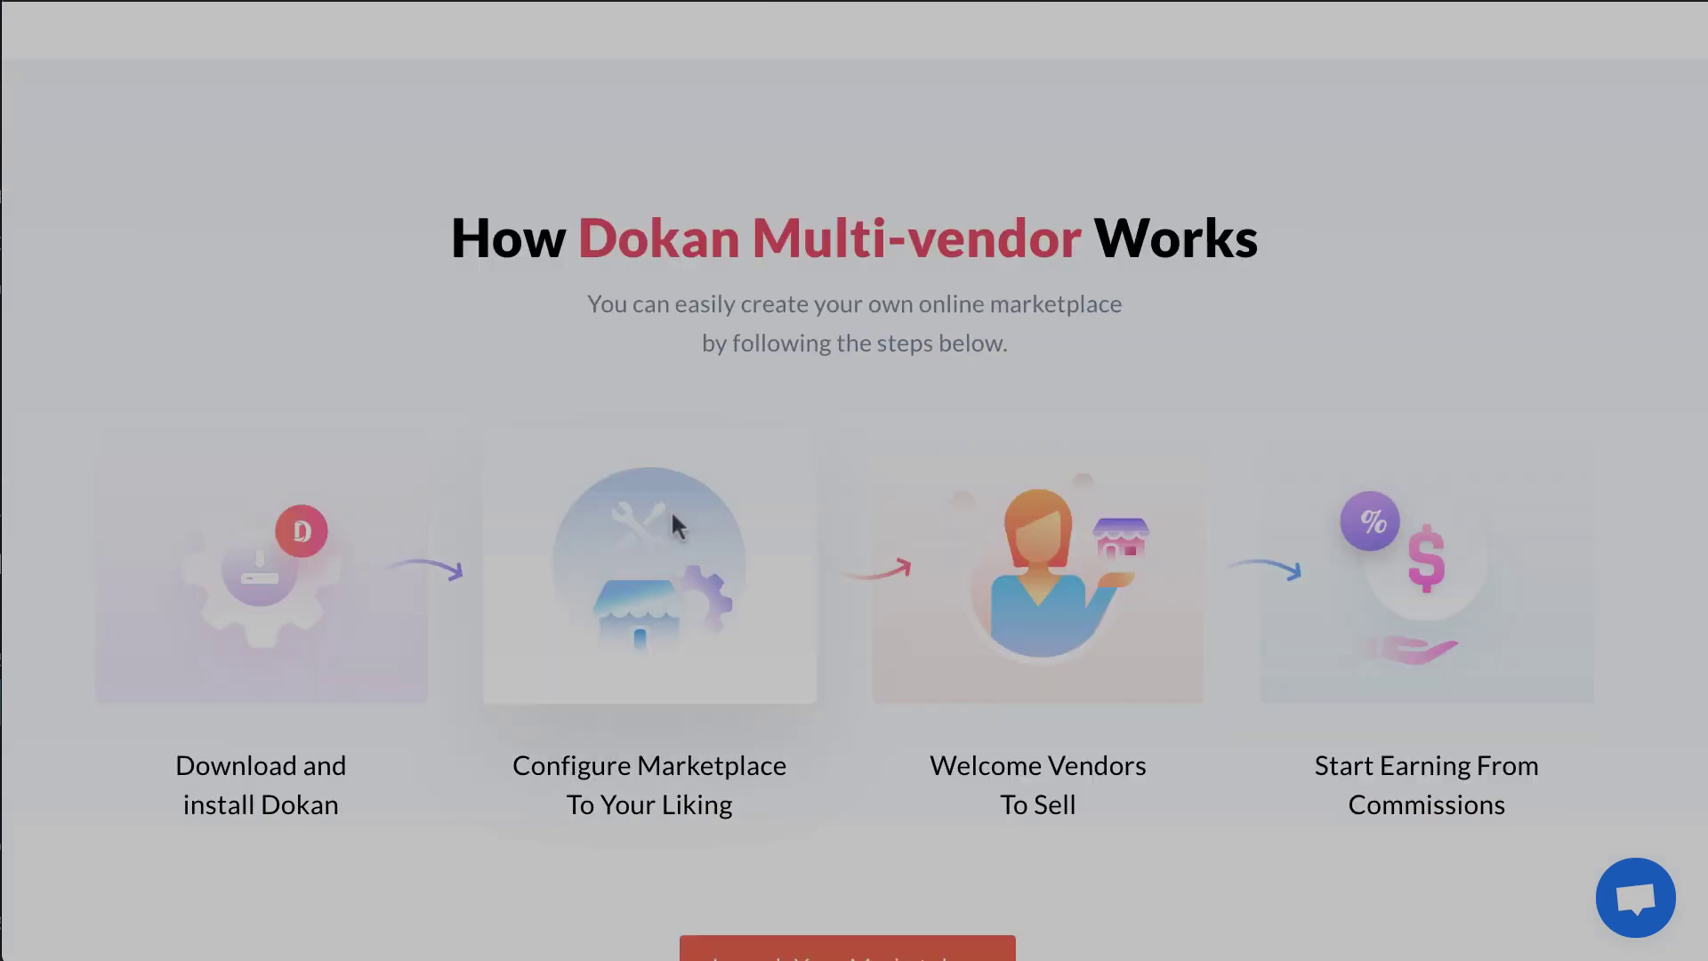
scroll(674, 516, "down", 6)
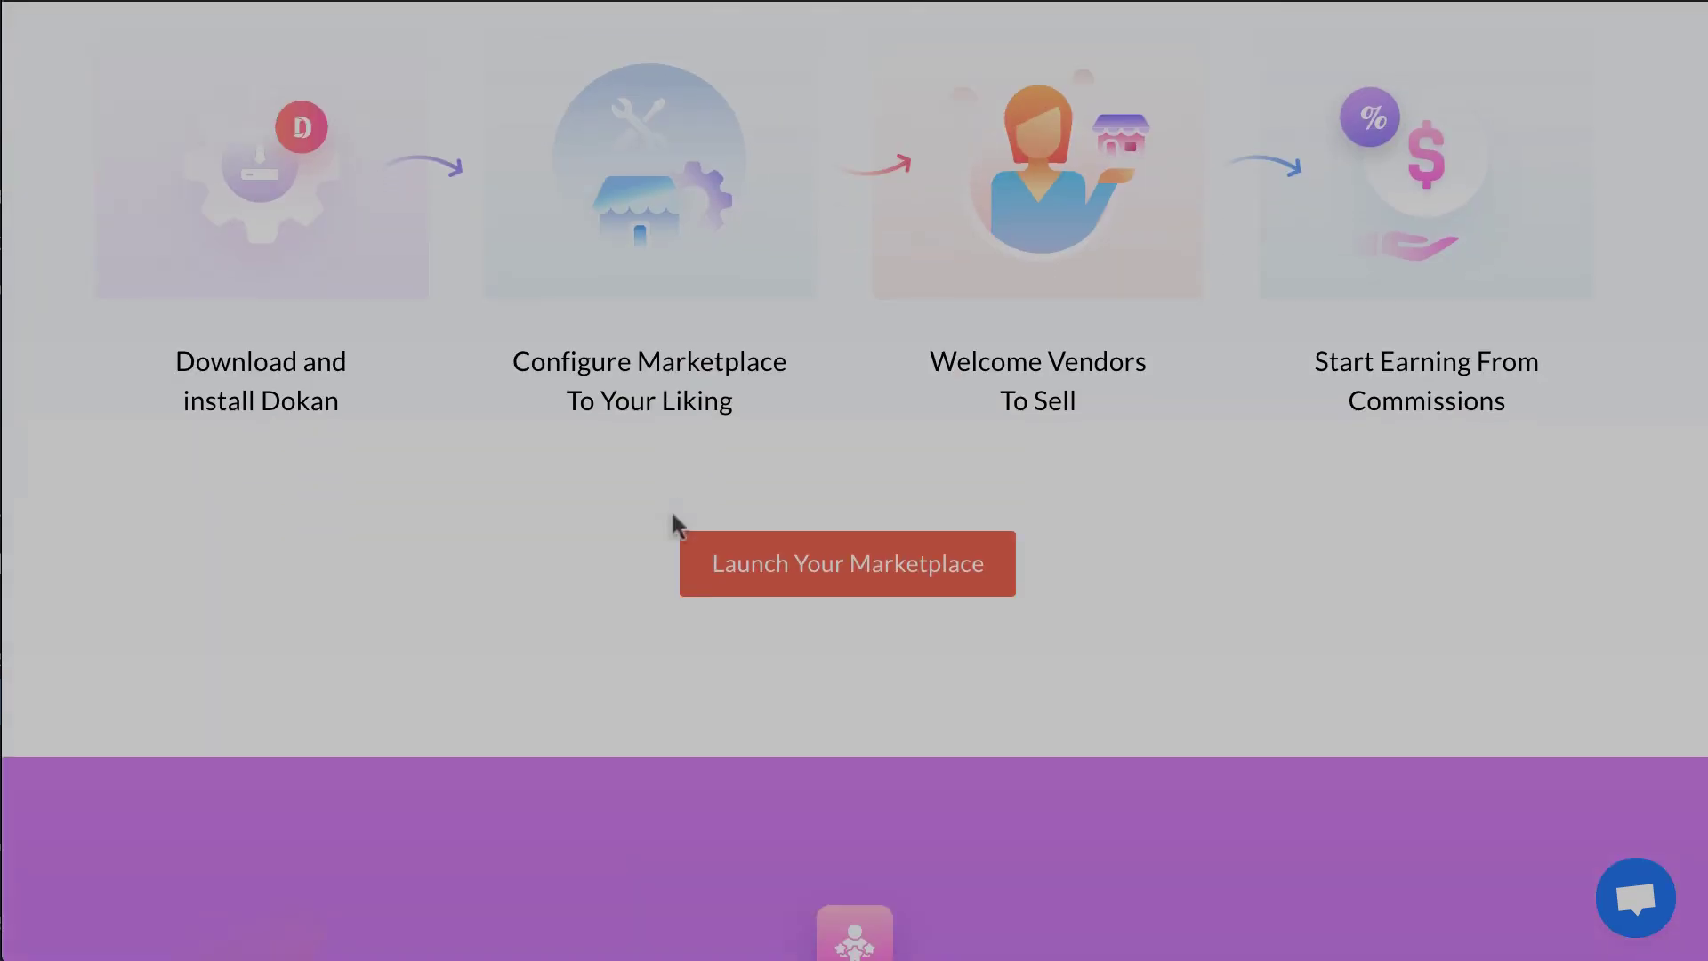
scroll(673, 518, "down", 15)
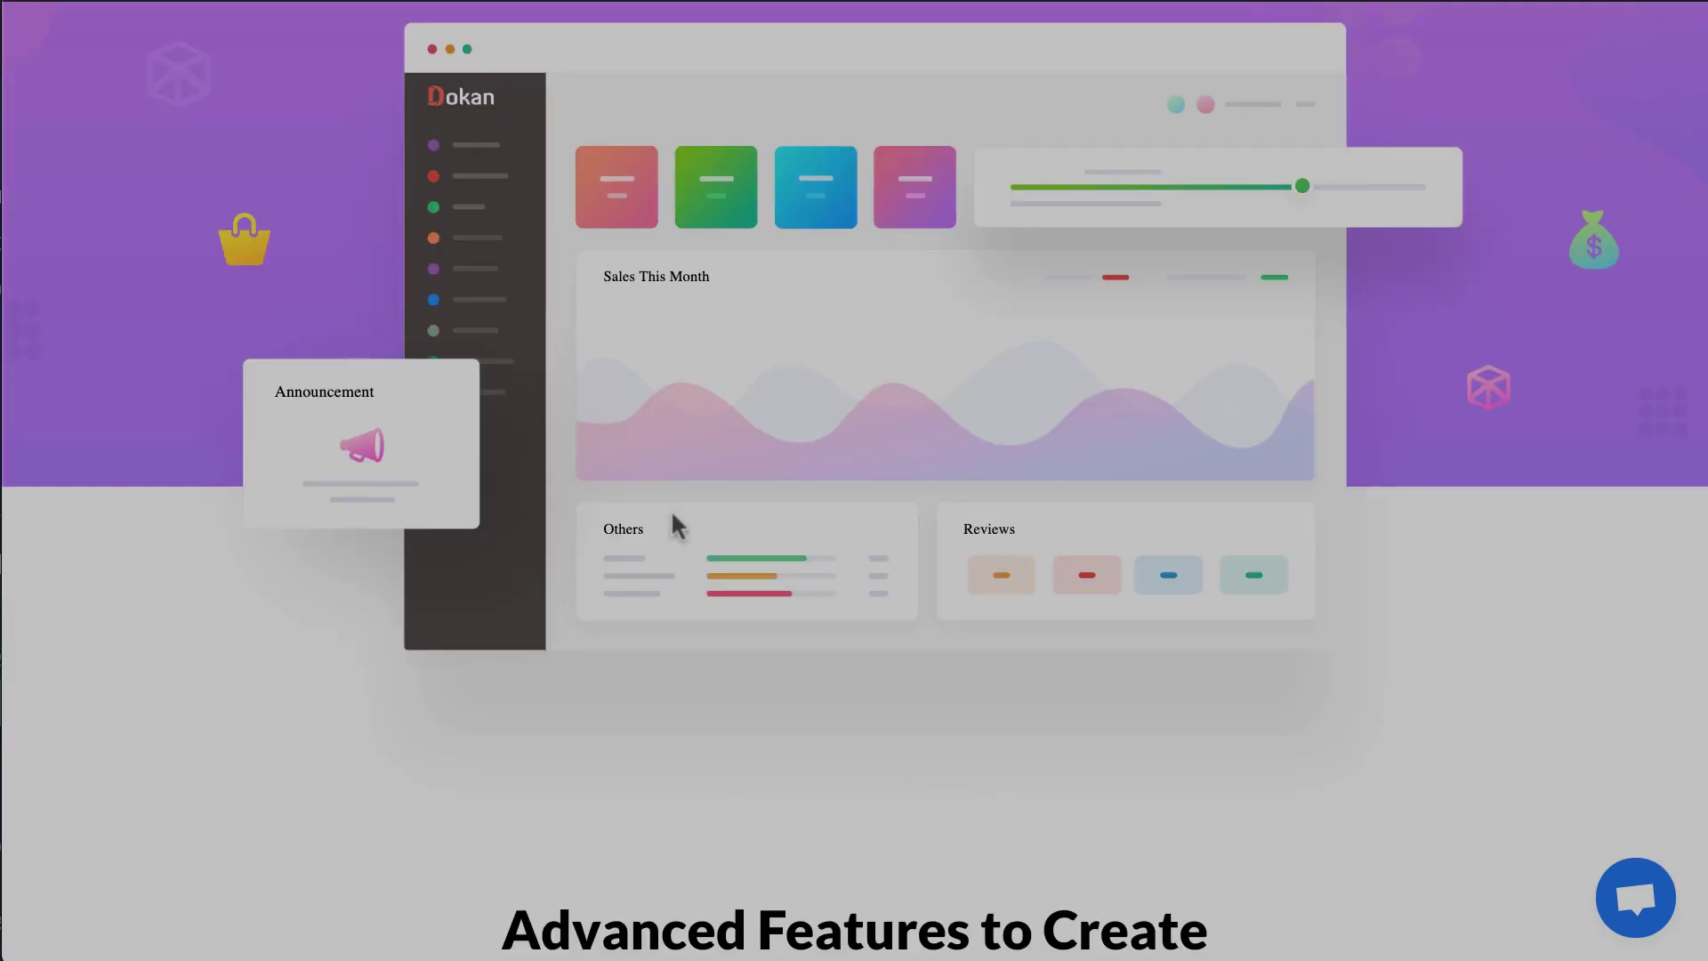
scroll(673, 517, "down", 18)
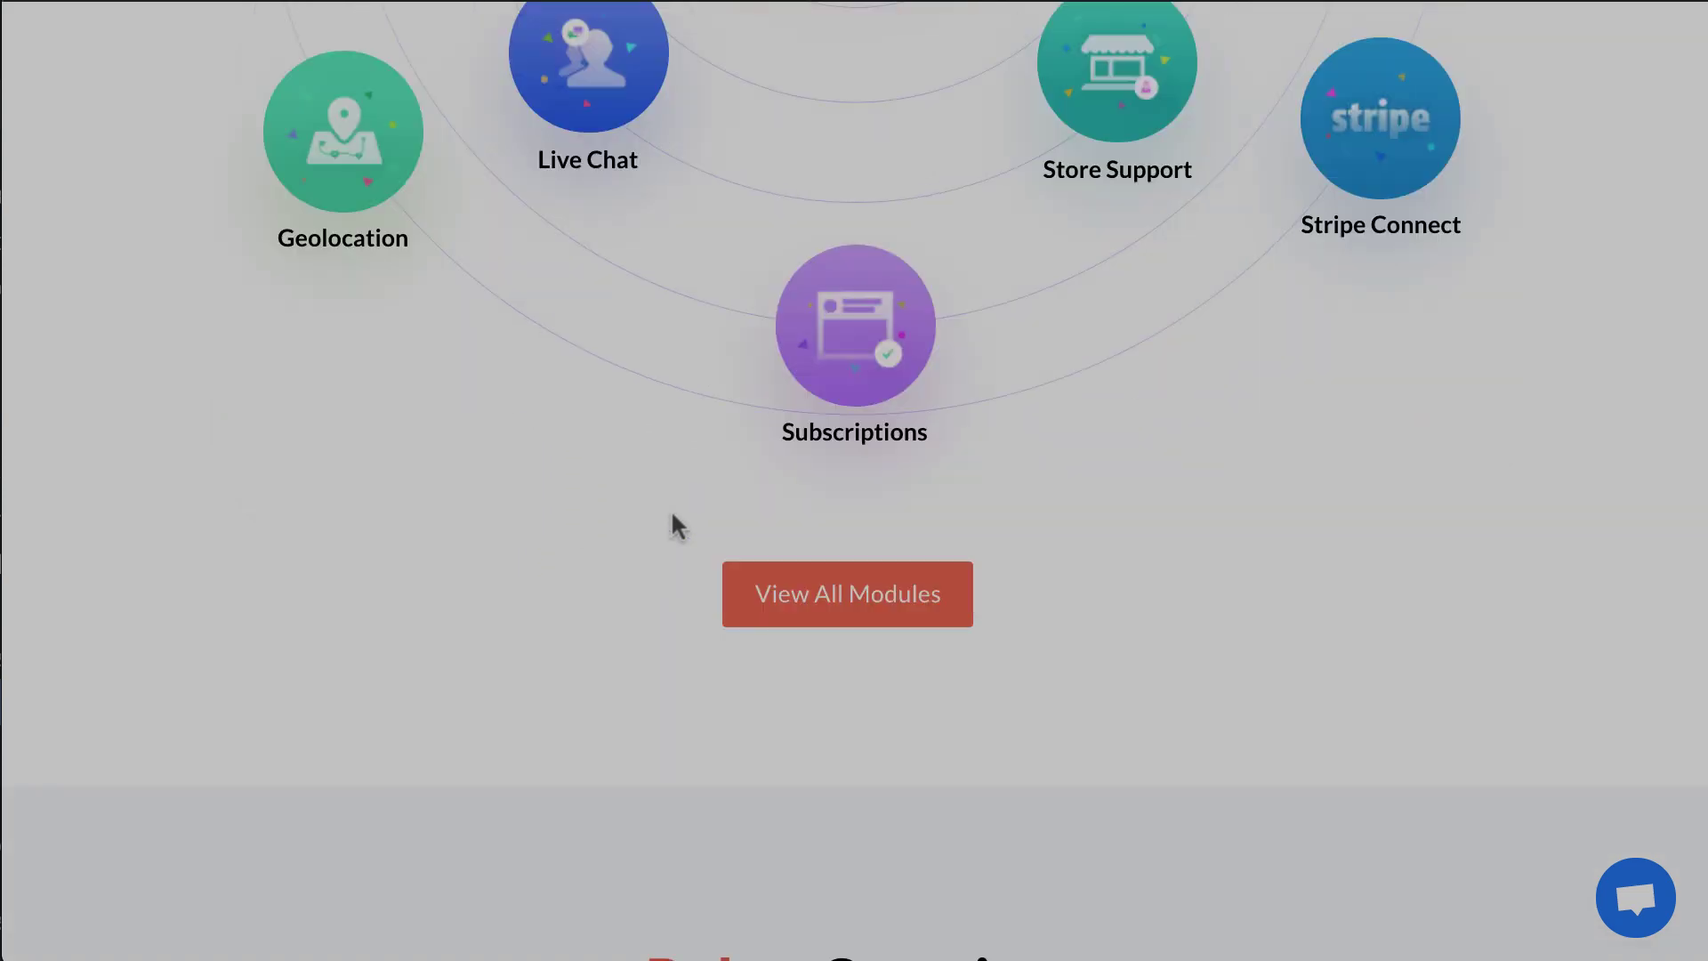
scroll(674, 518, "down", 16)
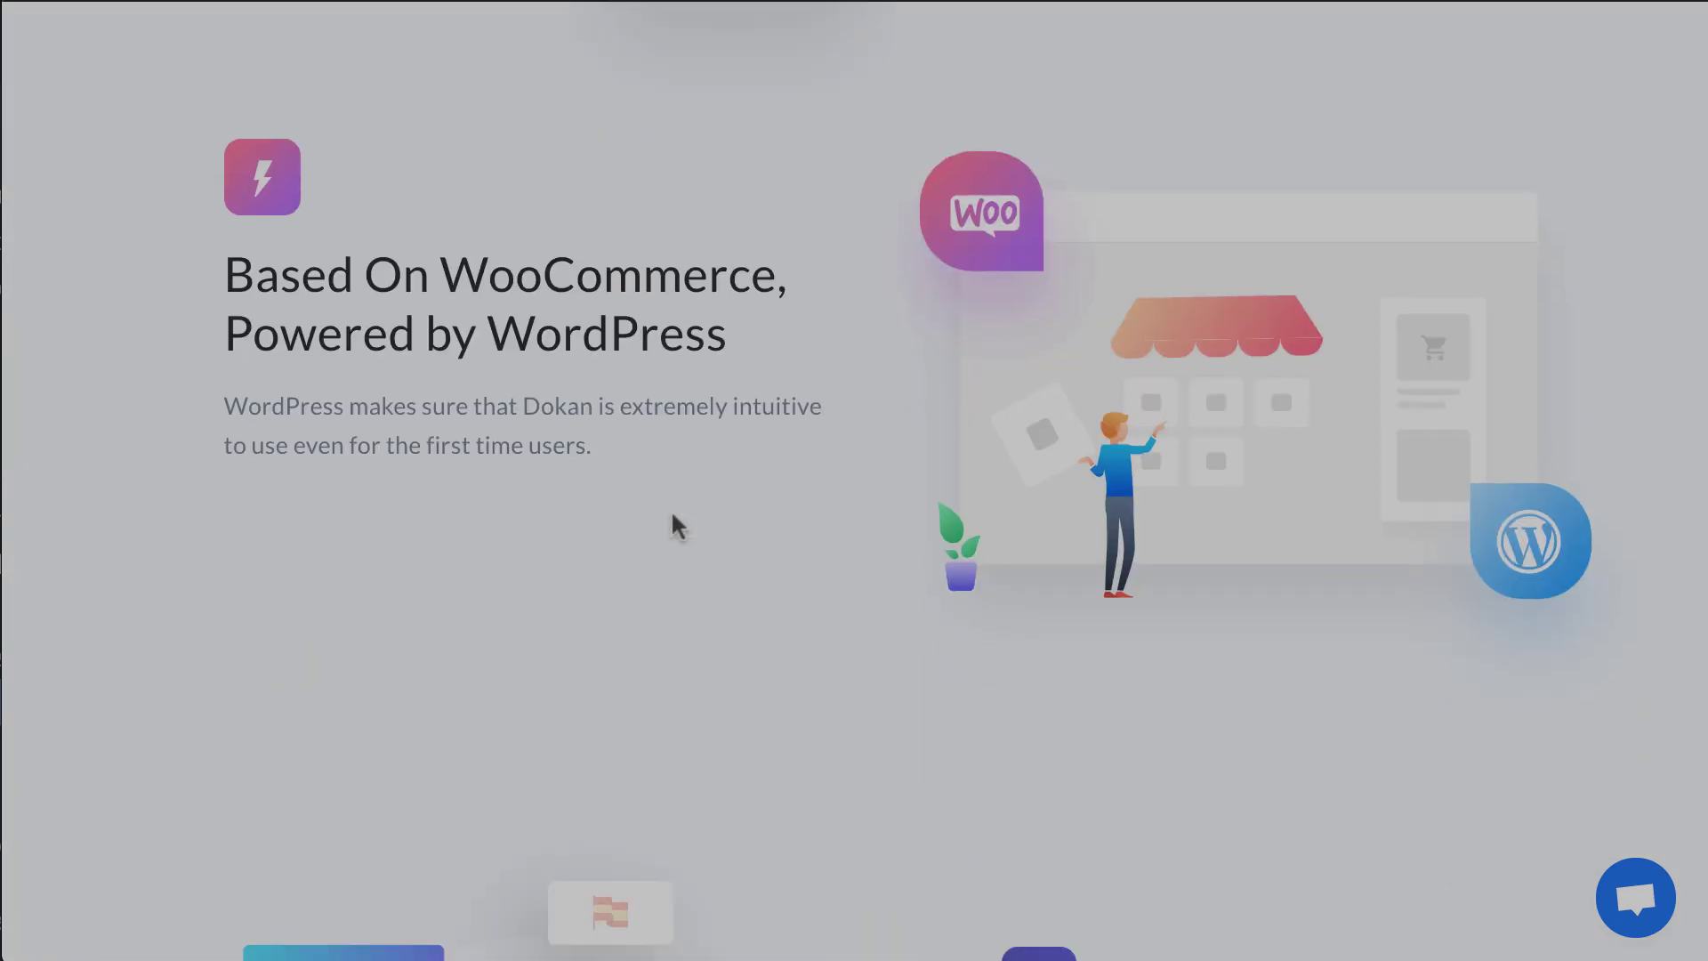
scroll(673, 525, "down", 13)
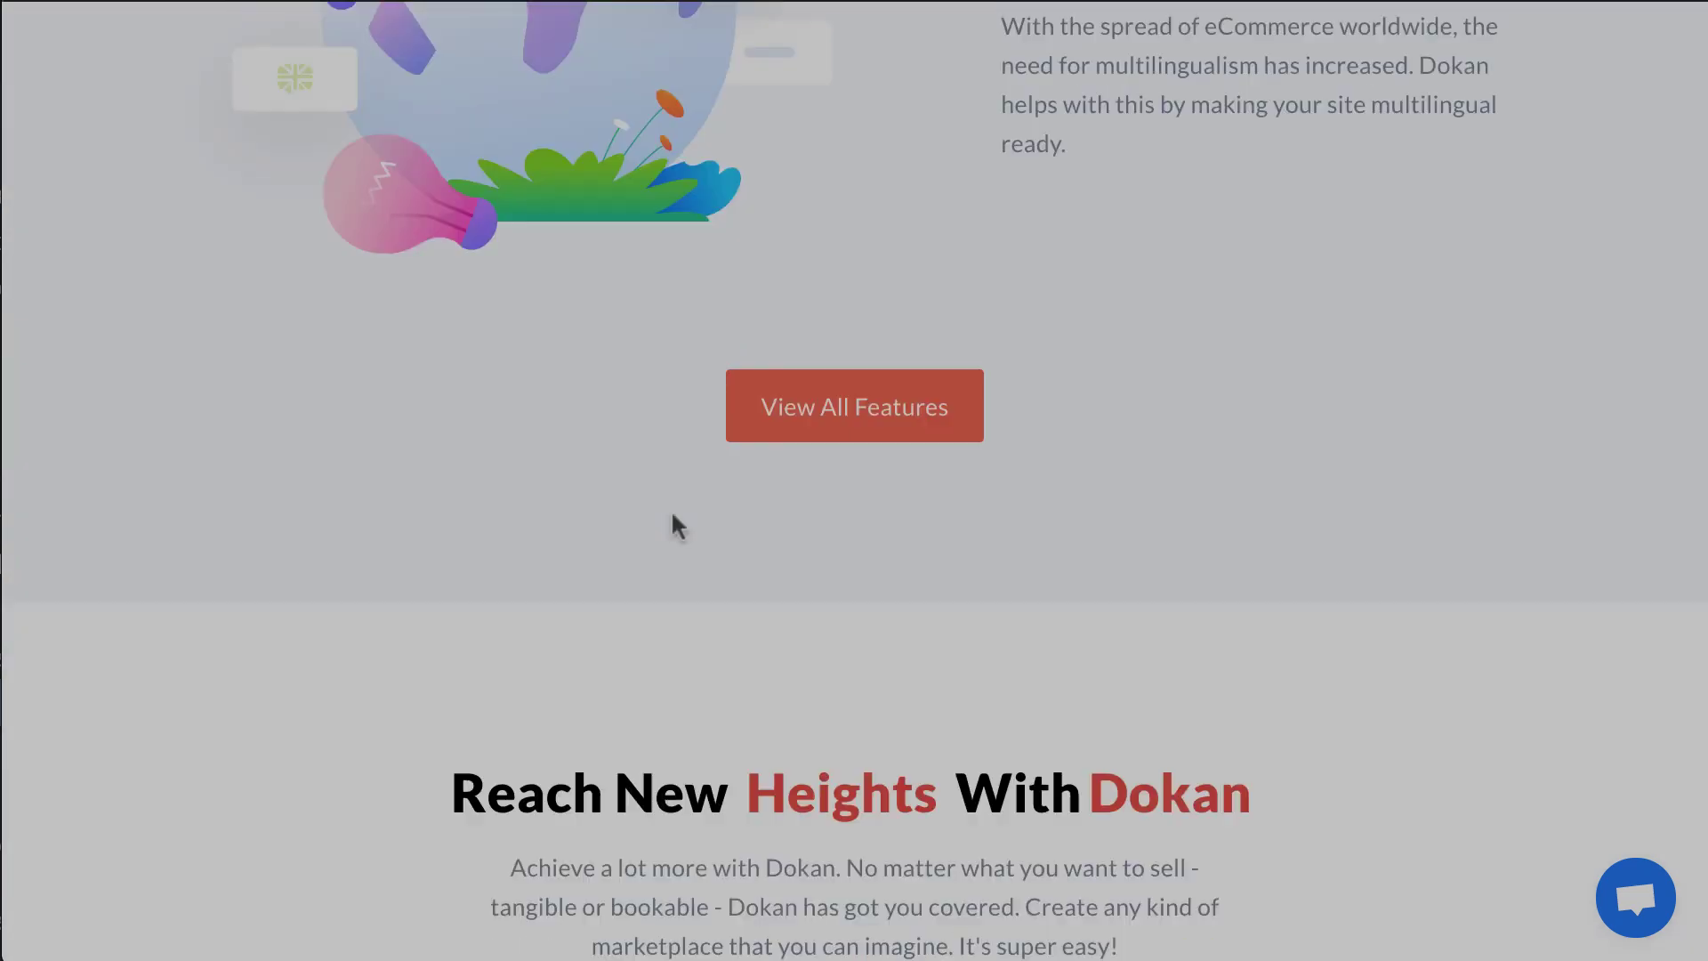
scroll(673, 525, "down", 12)
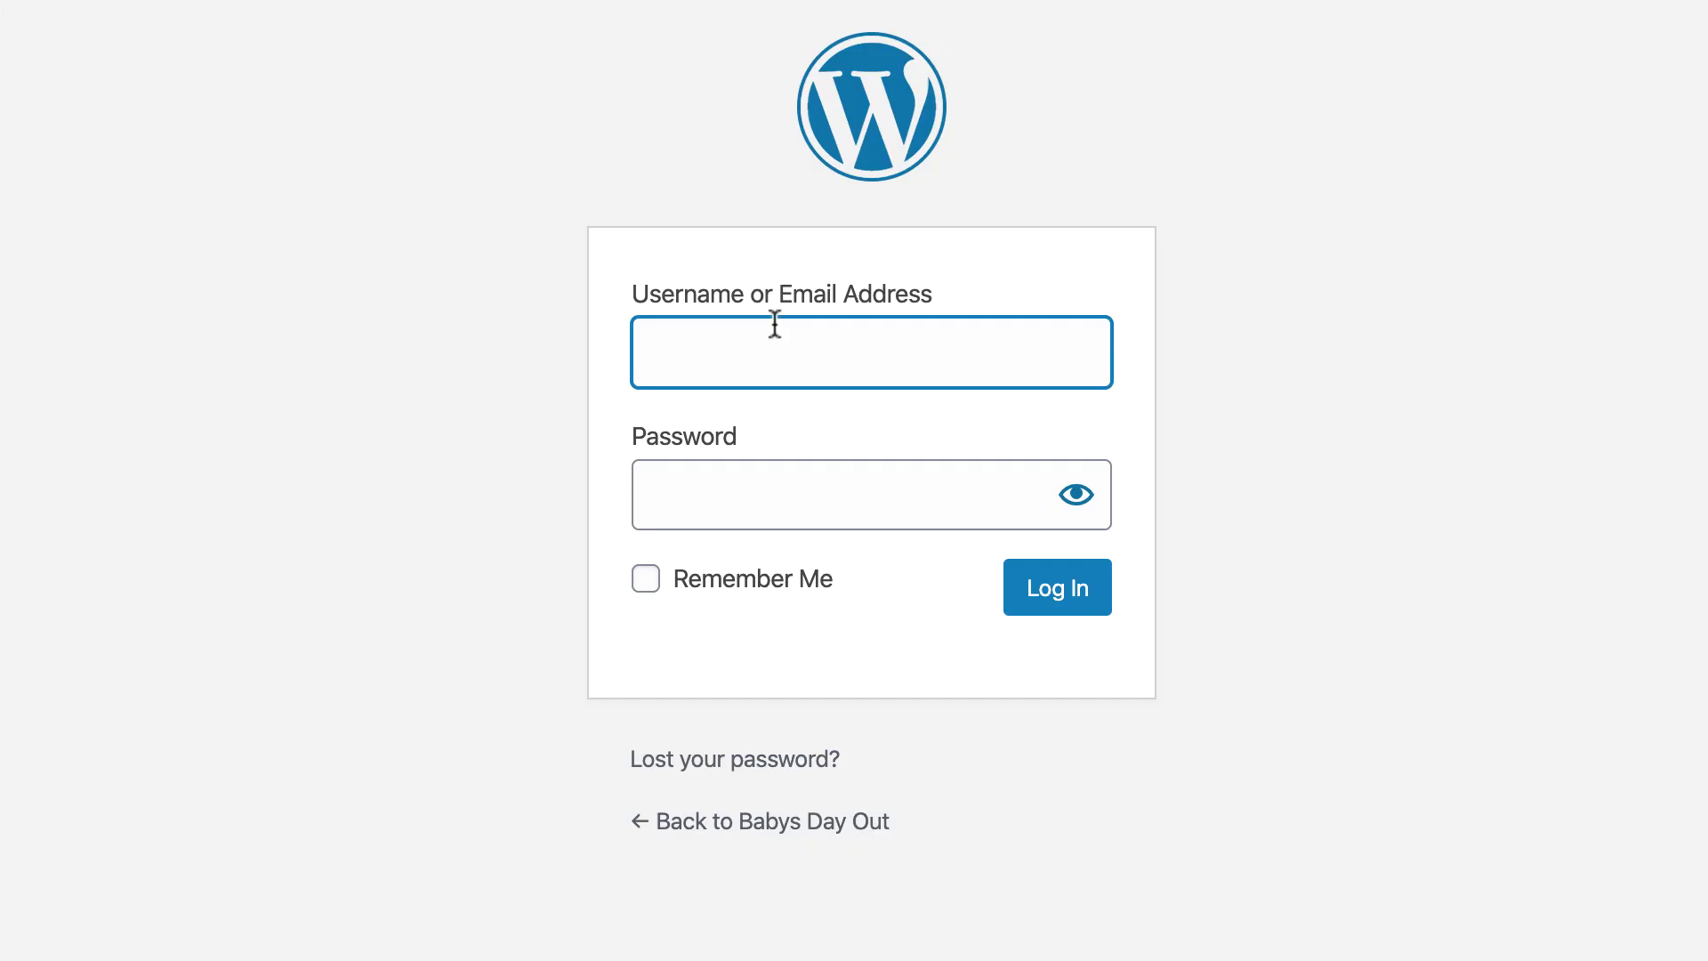
left_click(770, 323)
type("admin")
key("Tab")
type("****")
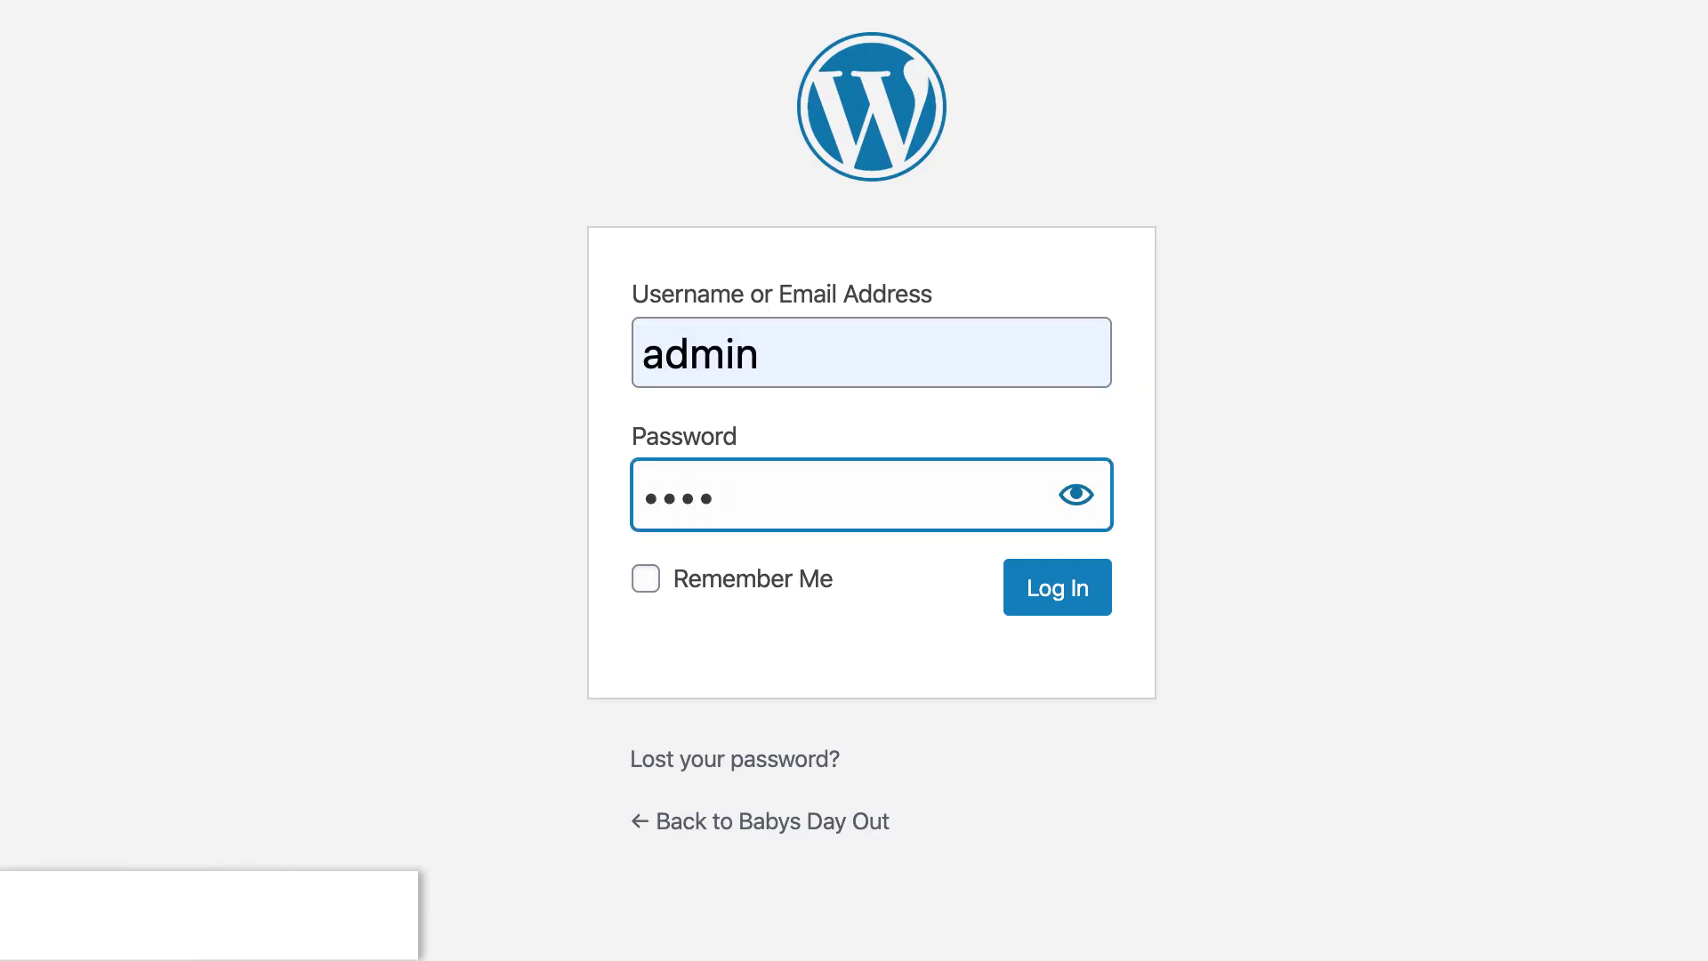
key("Return")
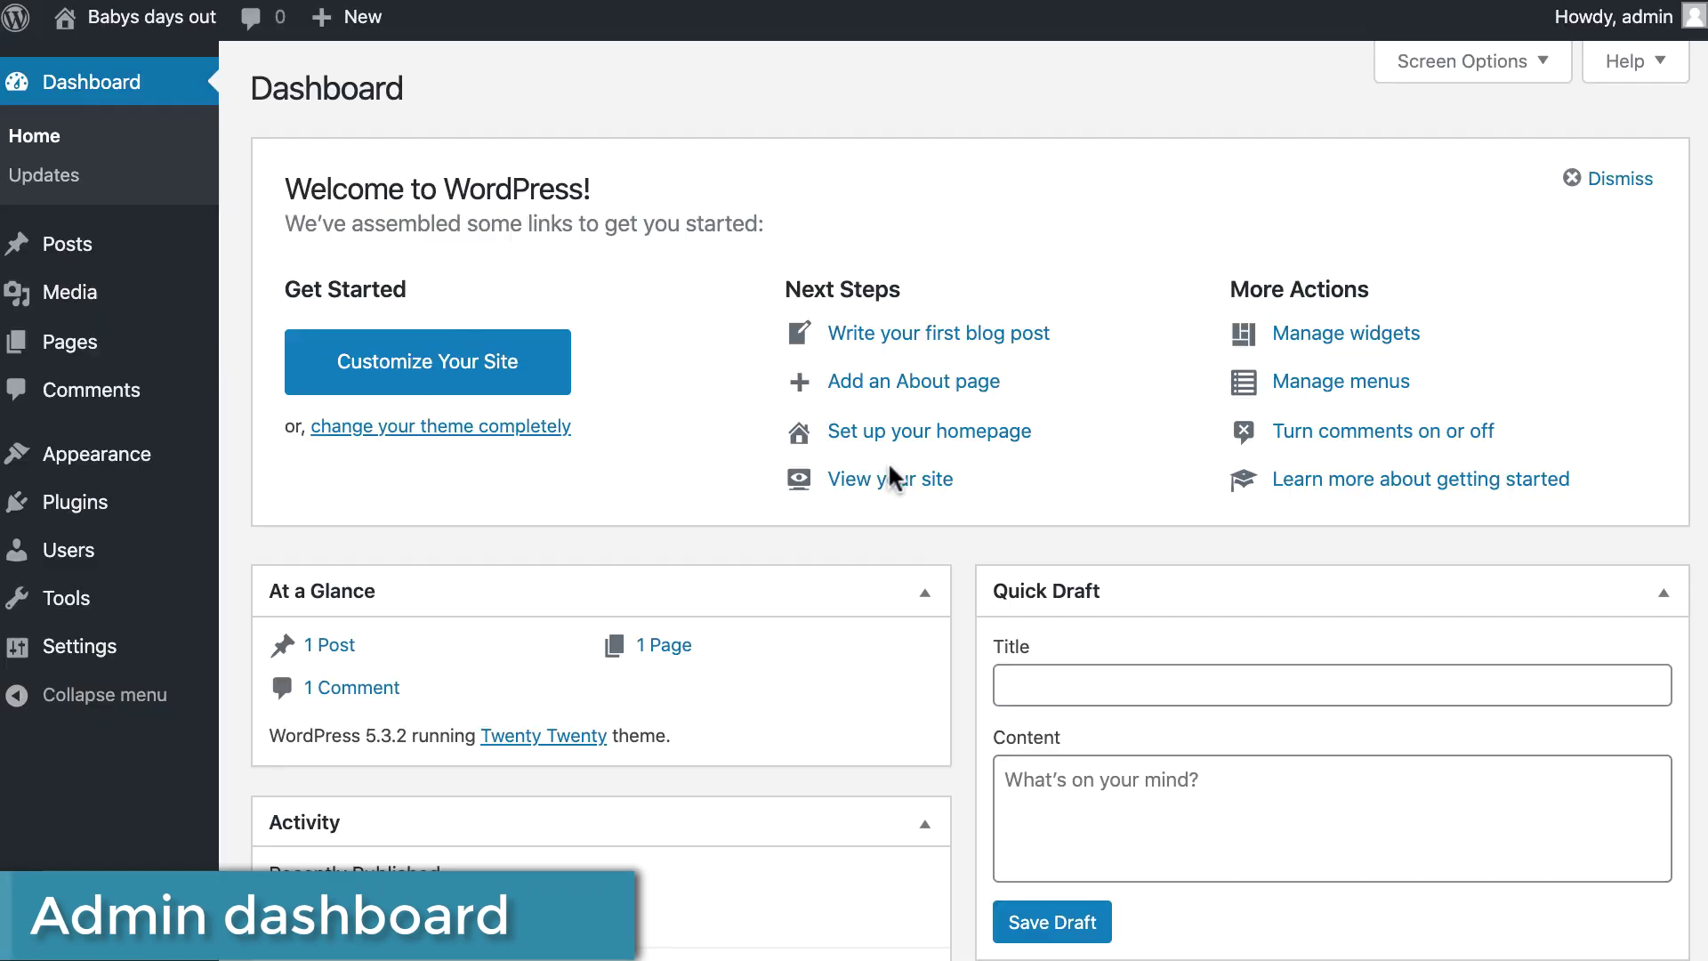
Install and activate the WooCommerce plugin from Plugins > Add New.
scroll(622, 409, "down", 1)
mouse_move(147, 514)
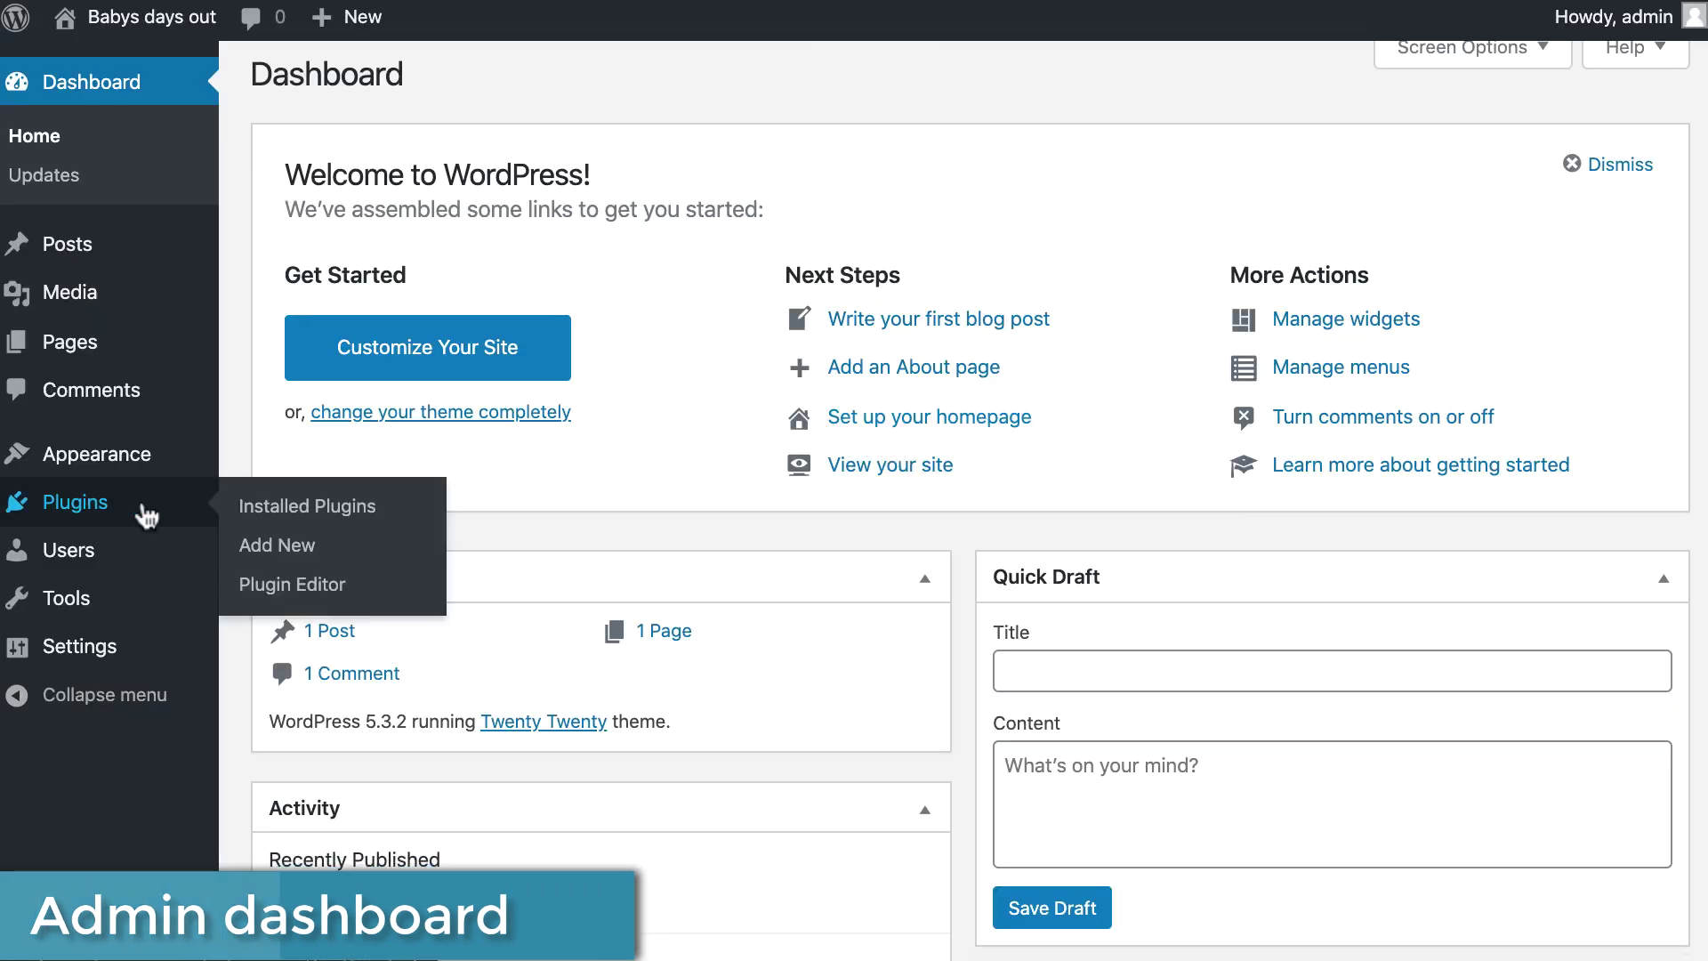
left_click(313, 509)
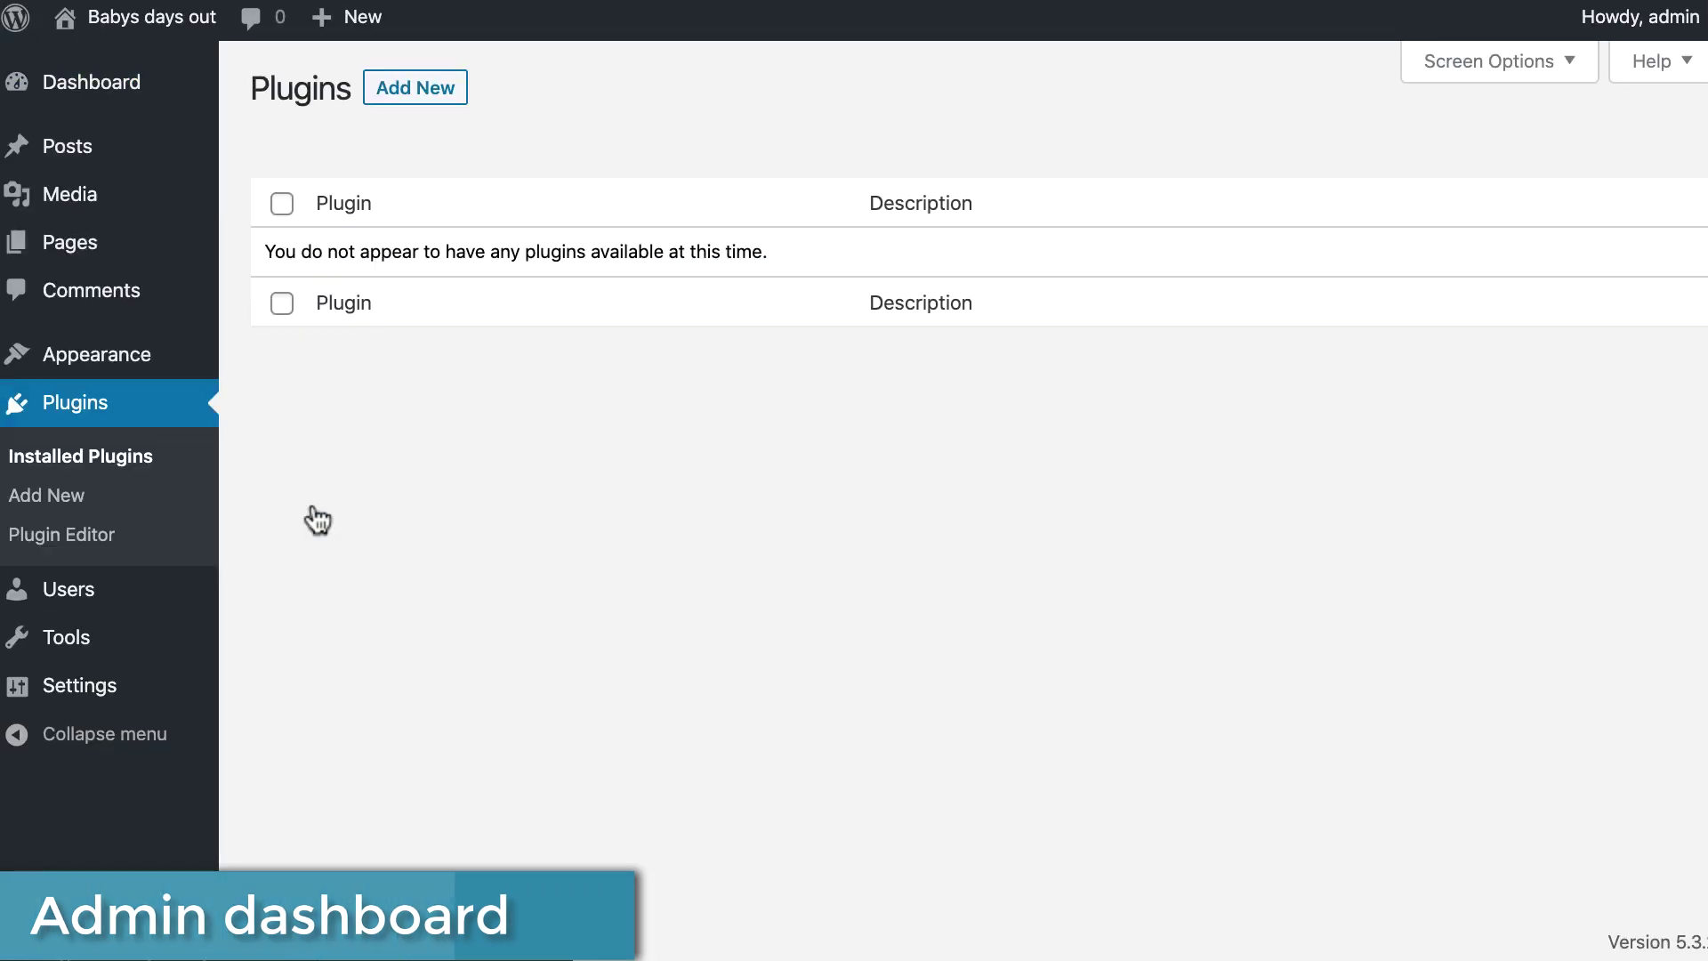
left_click(445, 89)
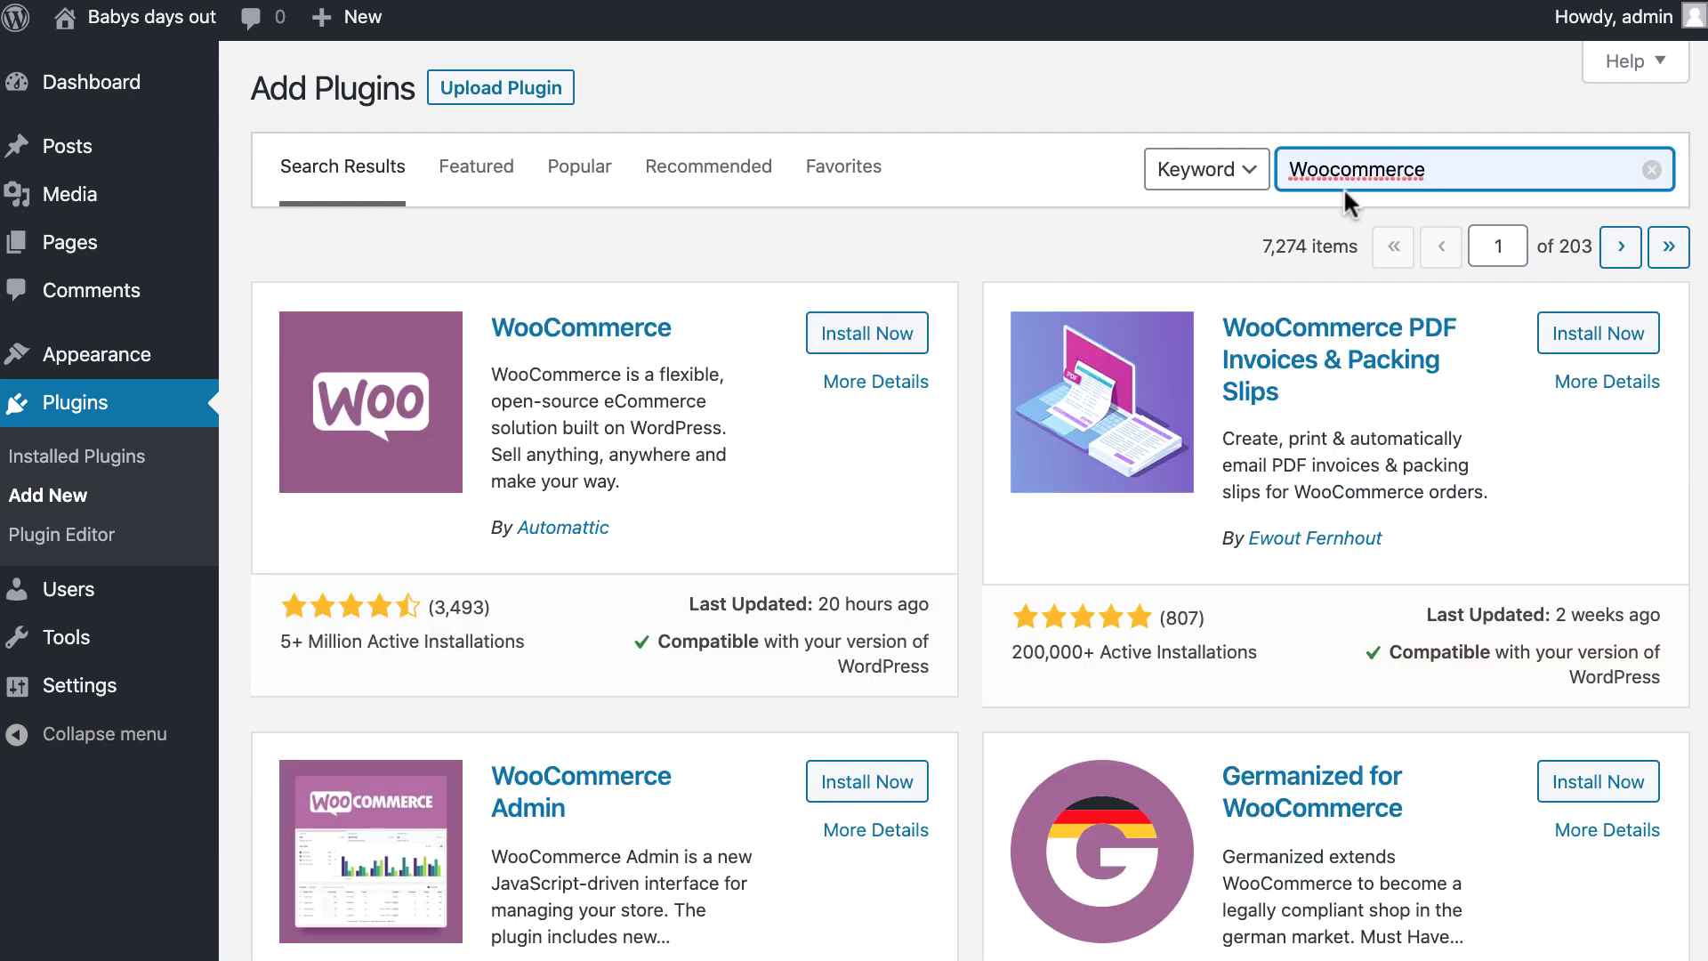
left_click(858, 334)
left_click(853, 336)
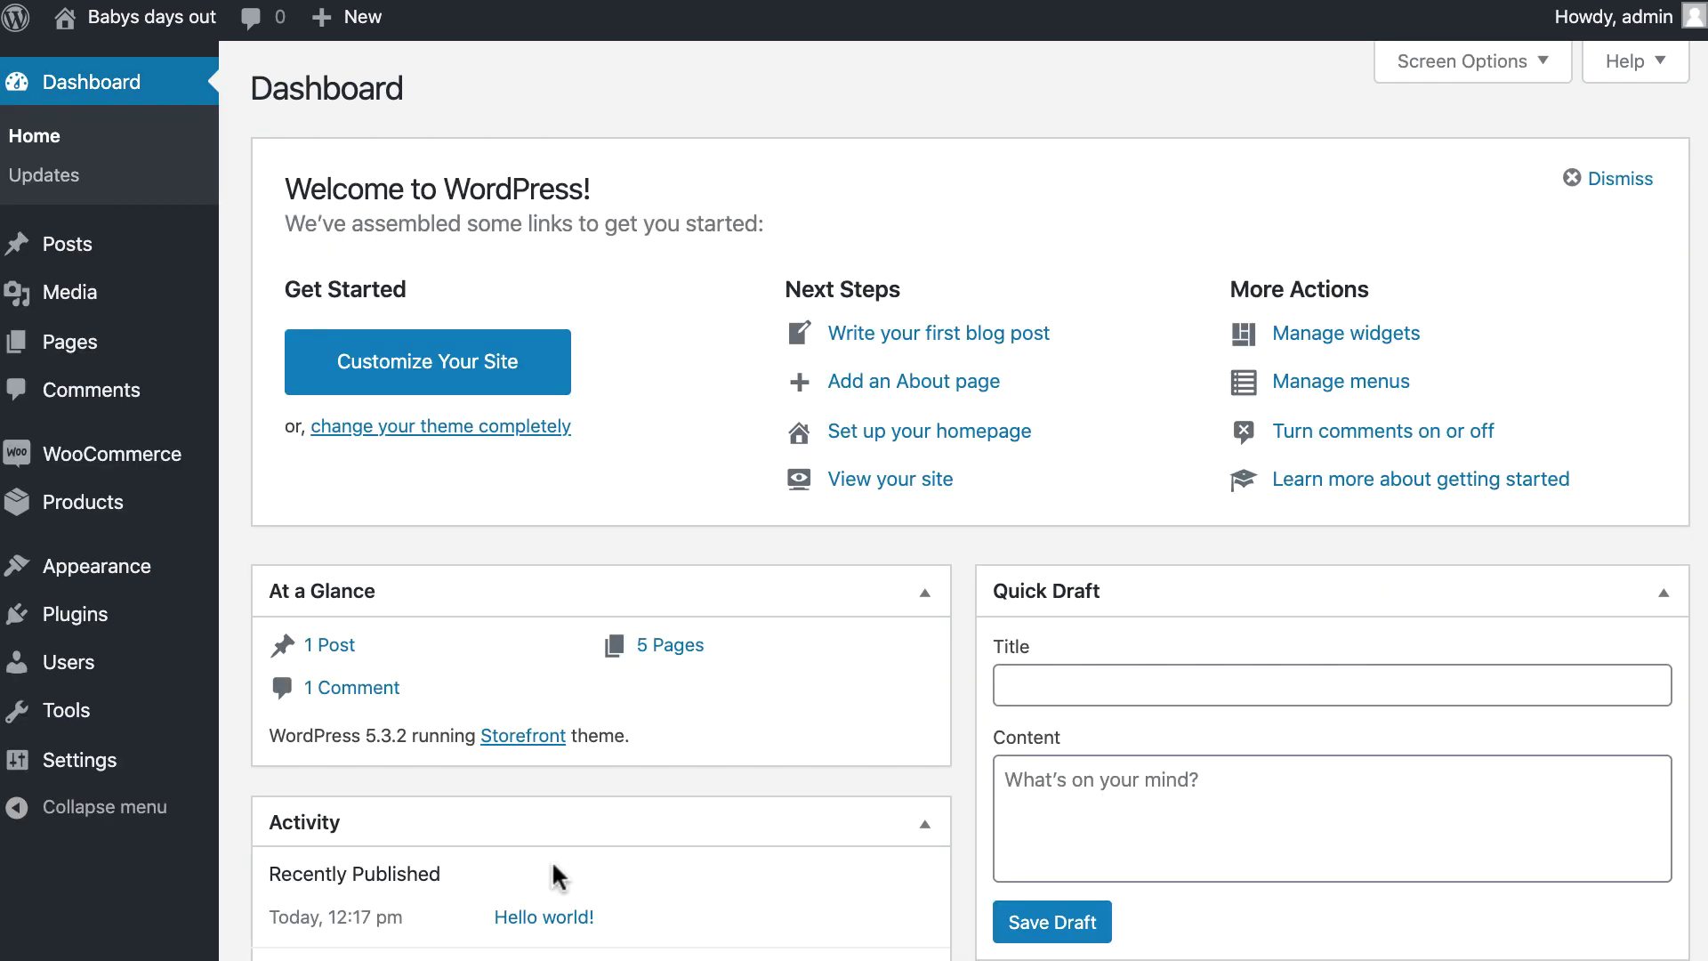
Search the plugin directory for Dokan, then install and activate it.
mouse_move(89, 630)
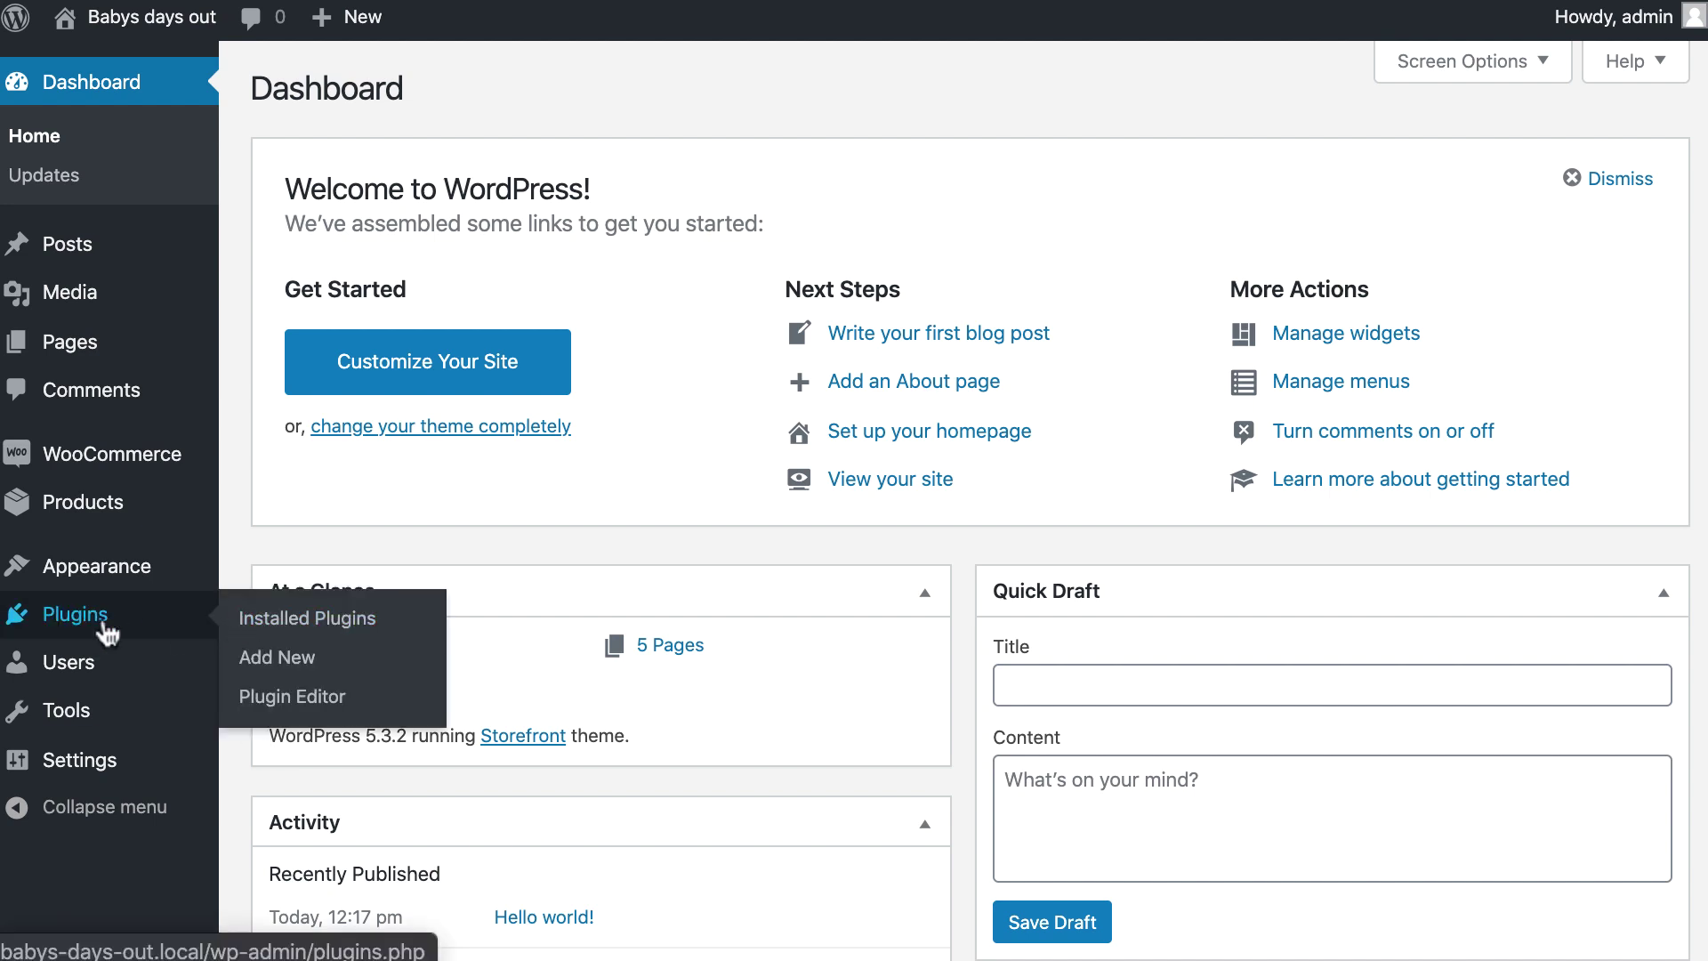
left_click(277, 662)
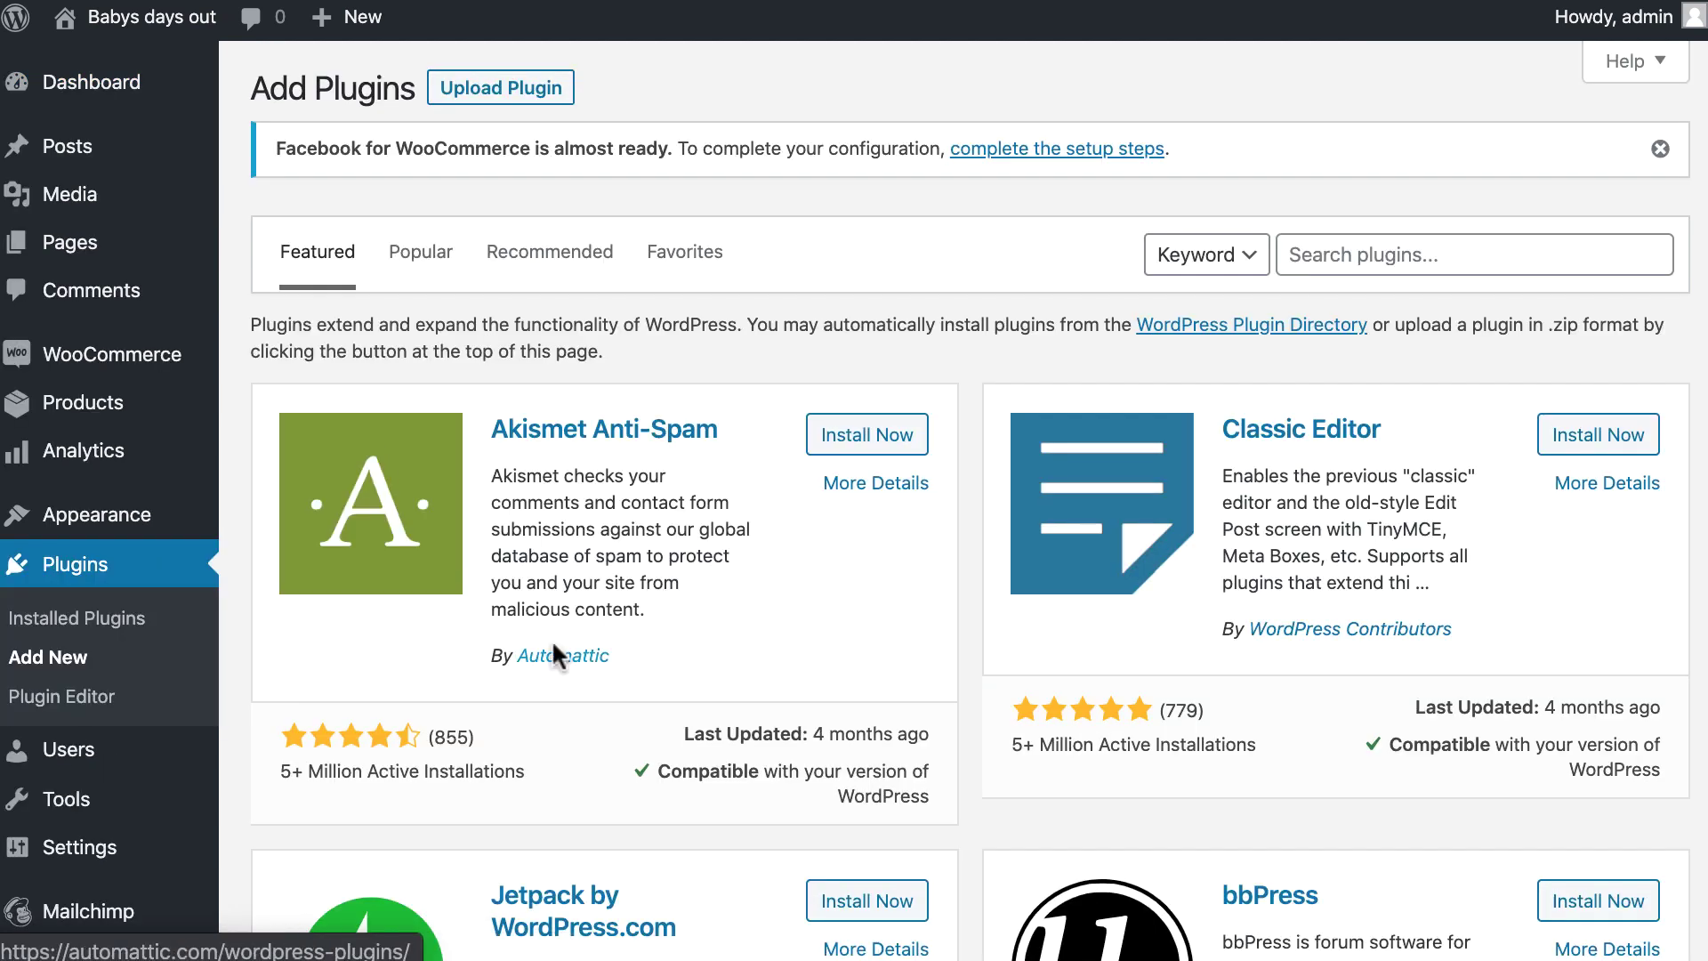
left_click(1415, 258)
type("Dokan")
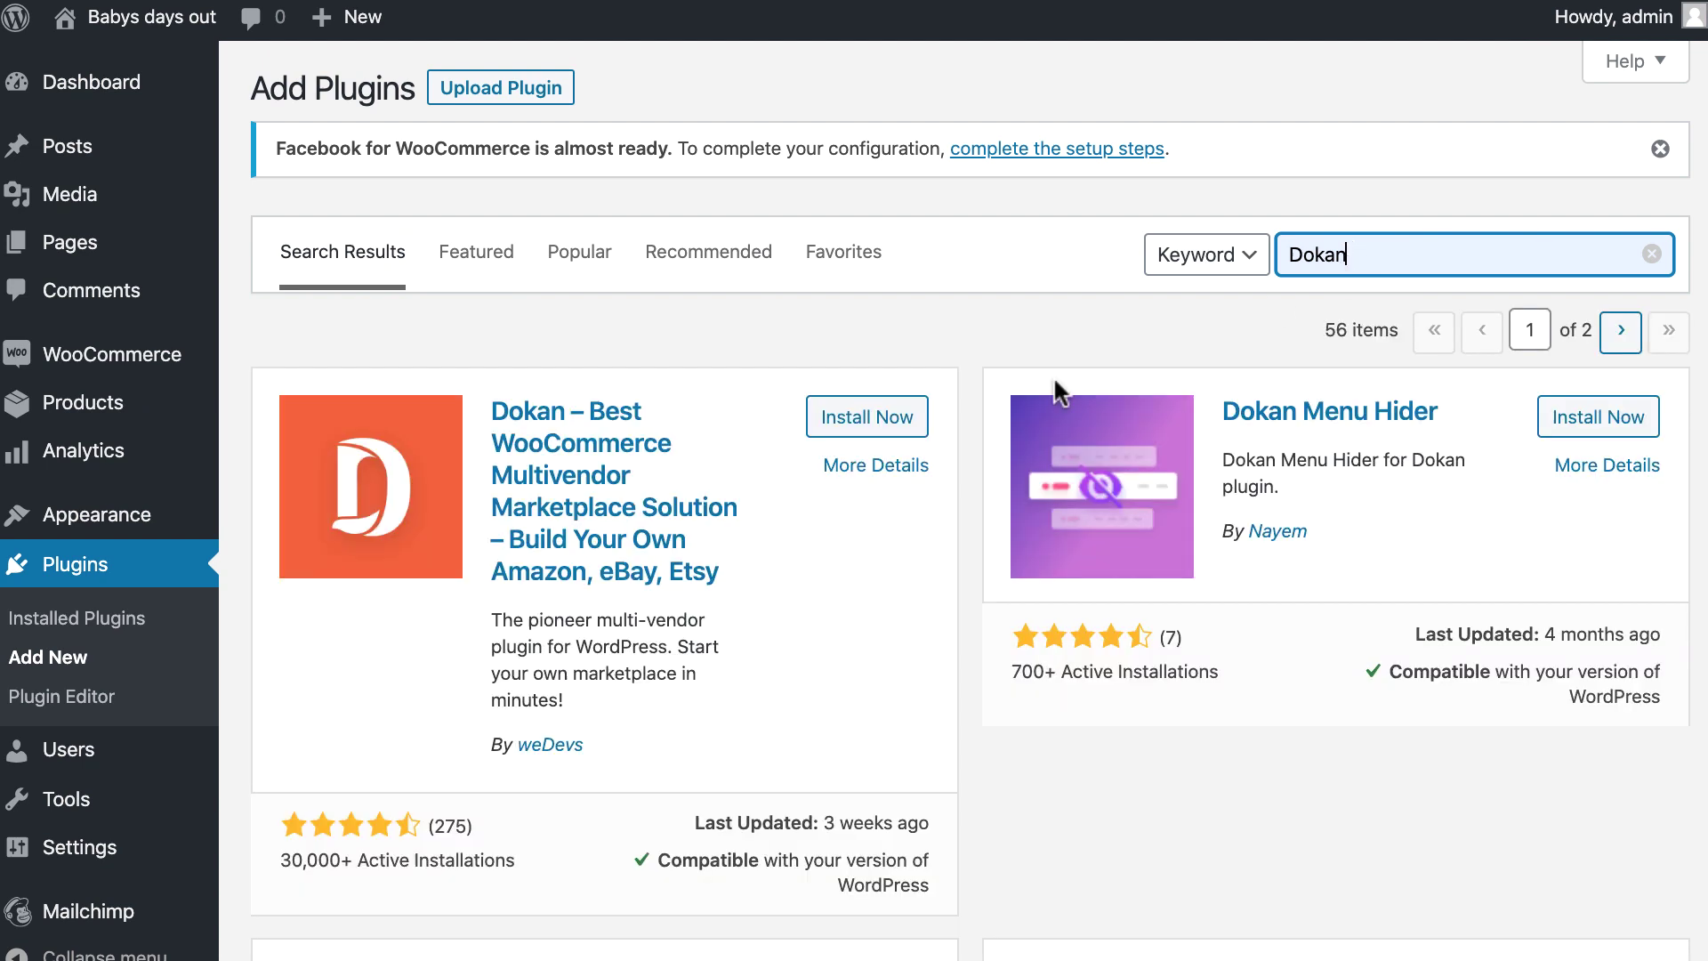
left_click(873, 427)
left_click(863, 432)
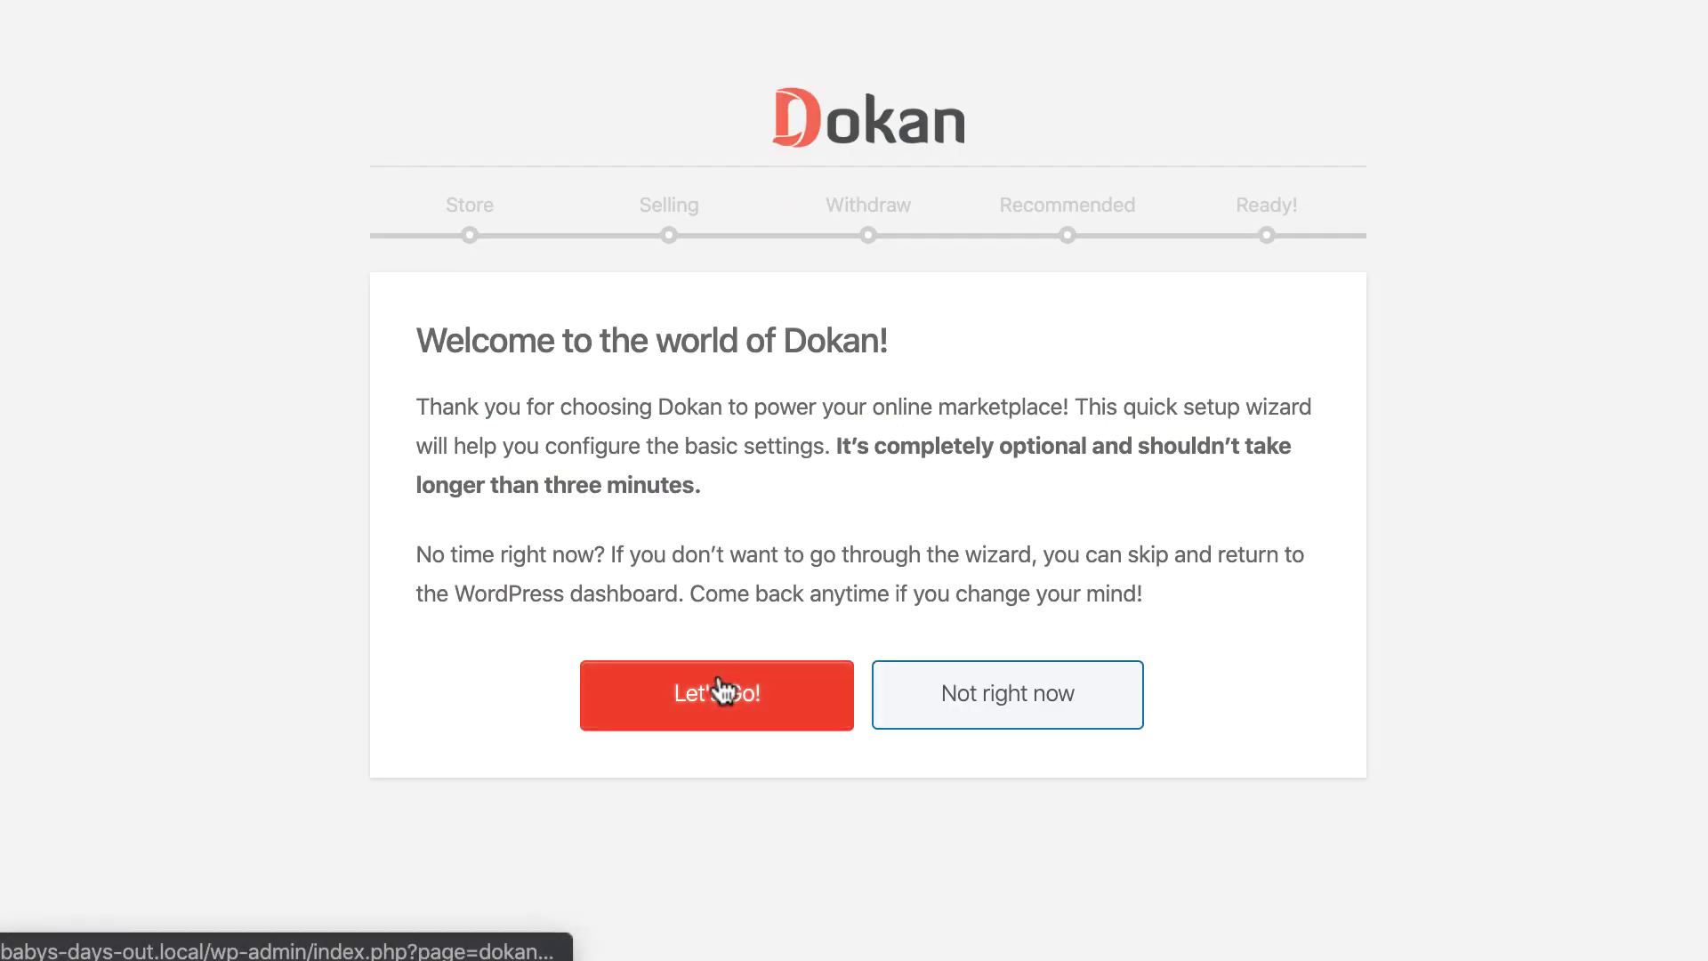
Run the Dokan setup wizard, accepting store setup and setting a 20% admin commission.
left_click(724, 690)
scroll(747, 534, "down", 1)
scroll(756, 578, "down", 4)
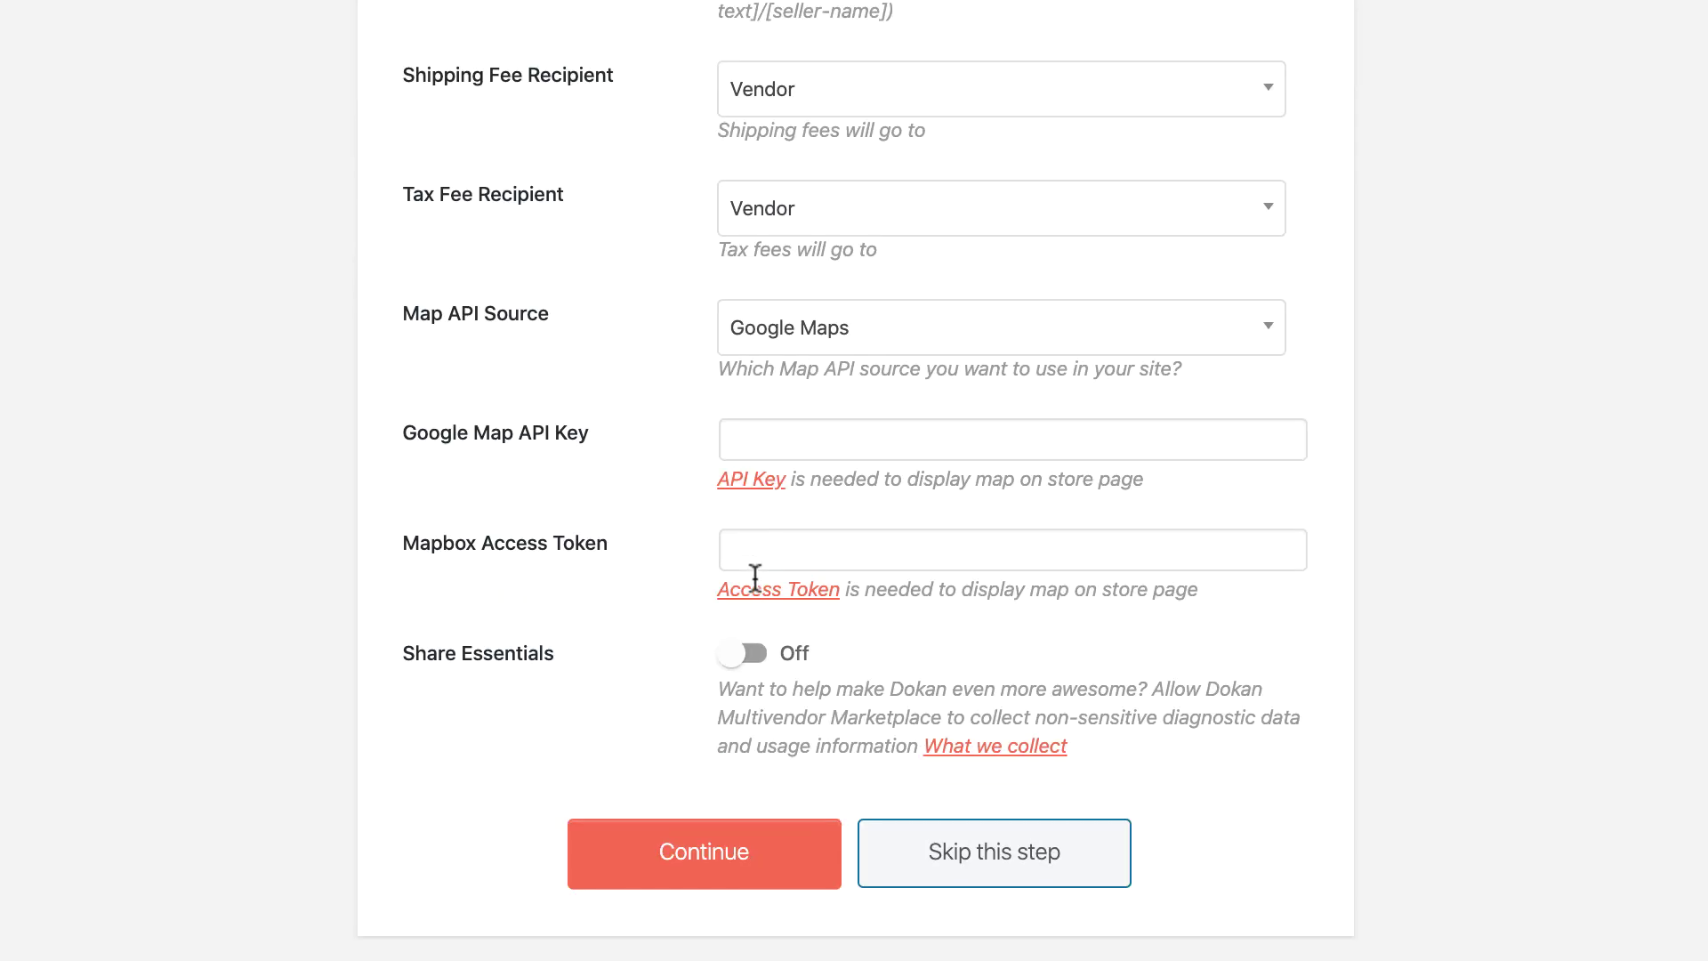
left_click(750, 841)
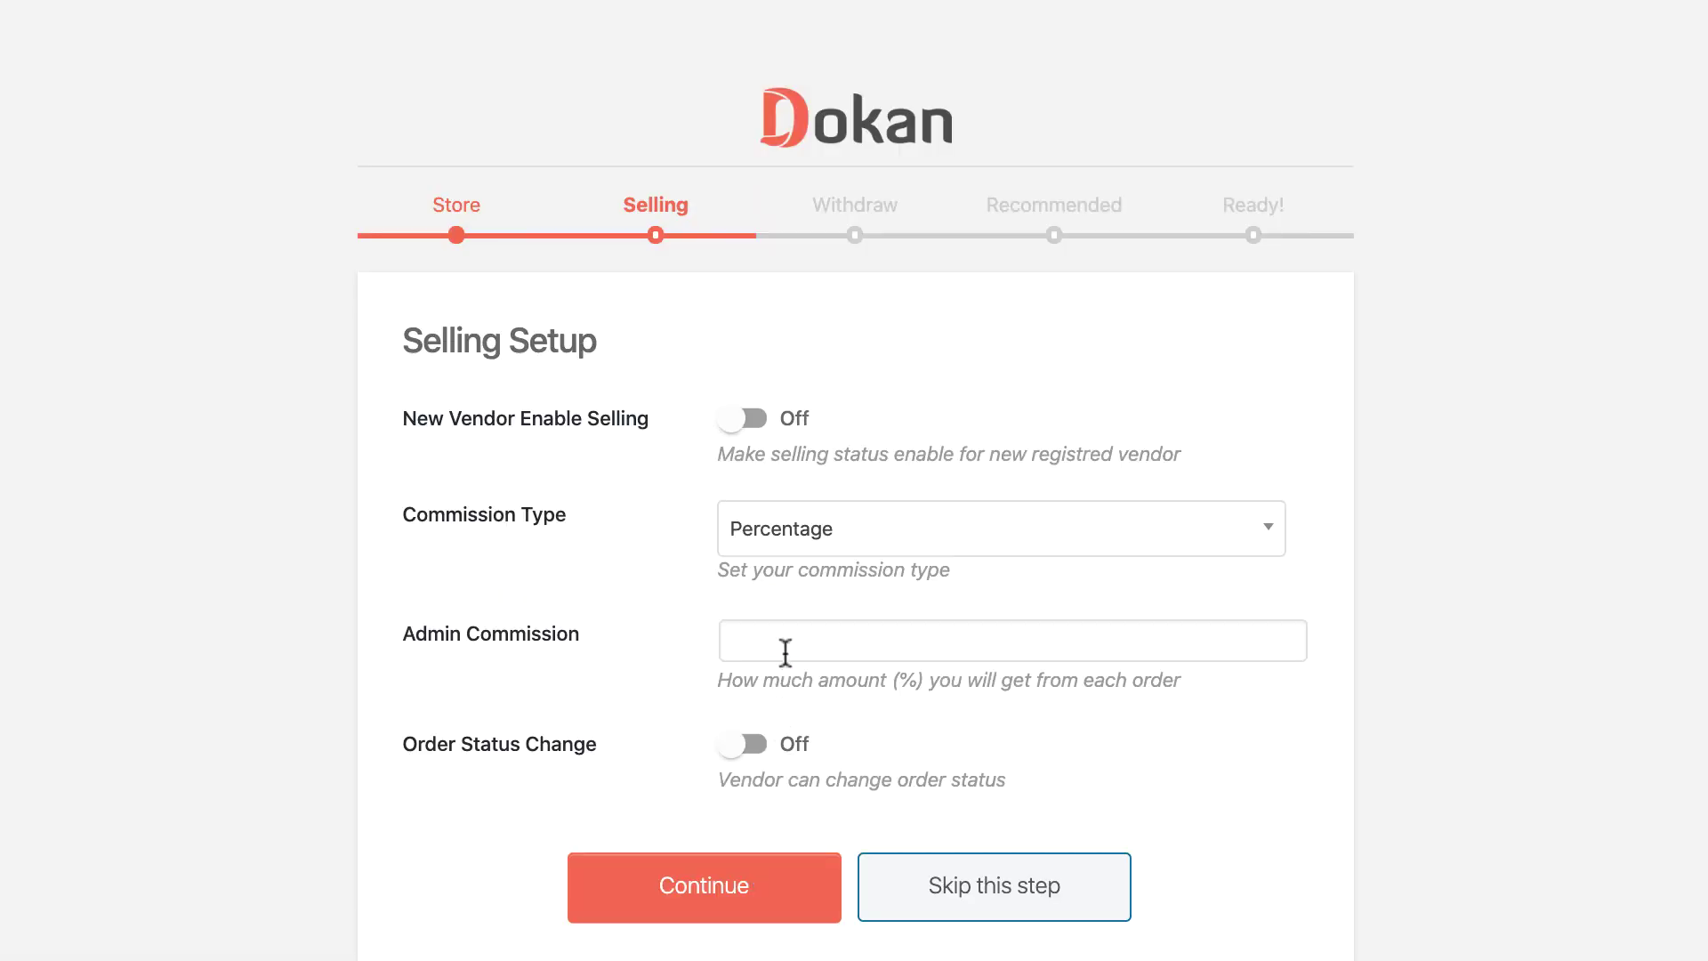
left_click(783, 645)
type("20")
left_click(749, 878)
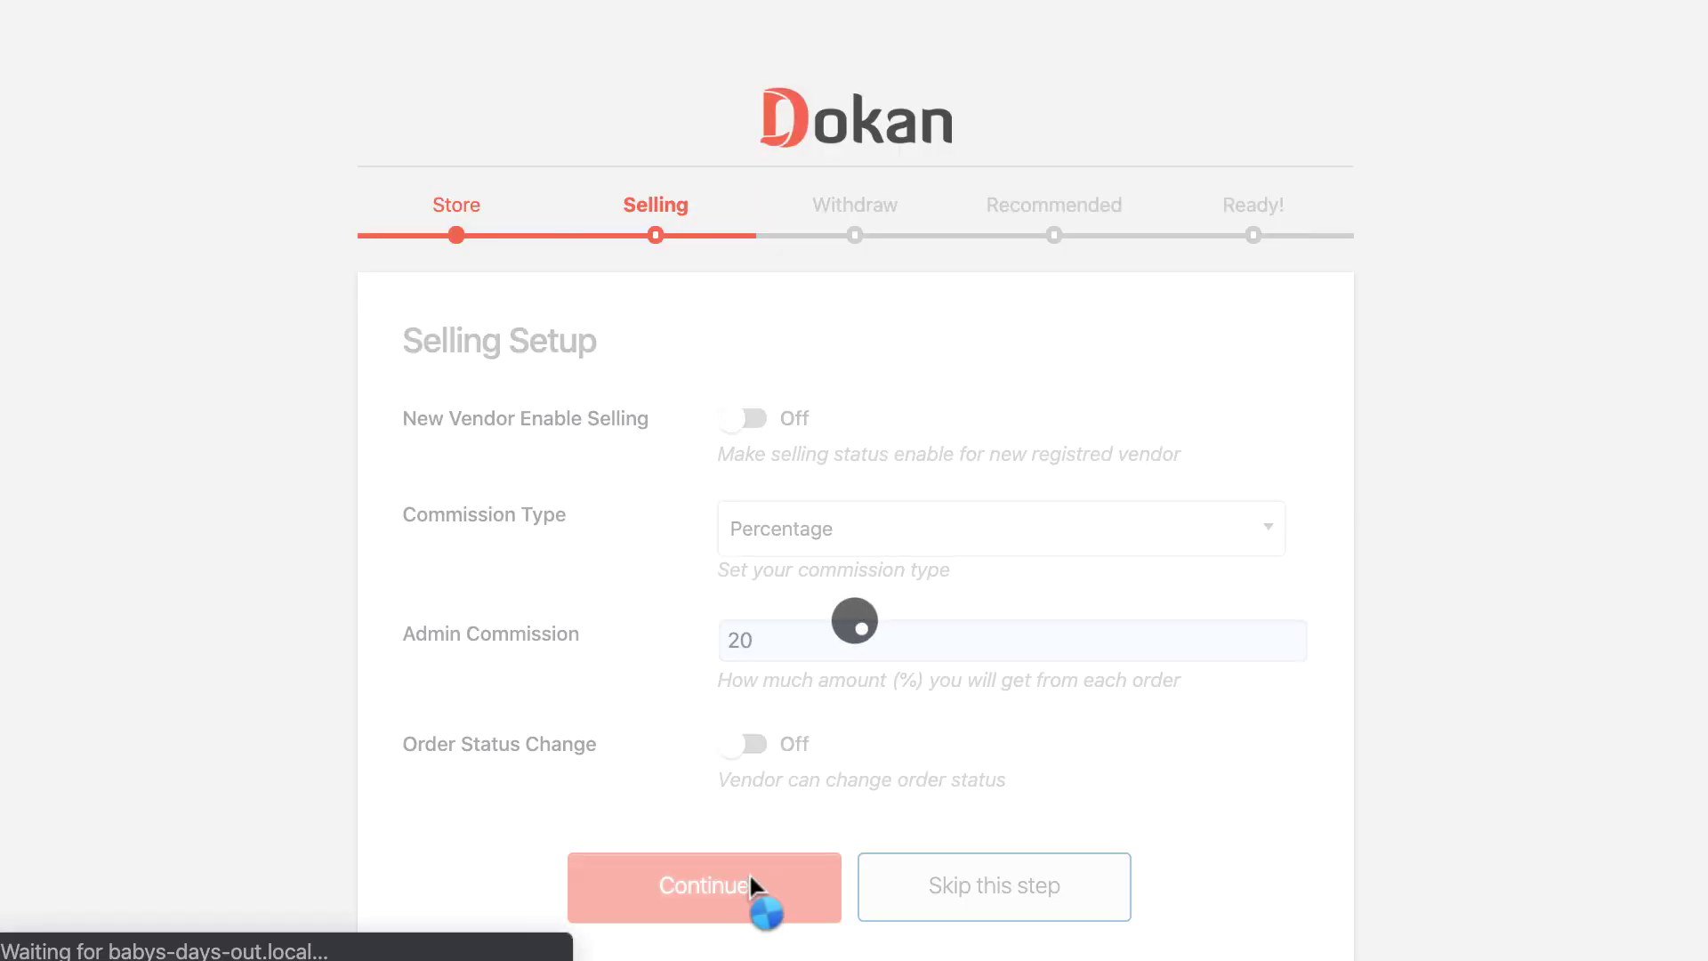
Set a 100 minimum withdraw limit for Completed orders, finish the wizard, and open the Dokan dashboard.
scroll(757, 836, "down", 1)
left_click(756, 836)
type("1")
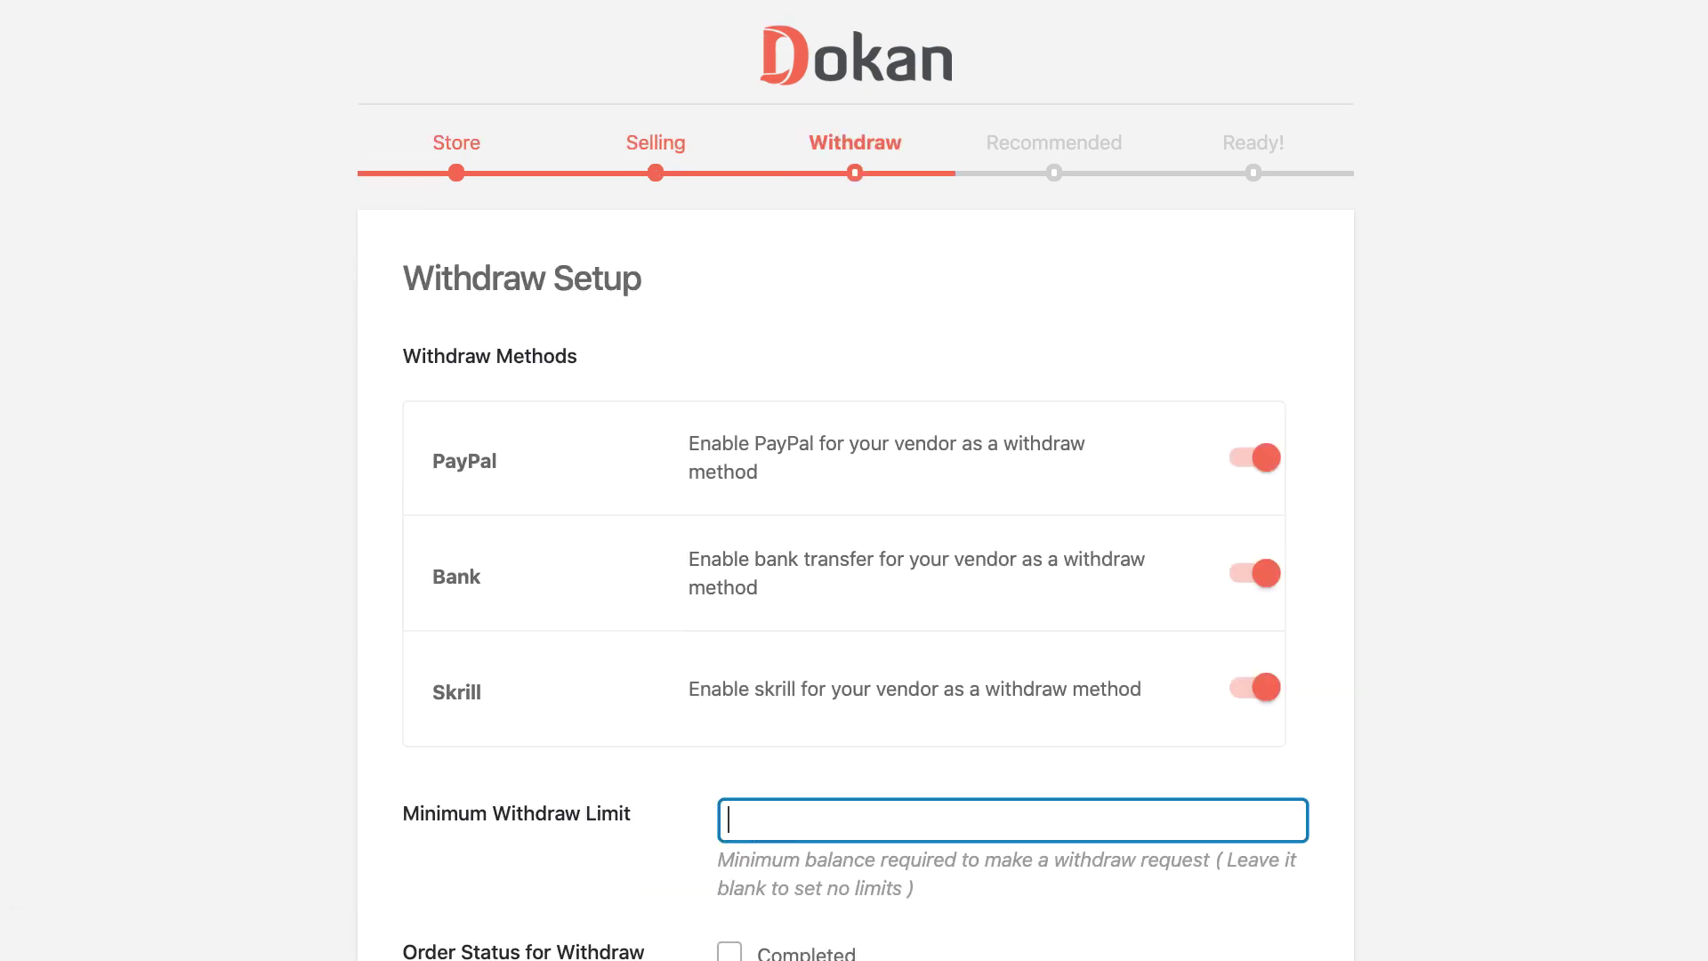
type("100")
scroll(722, 840, "down", 2)
left_click(725, 829)
scroll(716, 774, "down", 3)
left_click(724, 837)
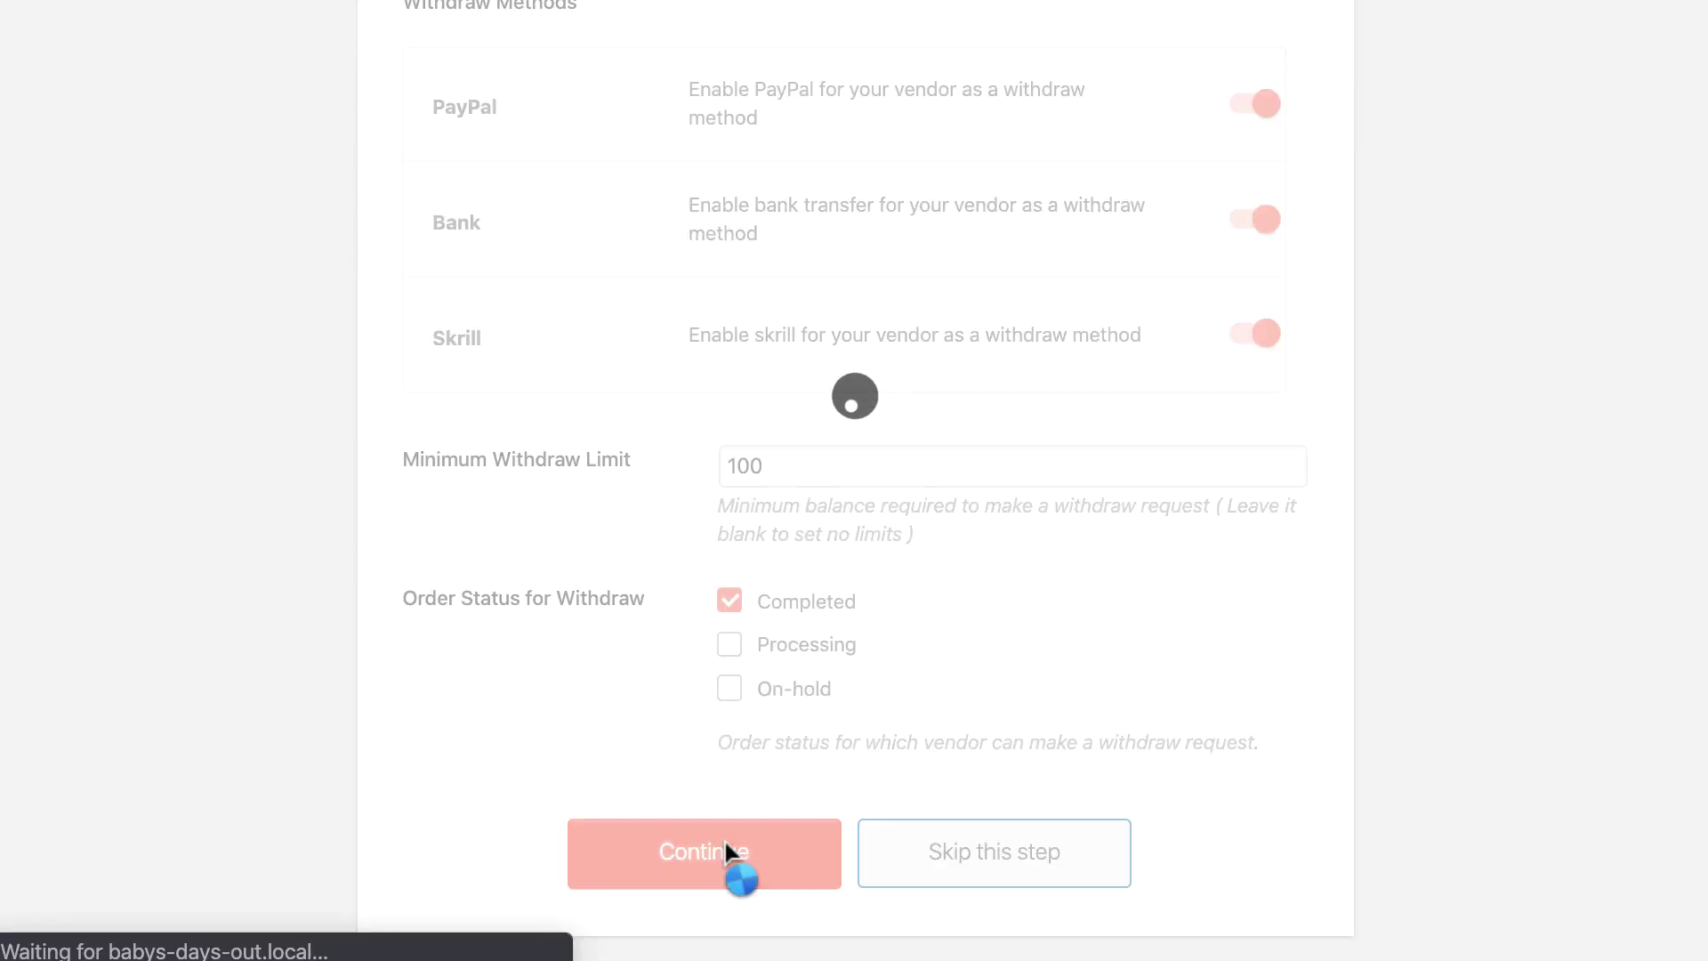
left_click(859, 829)
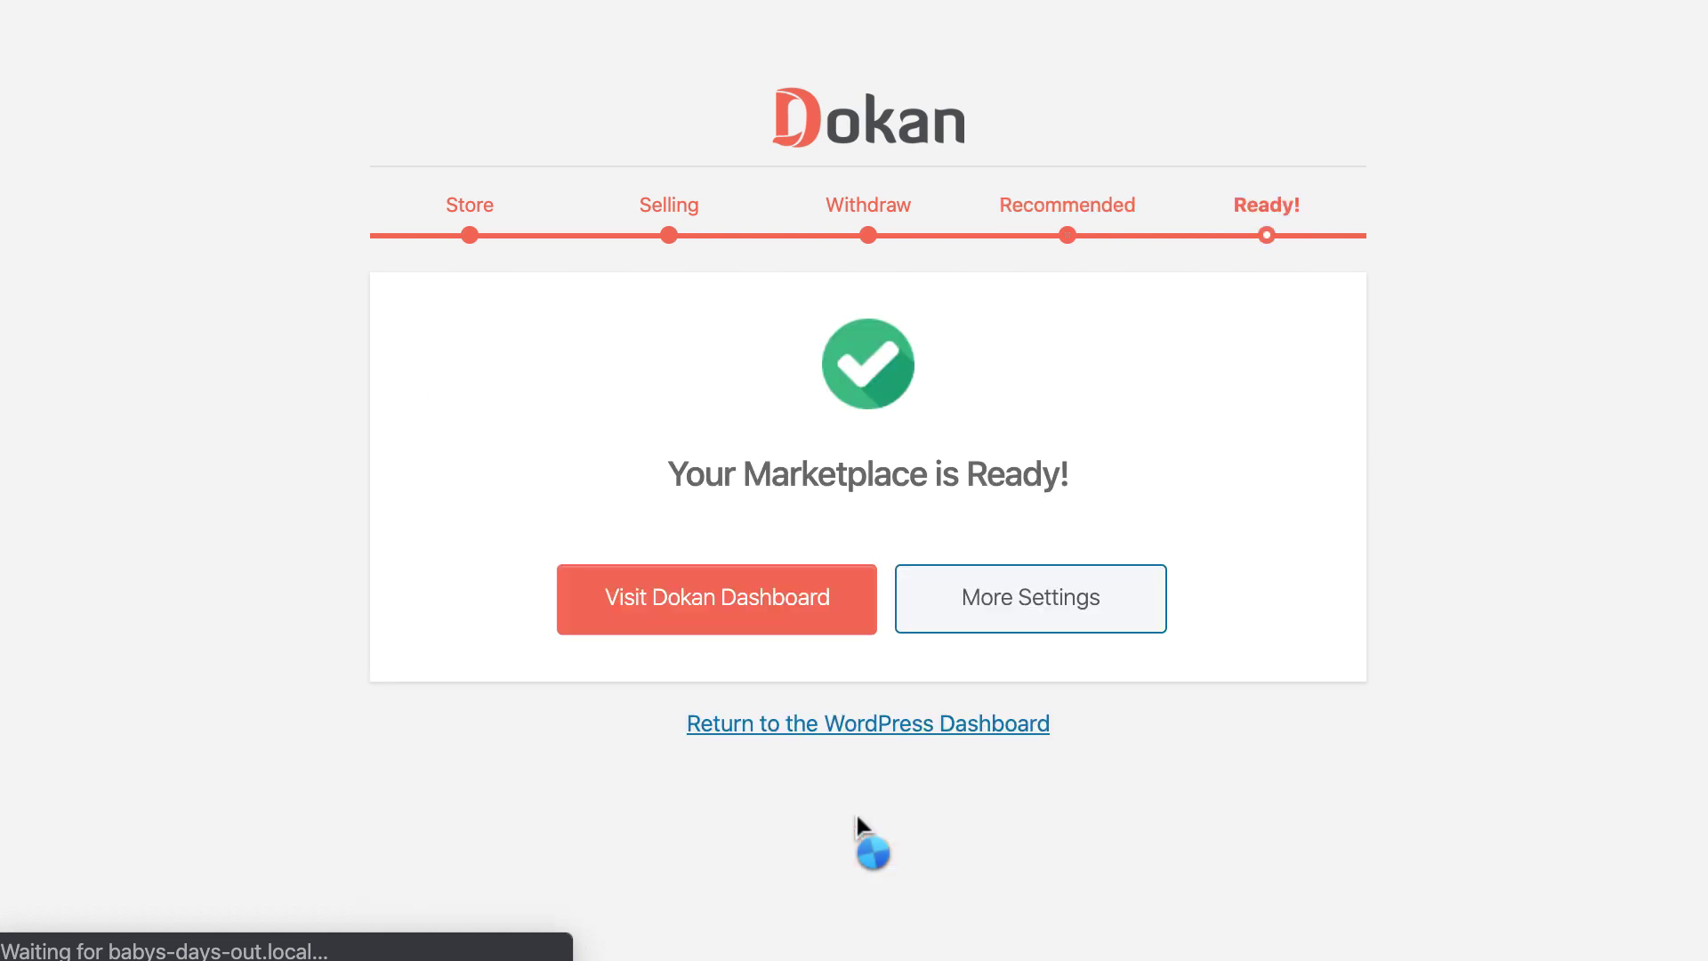
left_click(787, 605)
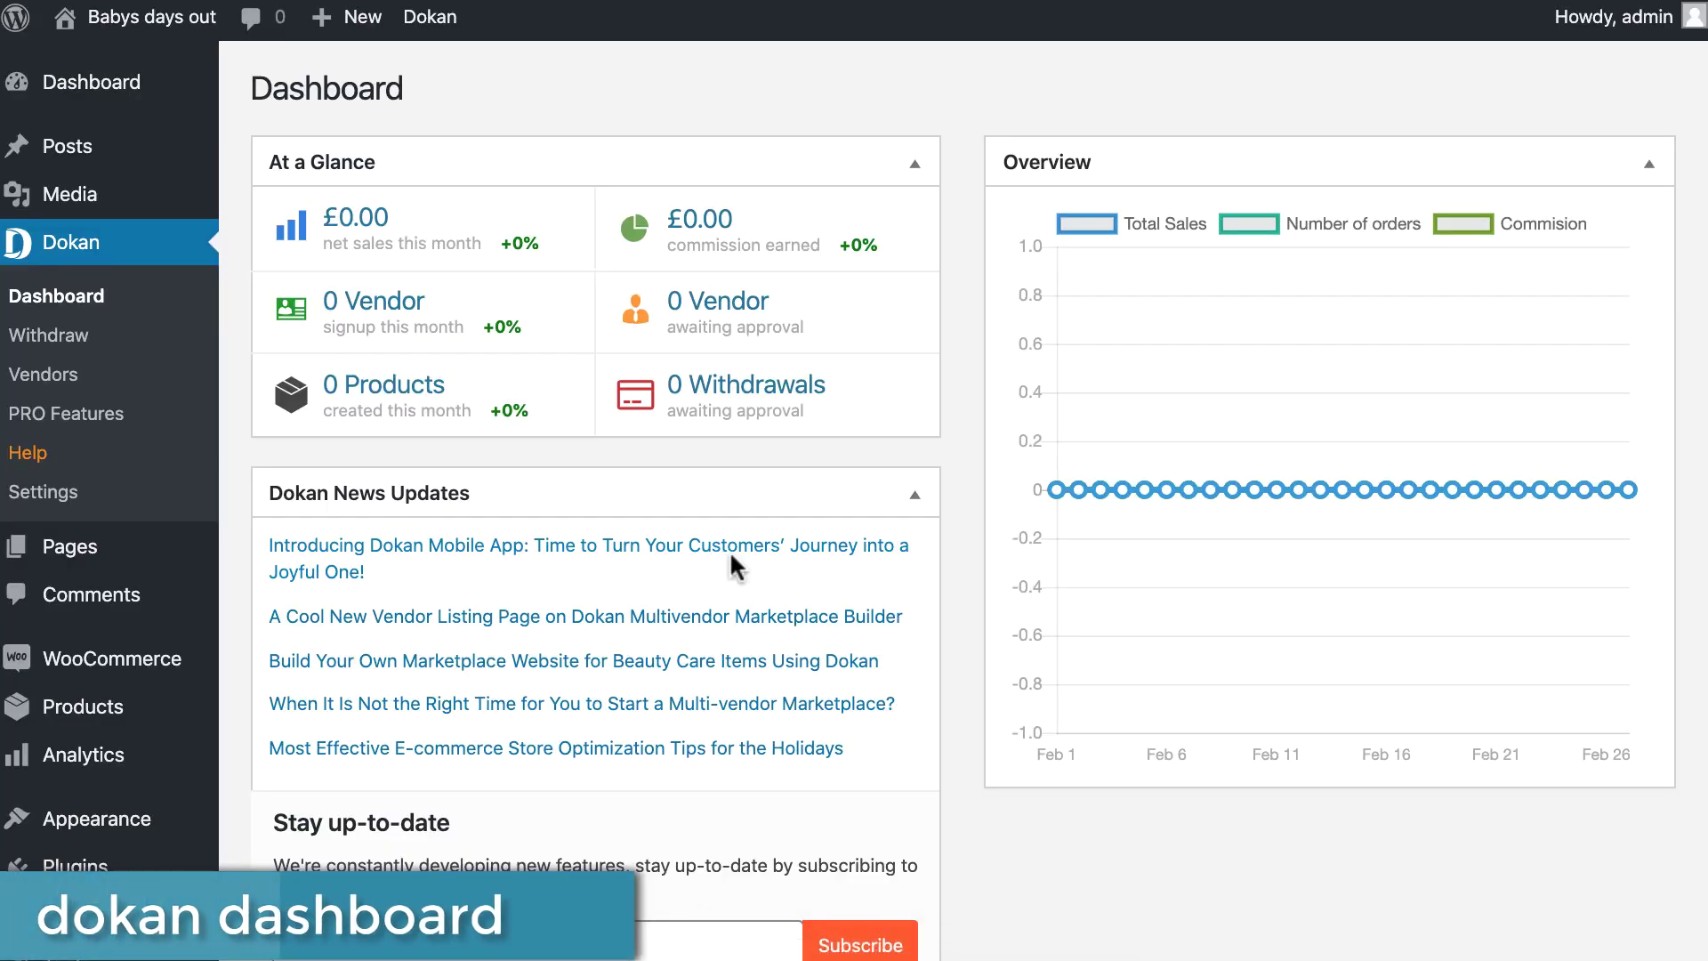
Enable 'Anyone can register' in General Settings and save.
scroll(729, 555, "down", 3)
mouse_move(38, 812)
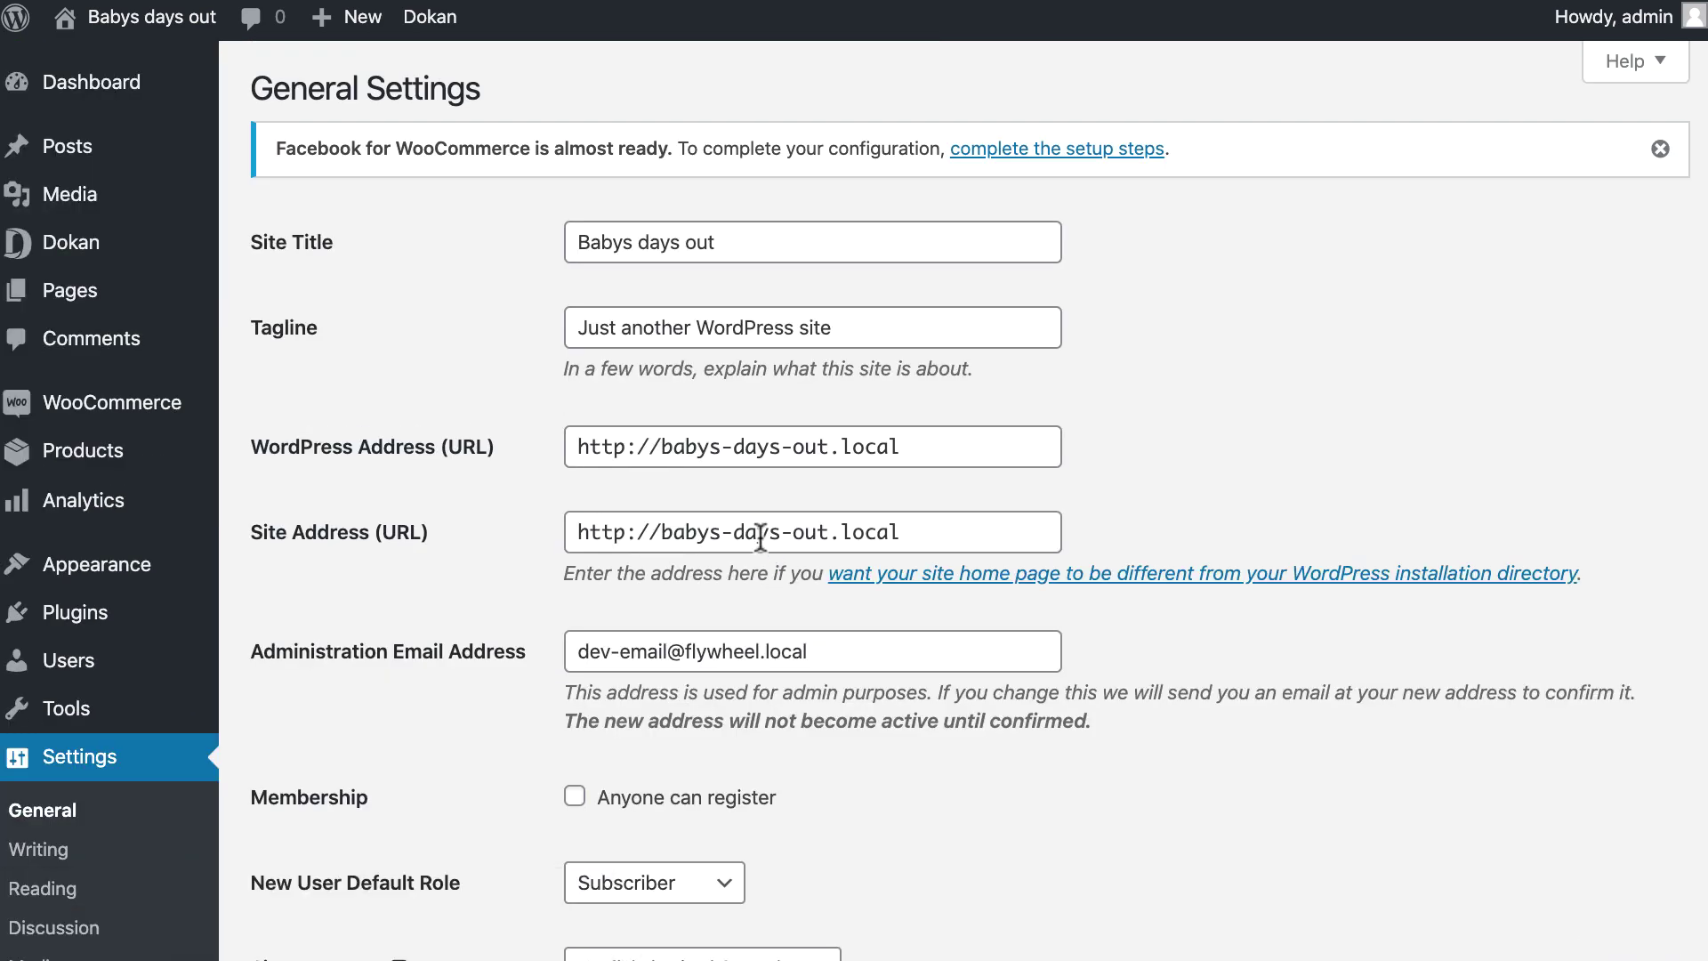
scroll(772, 545, "down", 2)
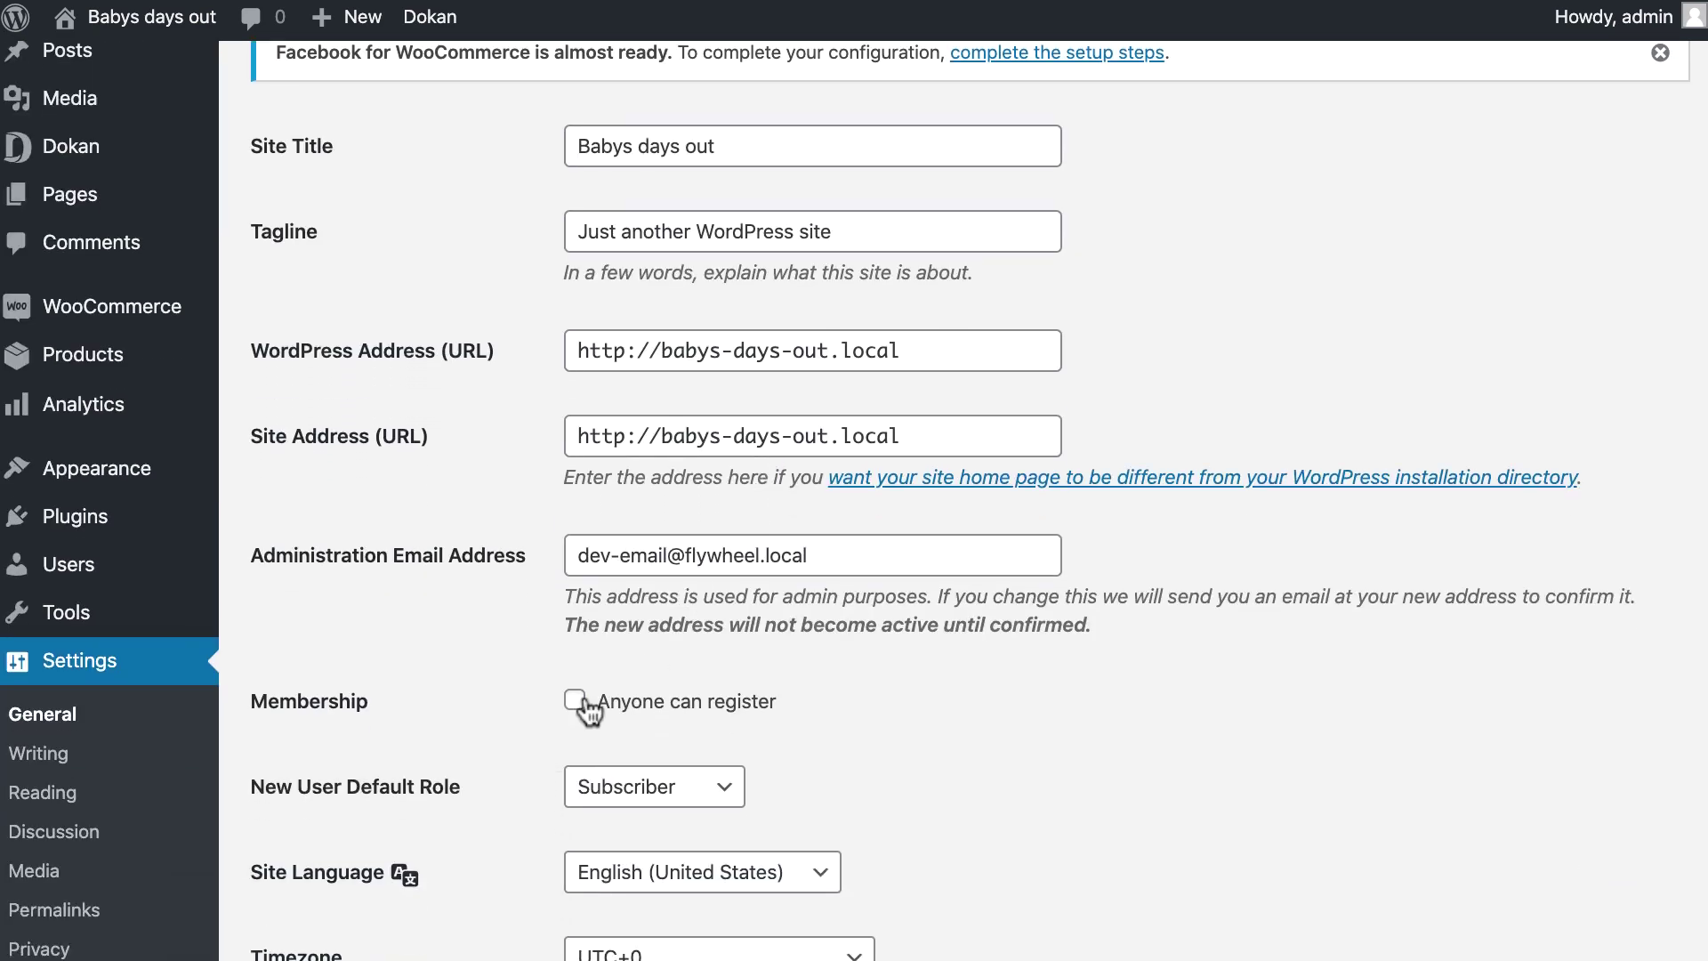
scroll(552, 702, "down", 10)
left_click(325, 819)
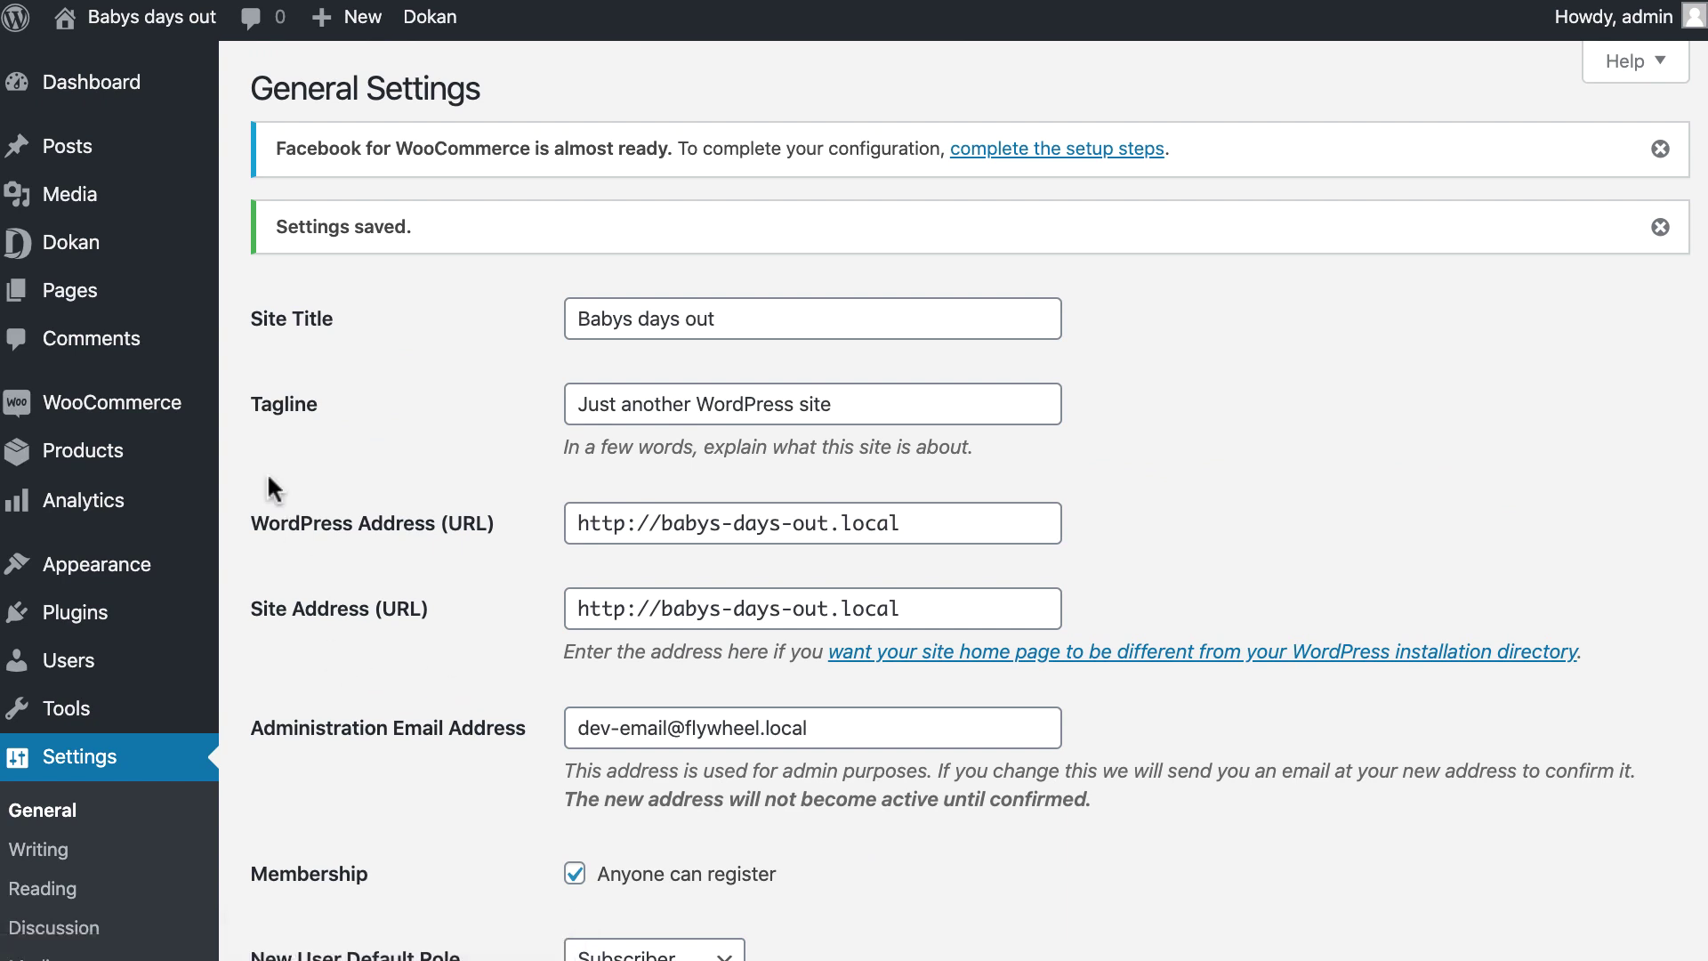
Switch Dokan's Selling Options commission type to Flat, save, and view the shop page.
mouse_move(169, 261)
left_click(260, 460)
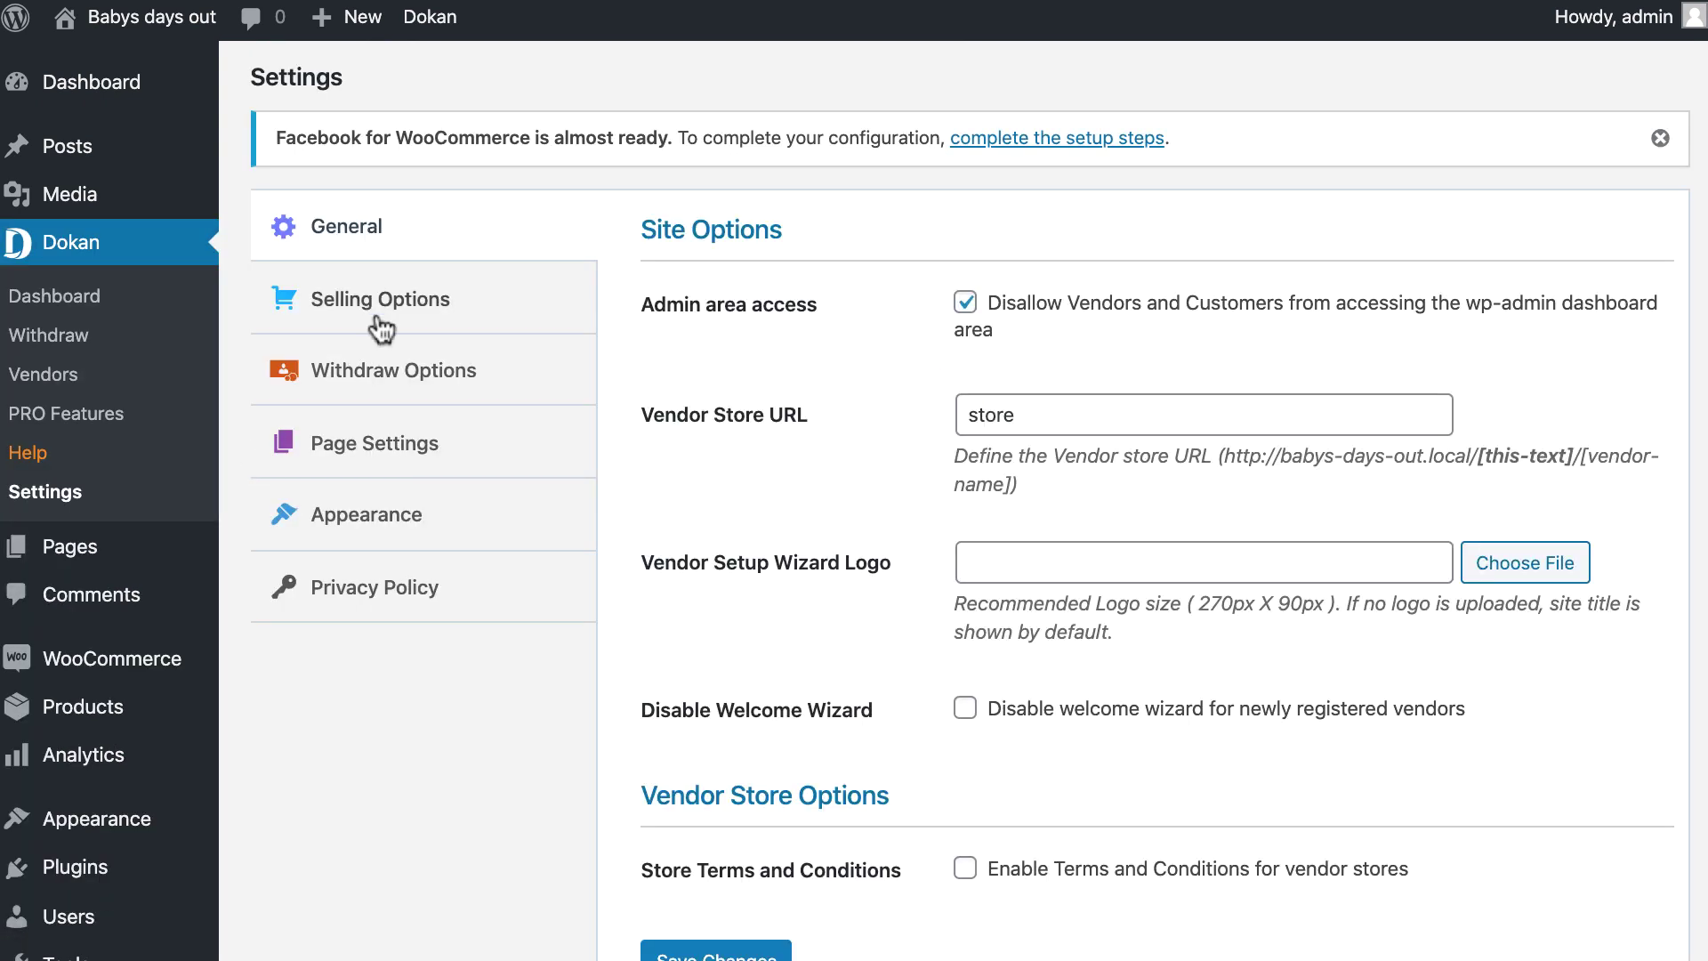
left_click(434, 306)
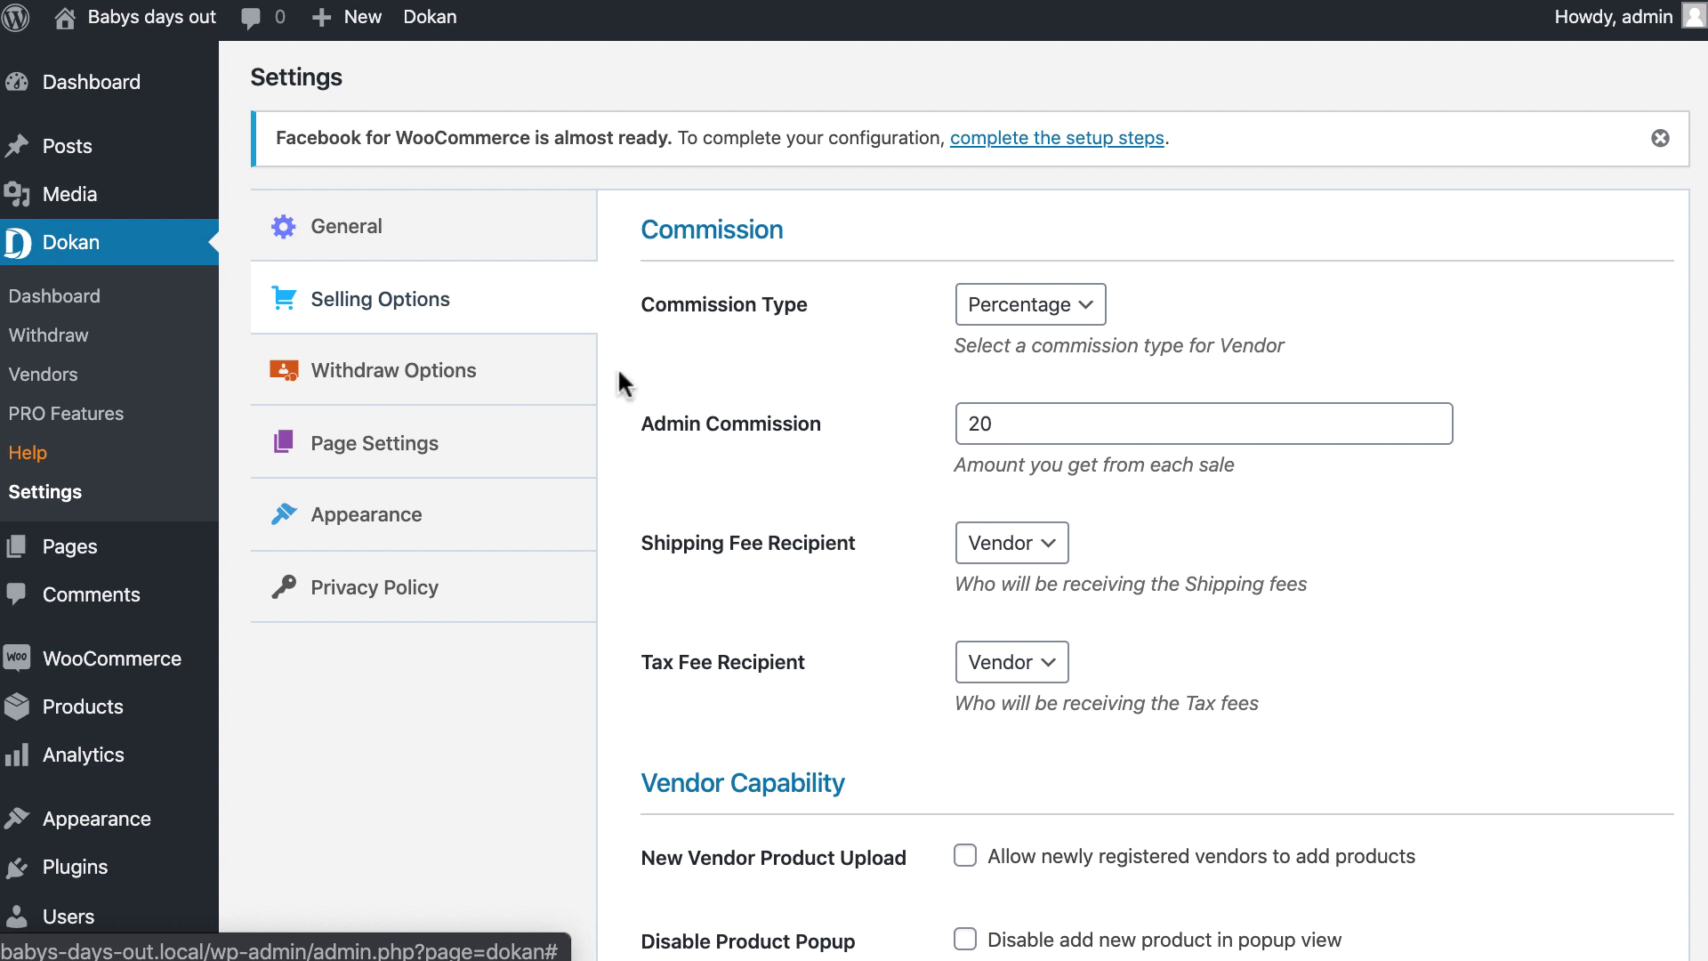
left_click(1080, 304)
left_click(1077, 276)
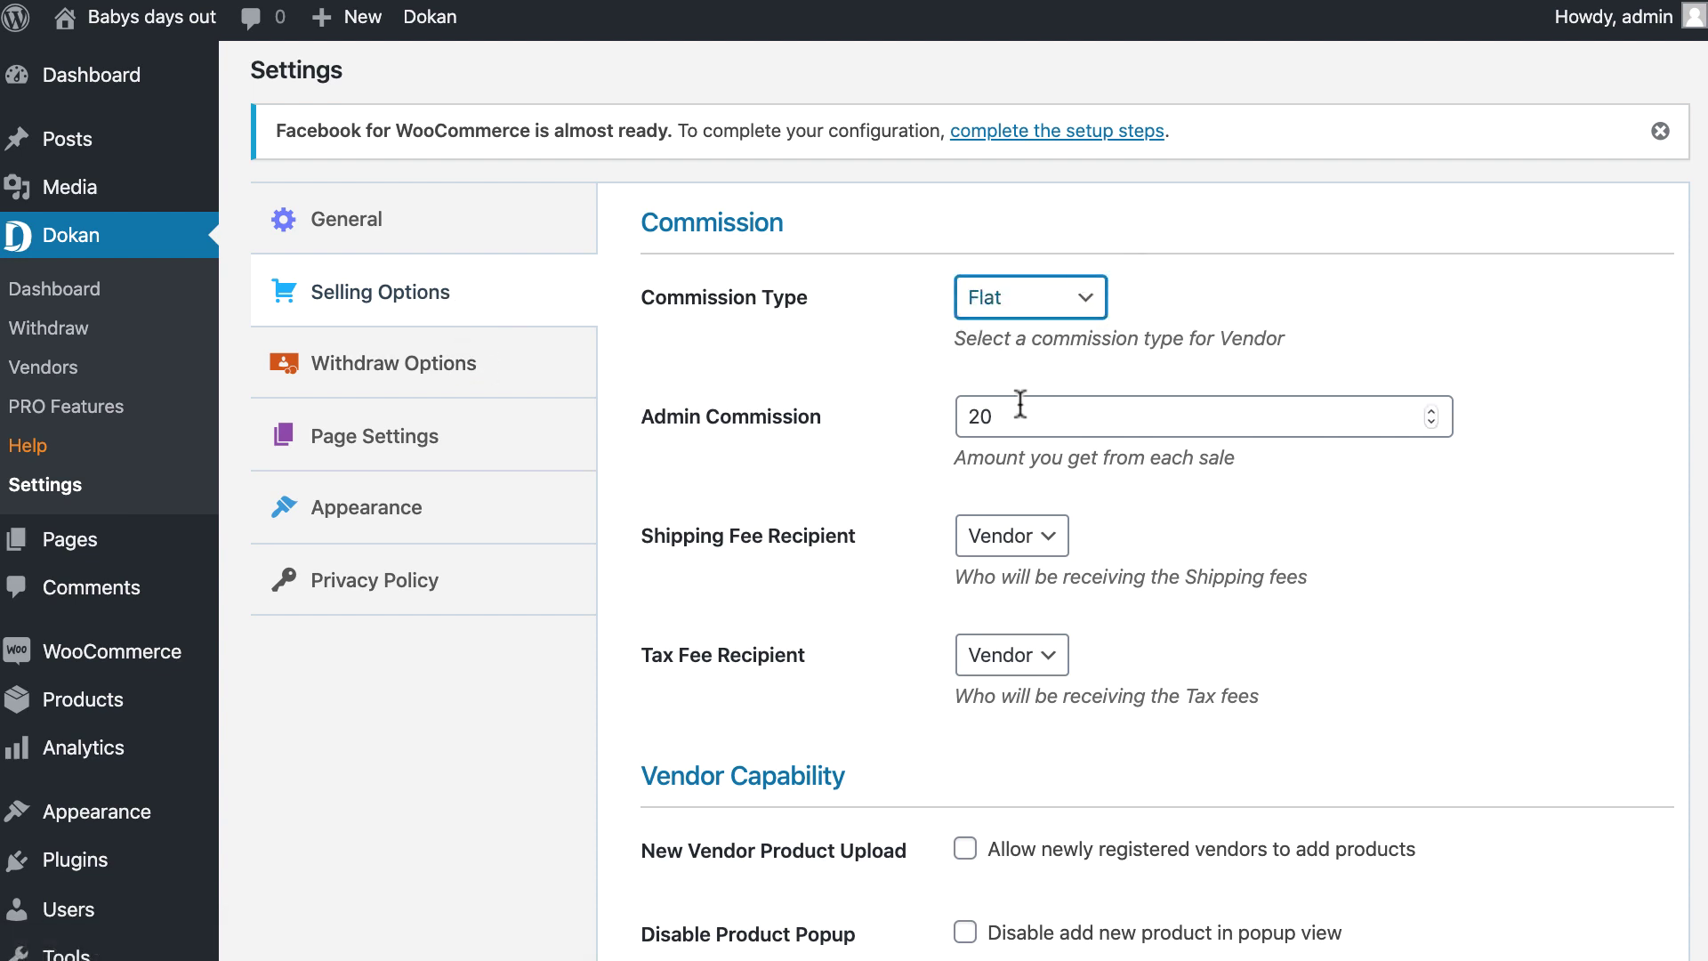
scroll(1056, 542, "down", 5)
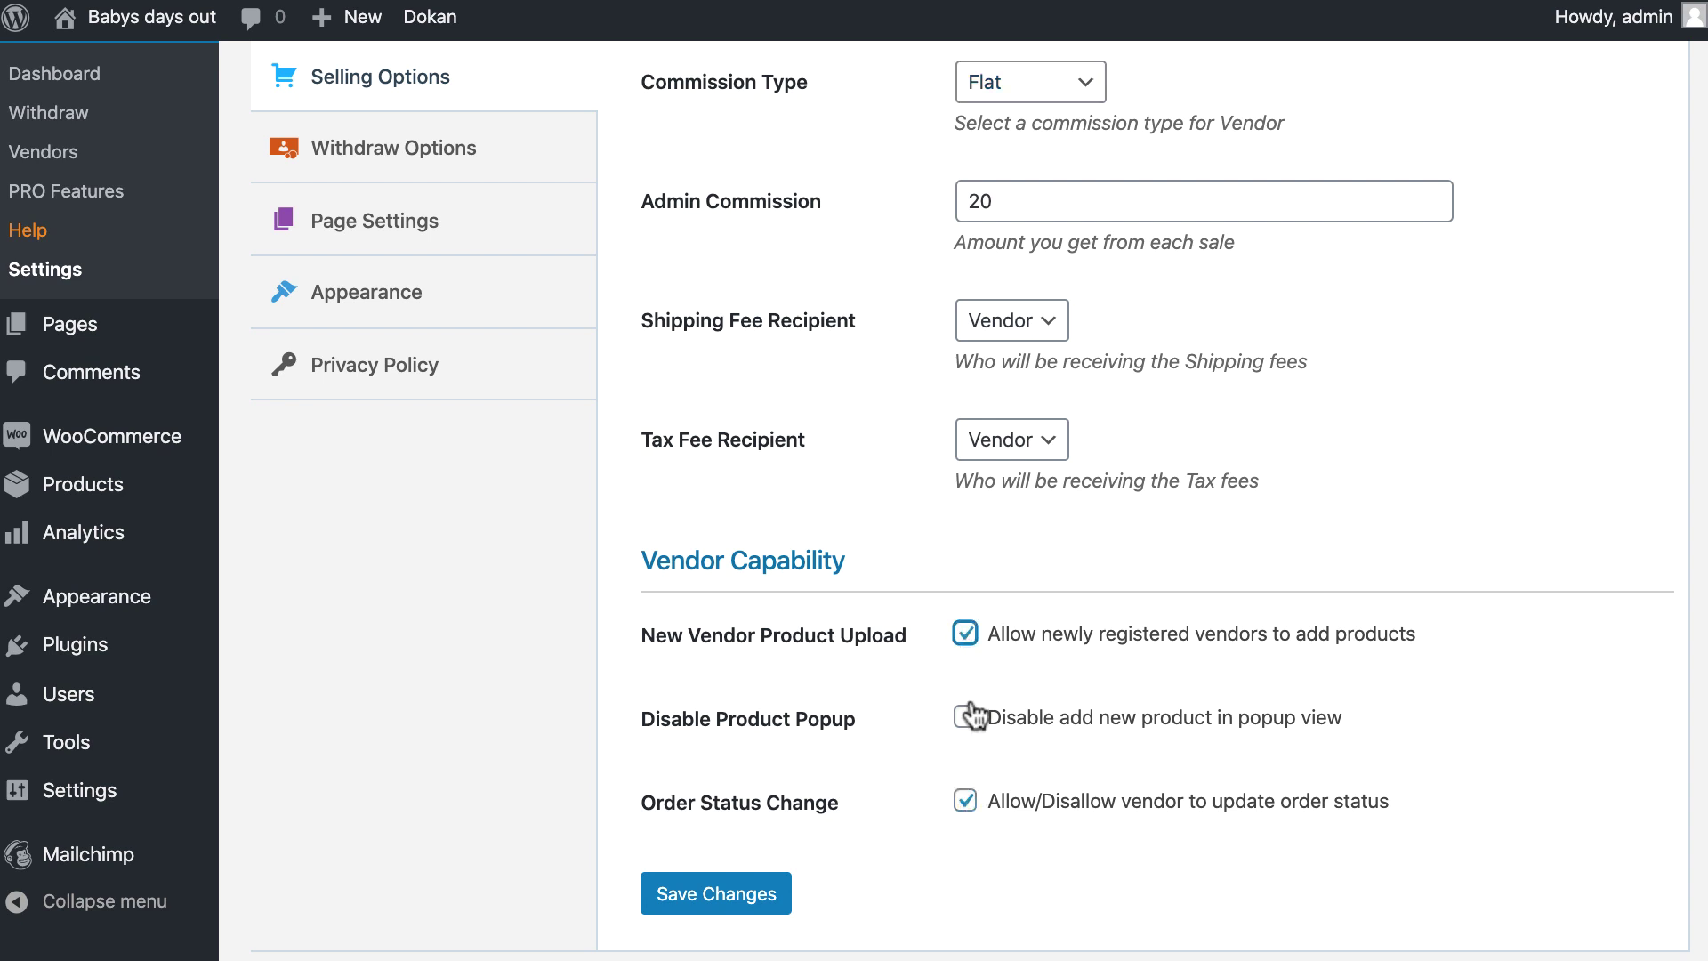
left_click(742, 894)
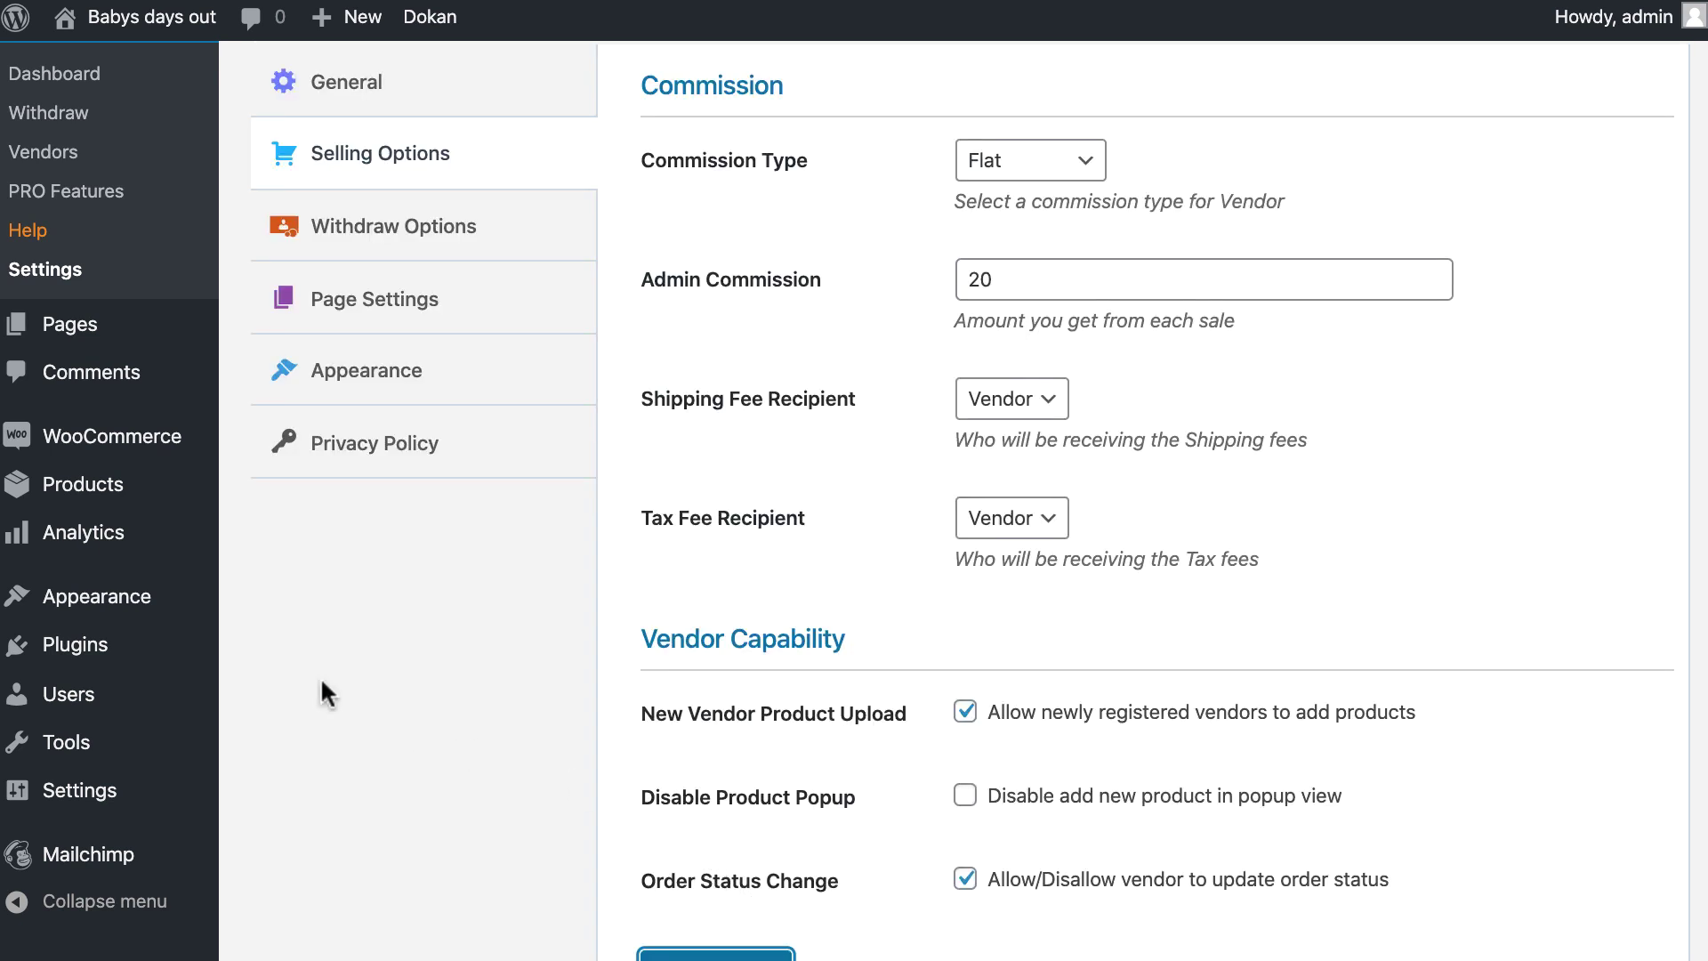
mouse_move(107, 18)
left_click(89, 66)
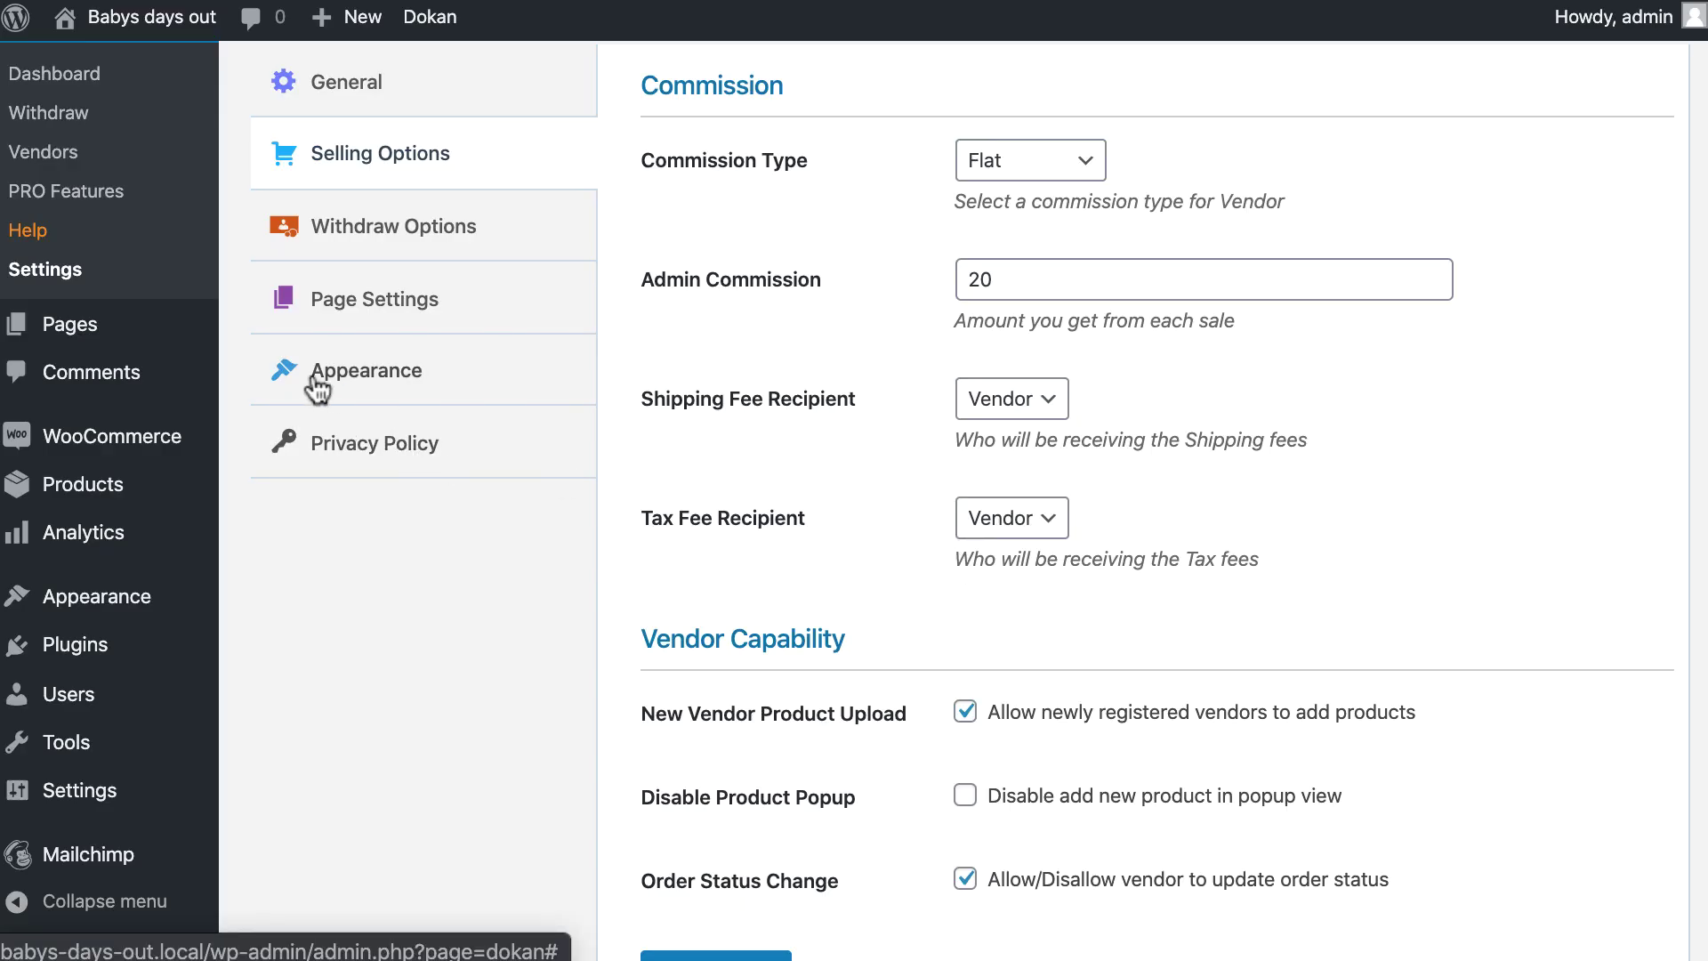
Upload and activate the Dokan theme from dokan-theme-develop.zip, then dismiss the activation notice.
scroll(89, 203, "down", 2)
mouse_move(141, 207)
mouse_move(92, 503)
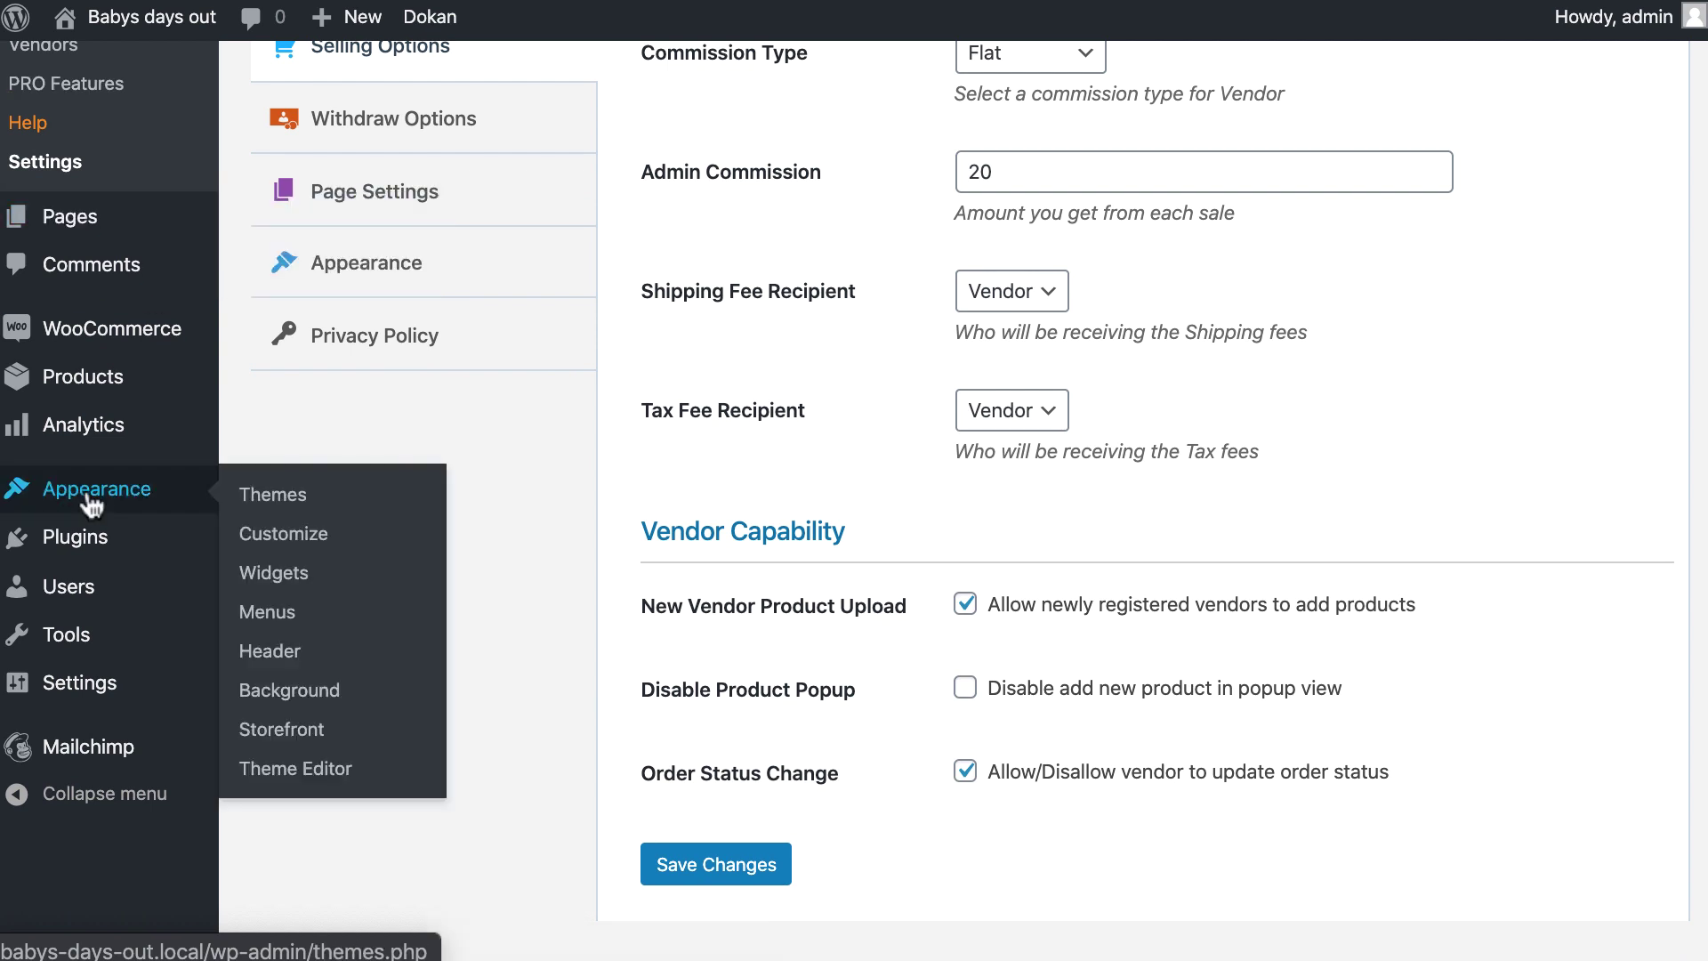
left_click(270, 498)
left_click(516, 92)
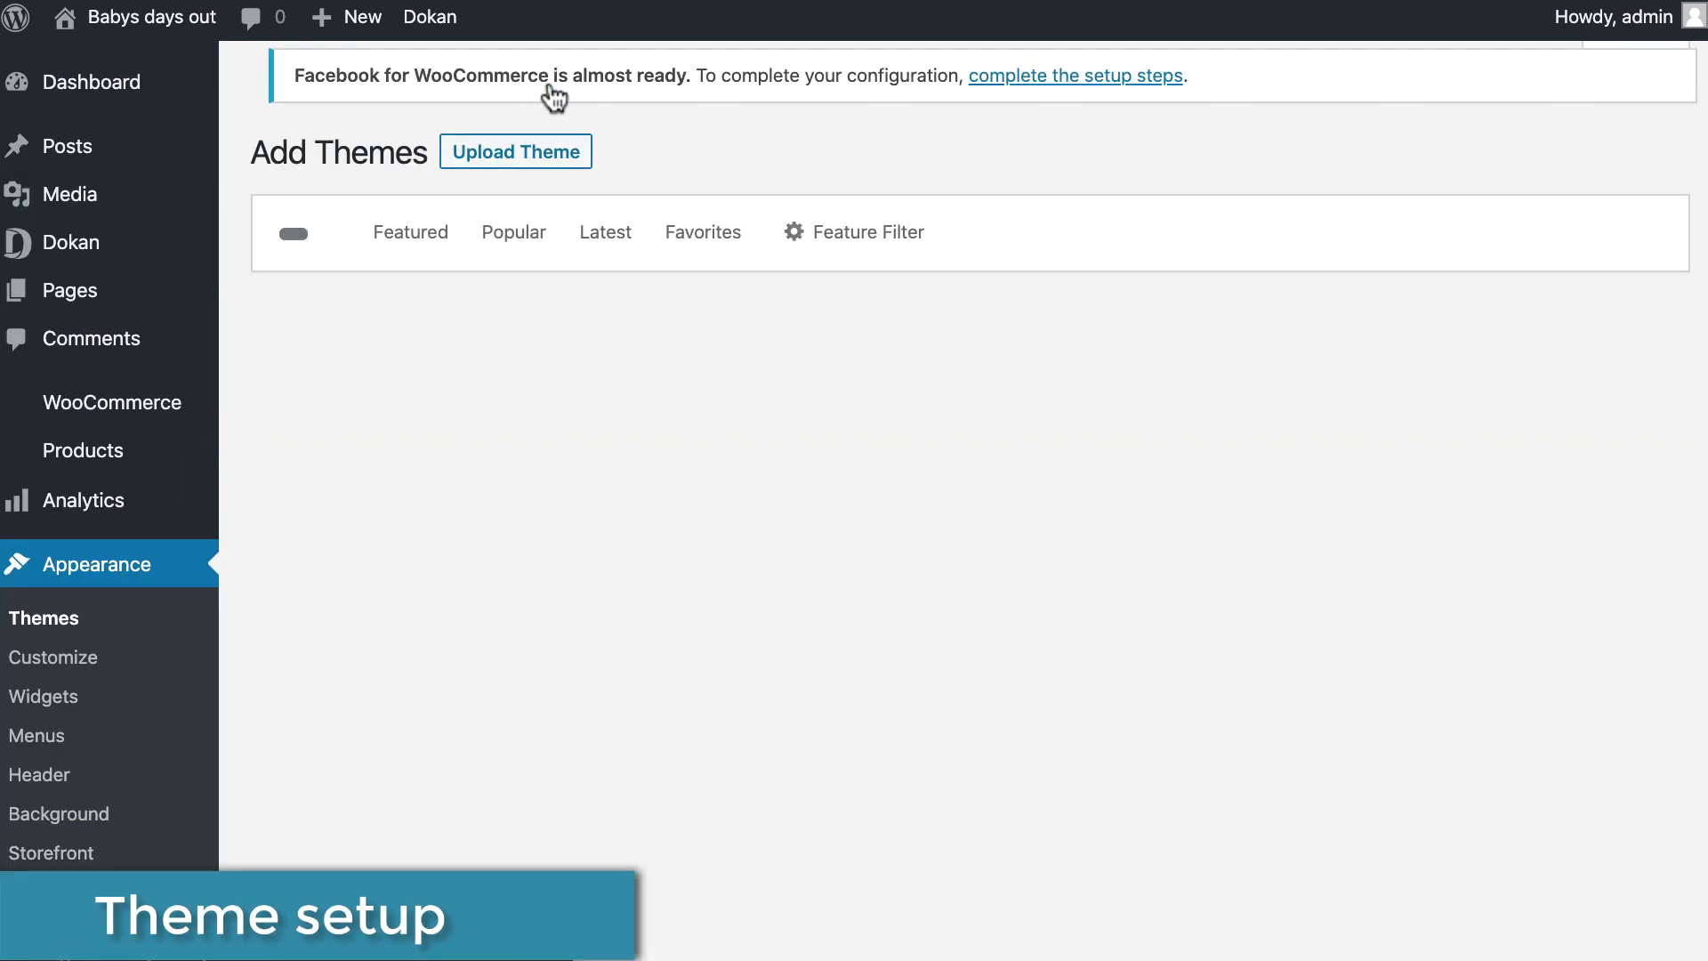
left_click(536, 92)
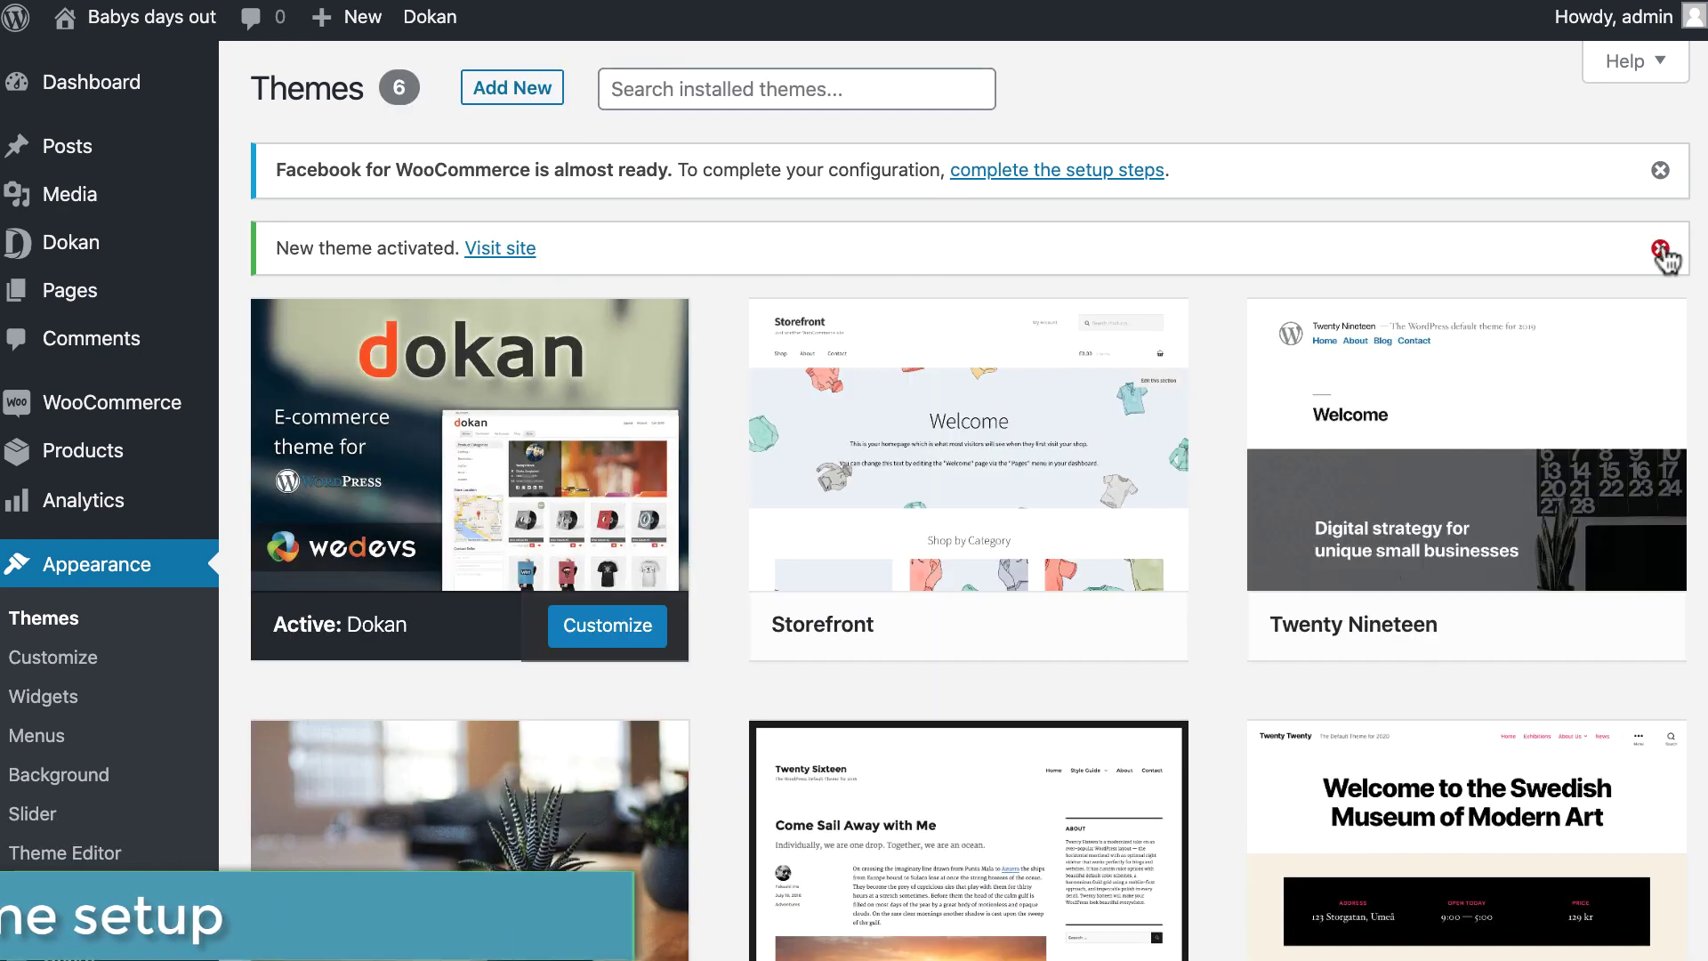
left_click(1660, 253)
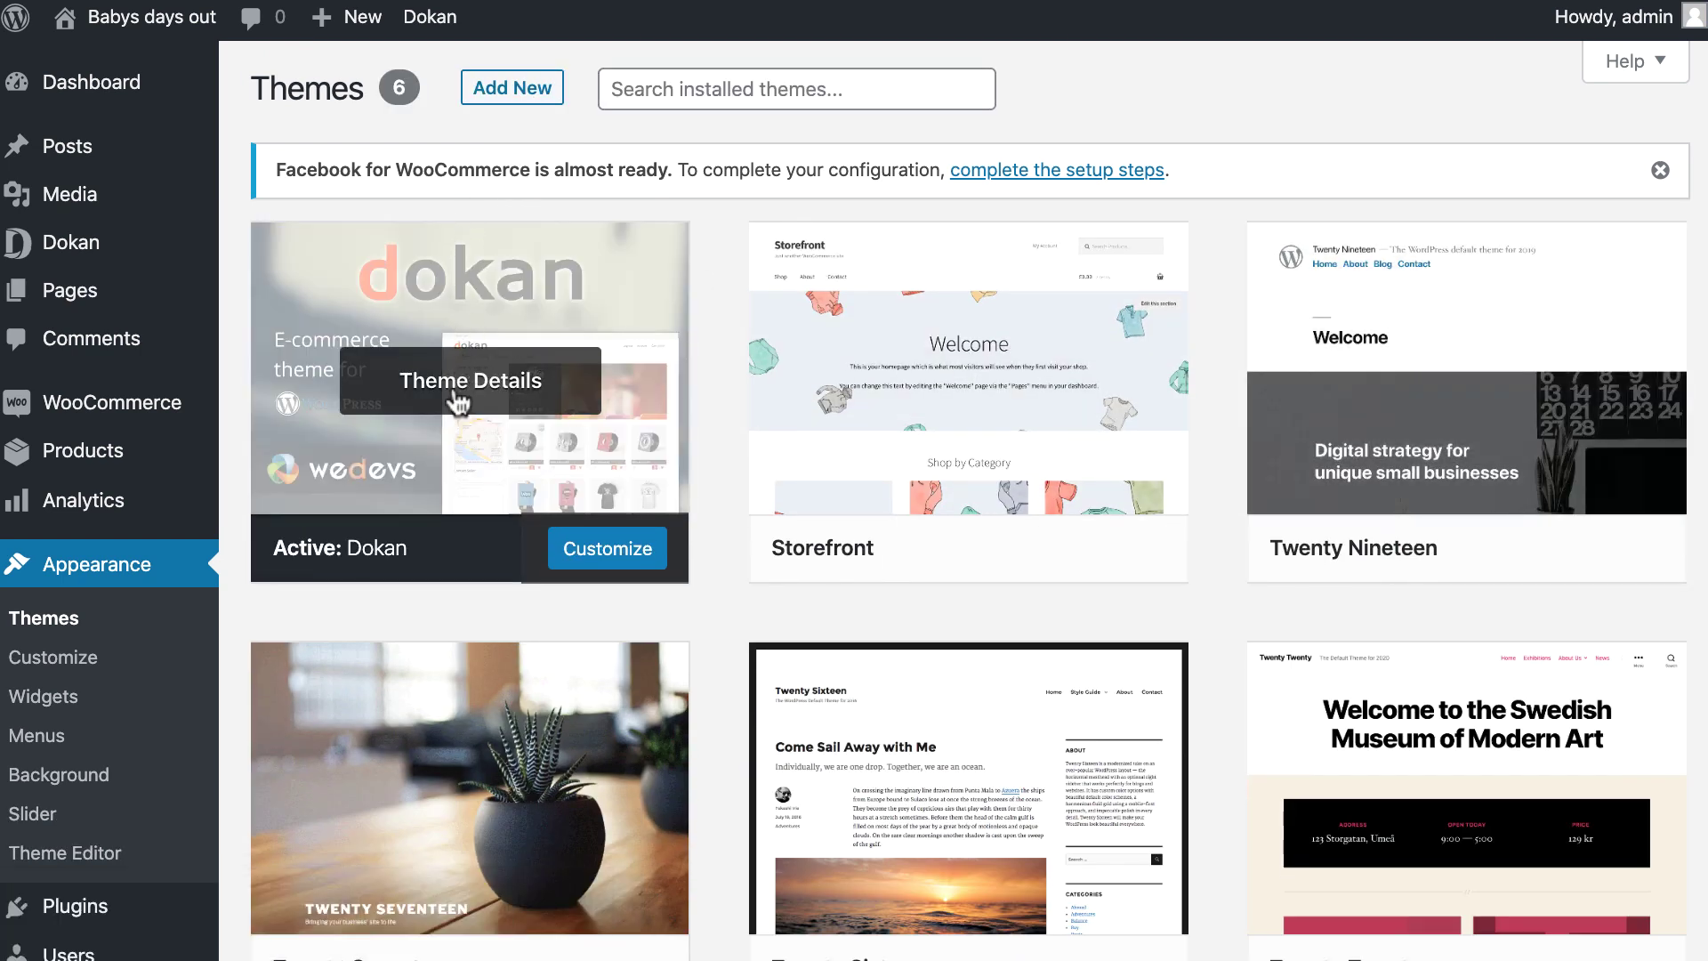
Go to the storefront's sign-up page and begin entering the new vendor's e-mail.
mouse_move(134, 18)
left_click(134, 65)
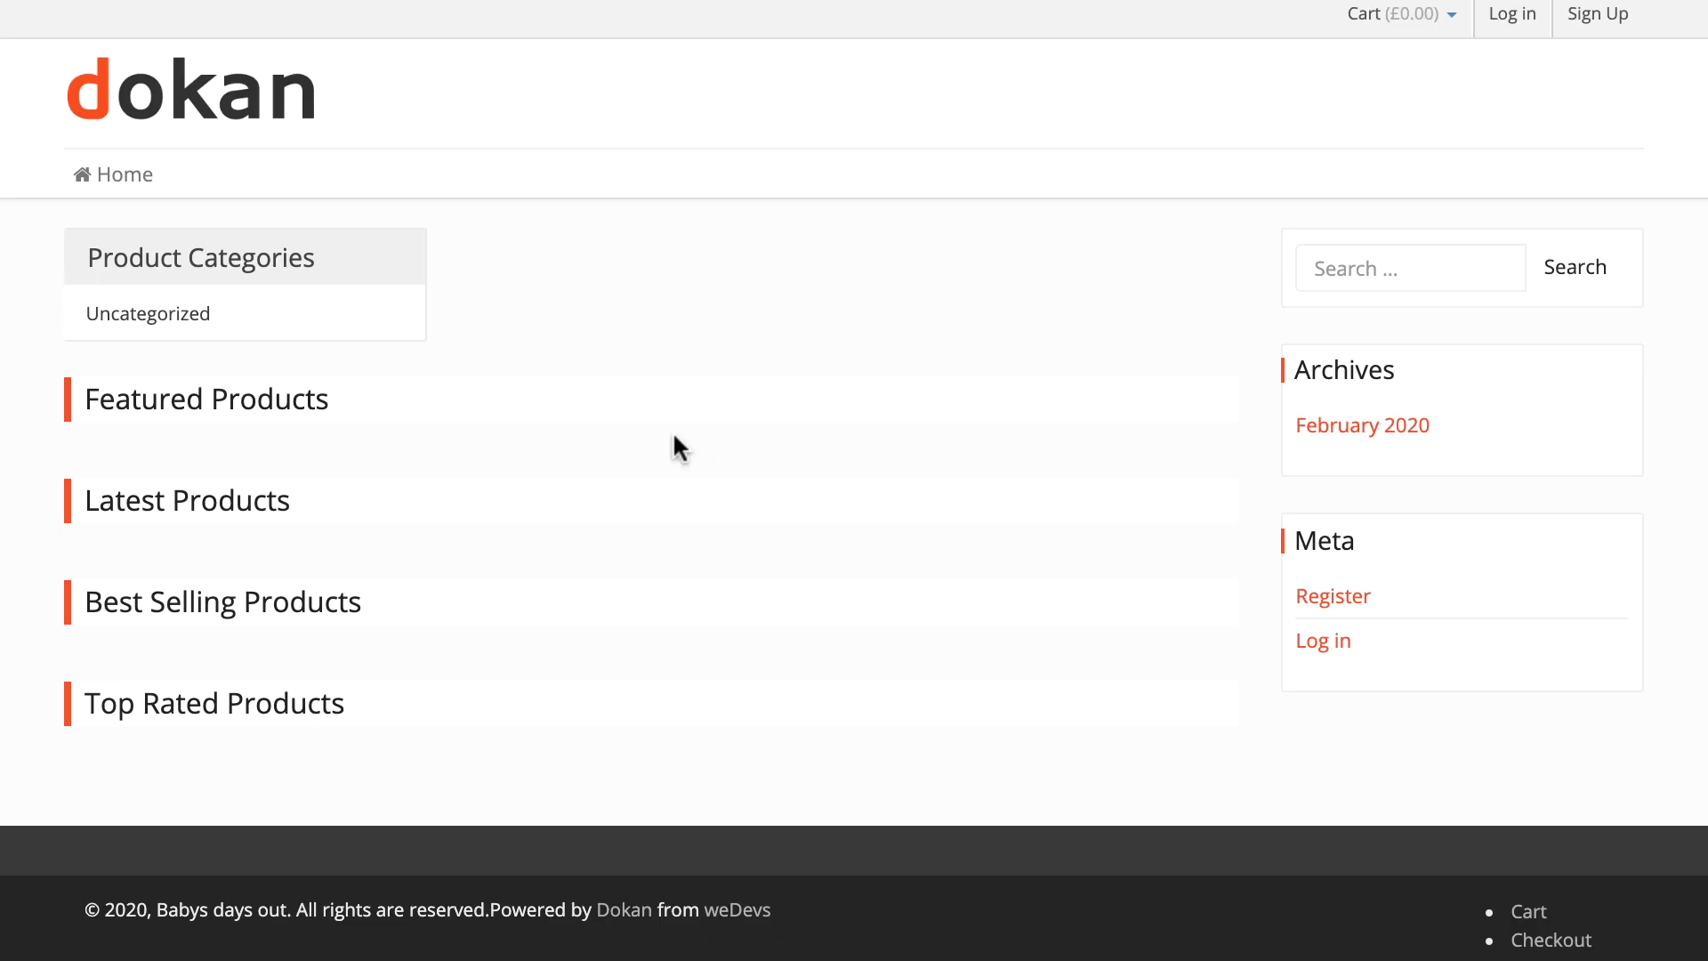
left_click(1592, 14)
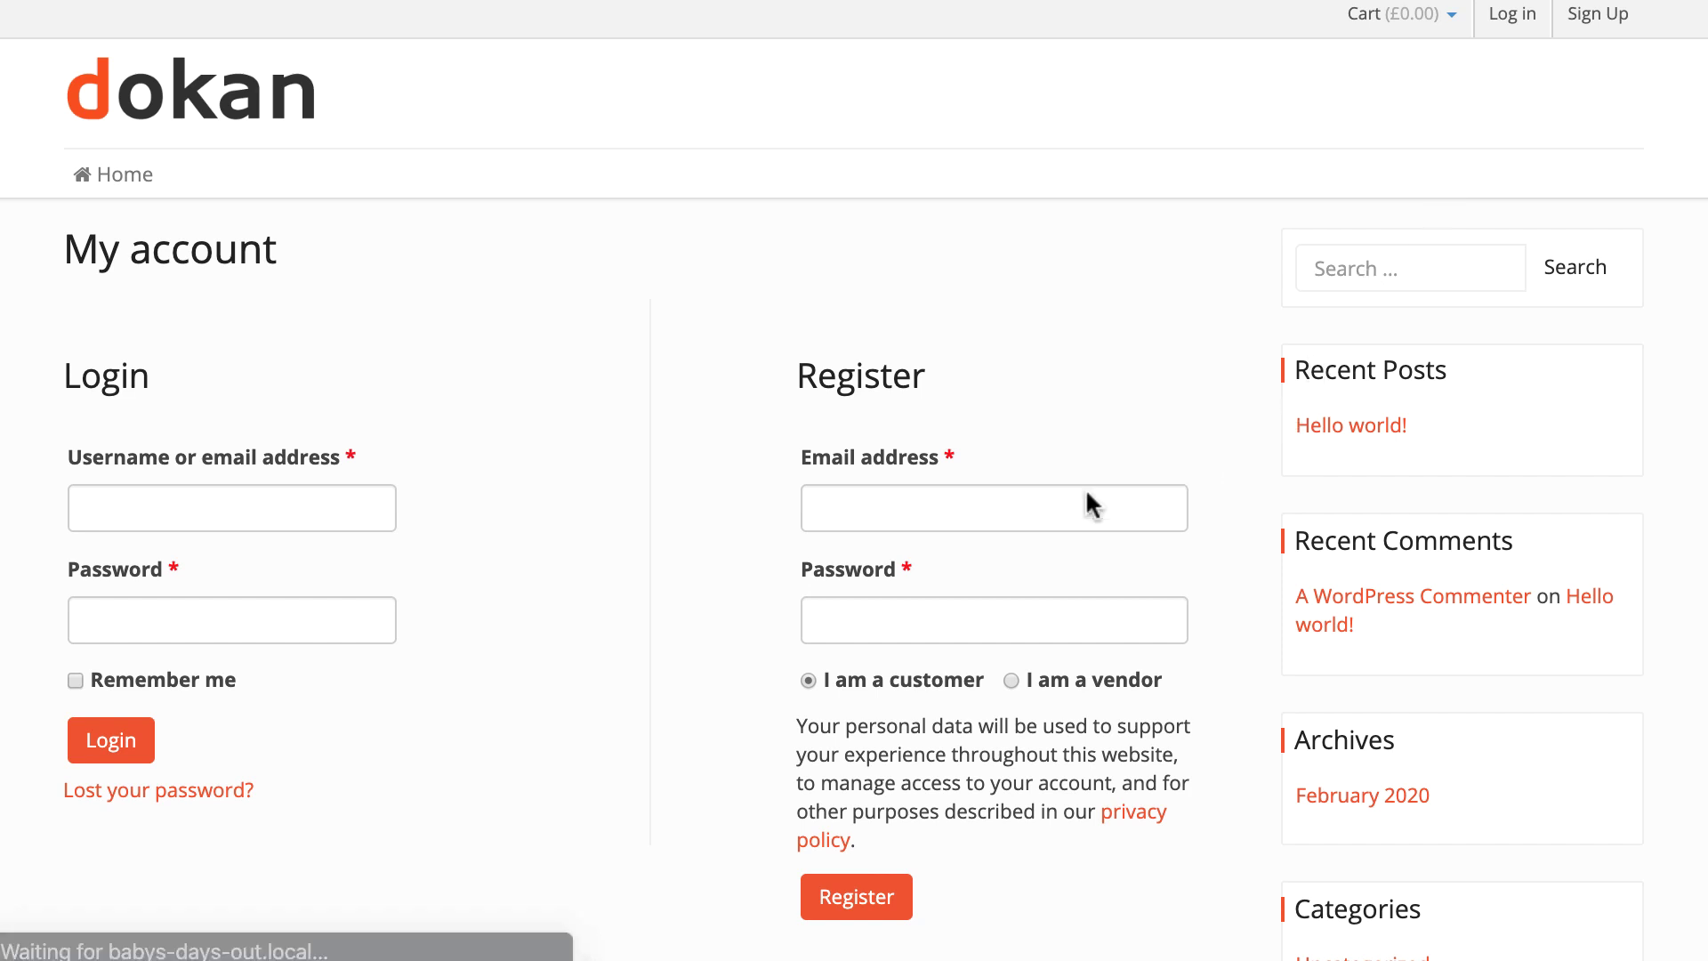
left_click(879, 504)
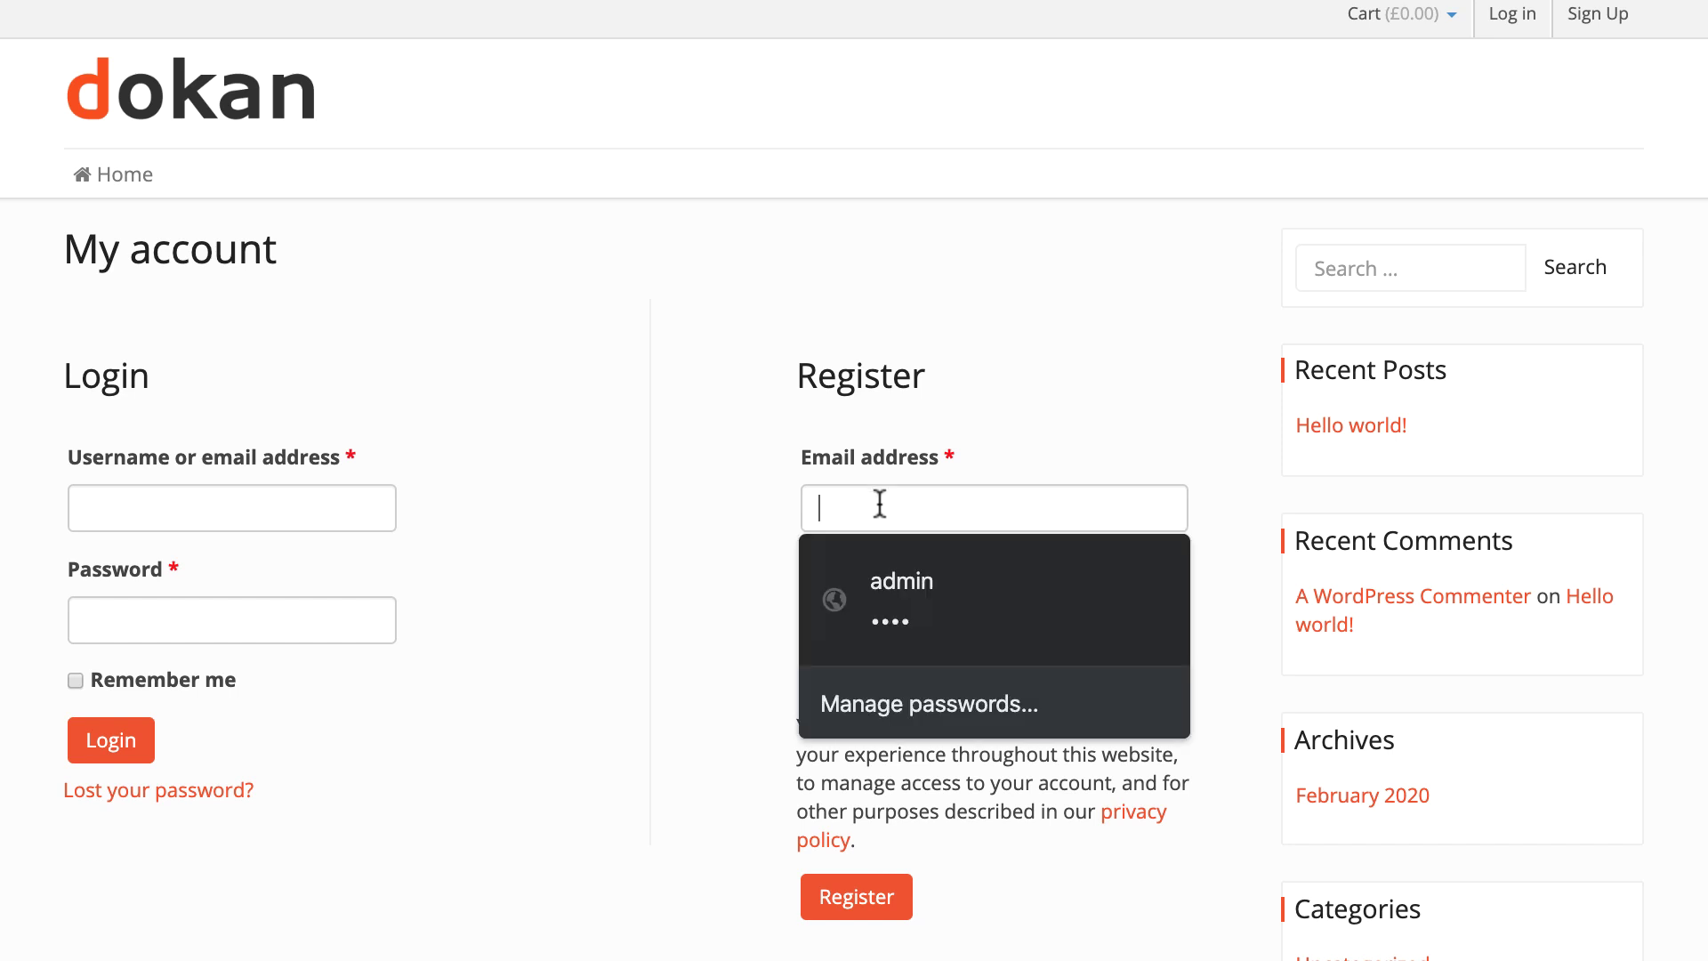
type("sam")
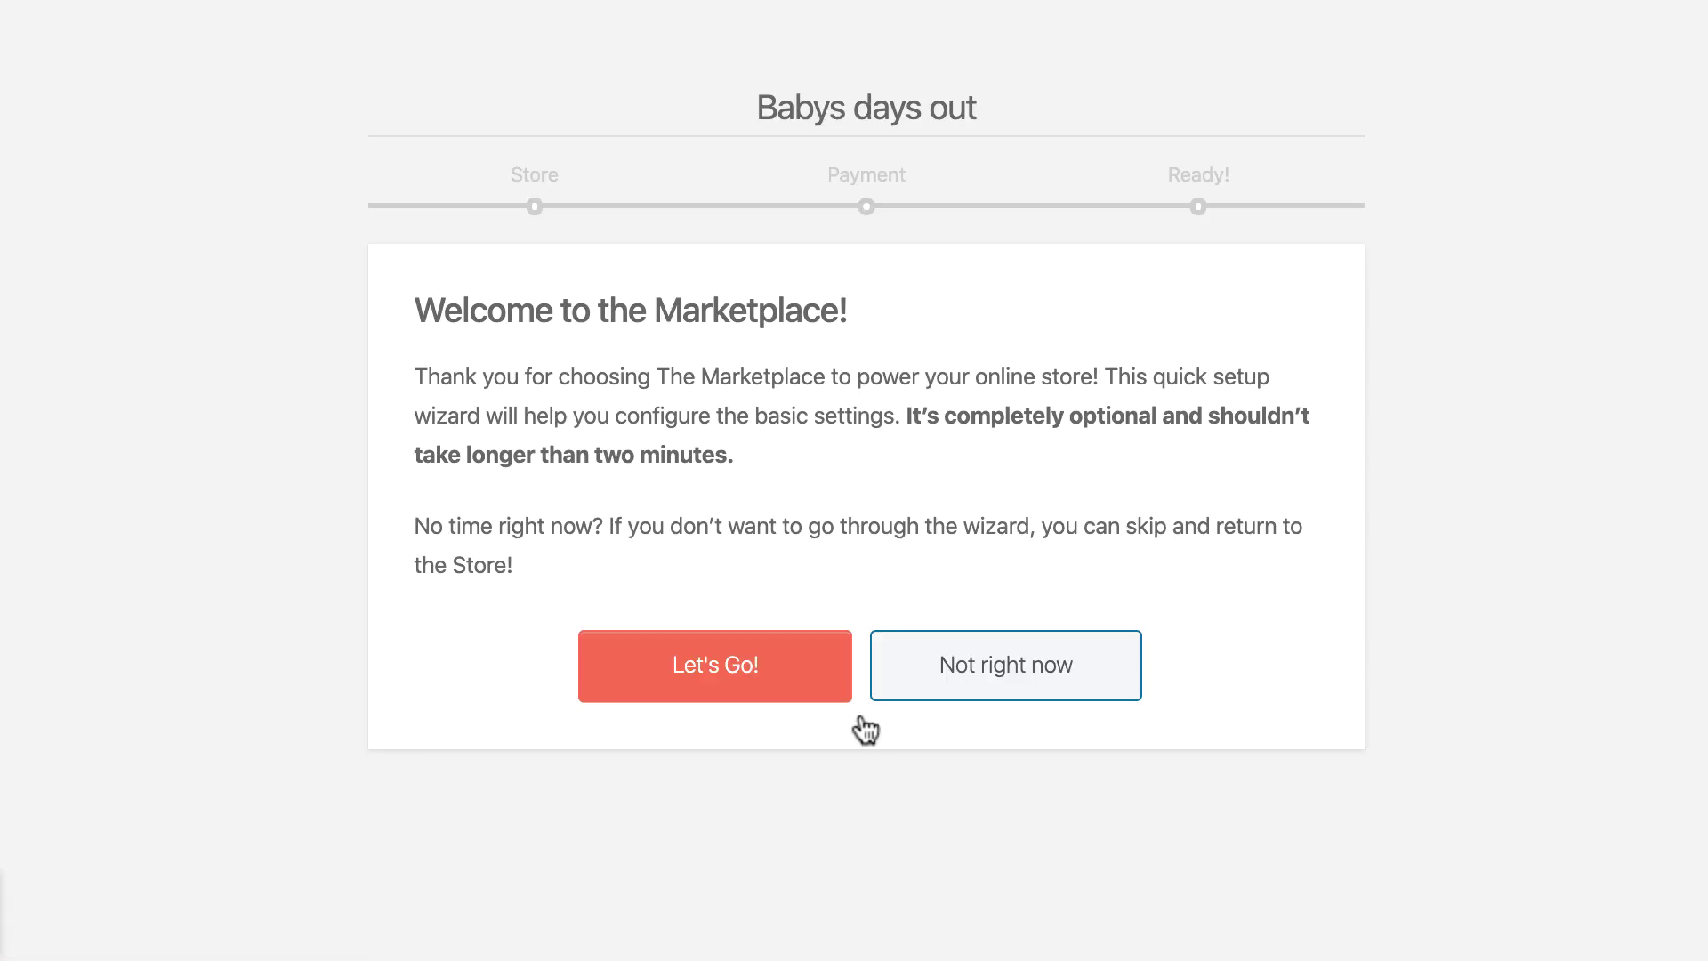
Enter the store address: street broklyn, city london, post code 1248, country United Kingdom (UK).
left_click(763, 660)
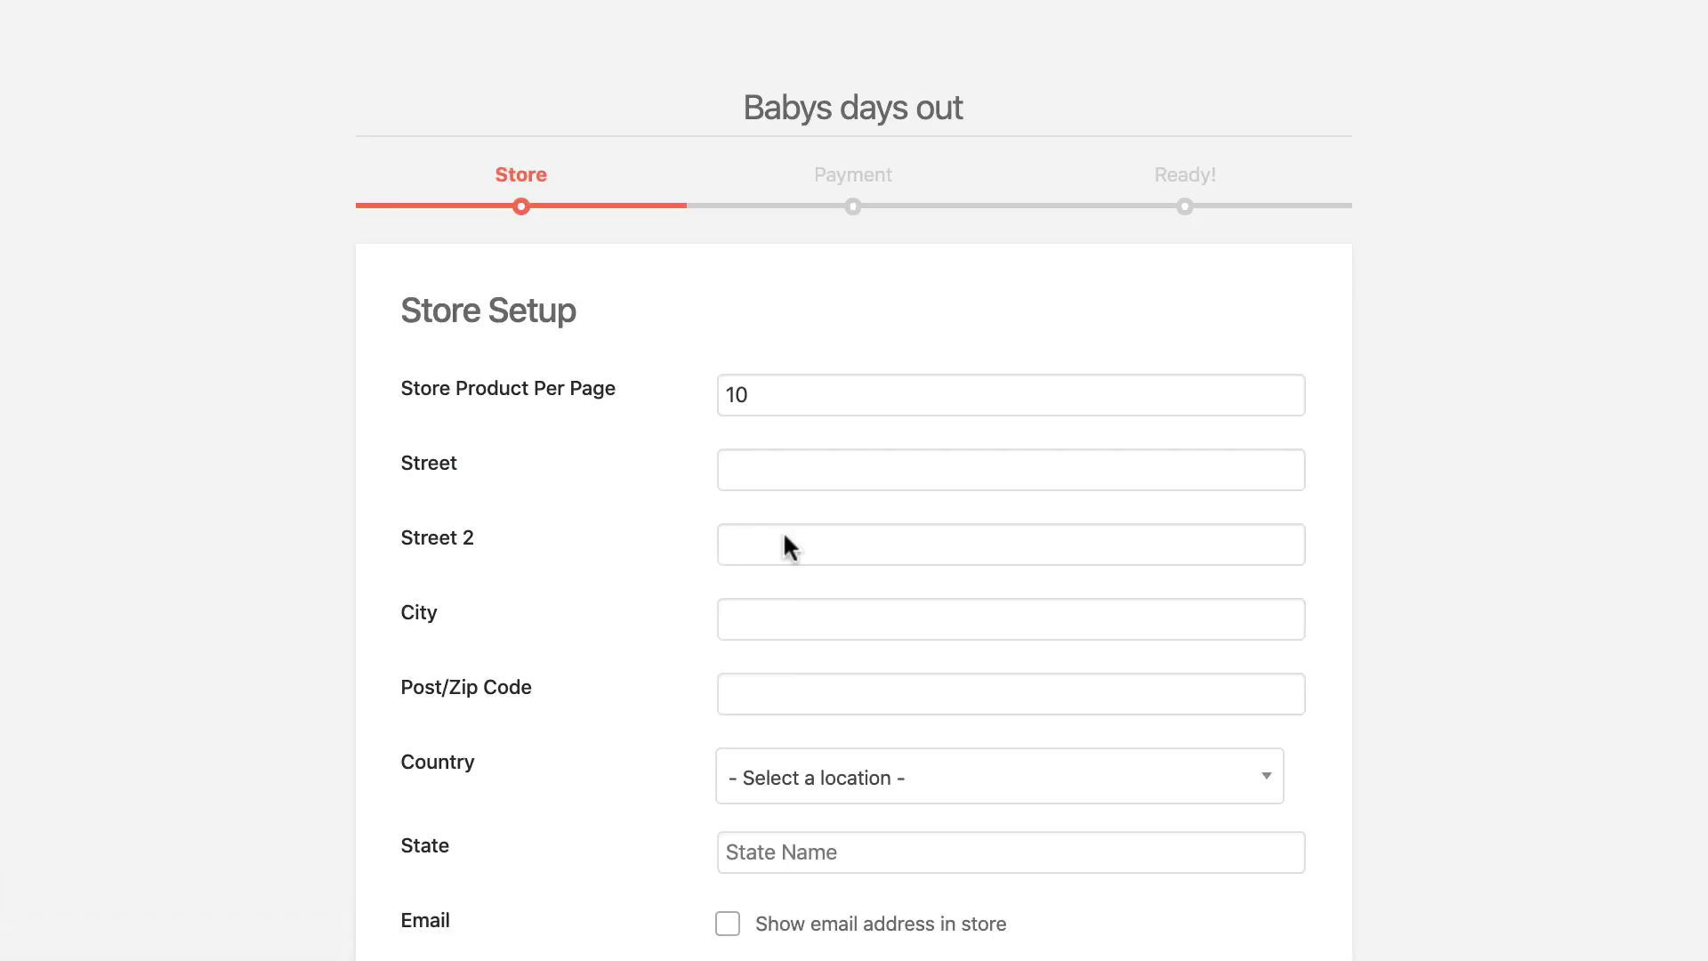
scroll(759, 419, "down", 1)
left_click(758, 419)
type("broklyn")
left_click(727, 566)
type("london")
left_click(762, 642)
type("1248")
left_click(999, 724)
type("uk")
left_click(815, 656)
Show the store e-mail and complete the payment setup step.
left_click(728, 871)
scroll(727, 871, "down", 2)
left_click(782, 847)
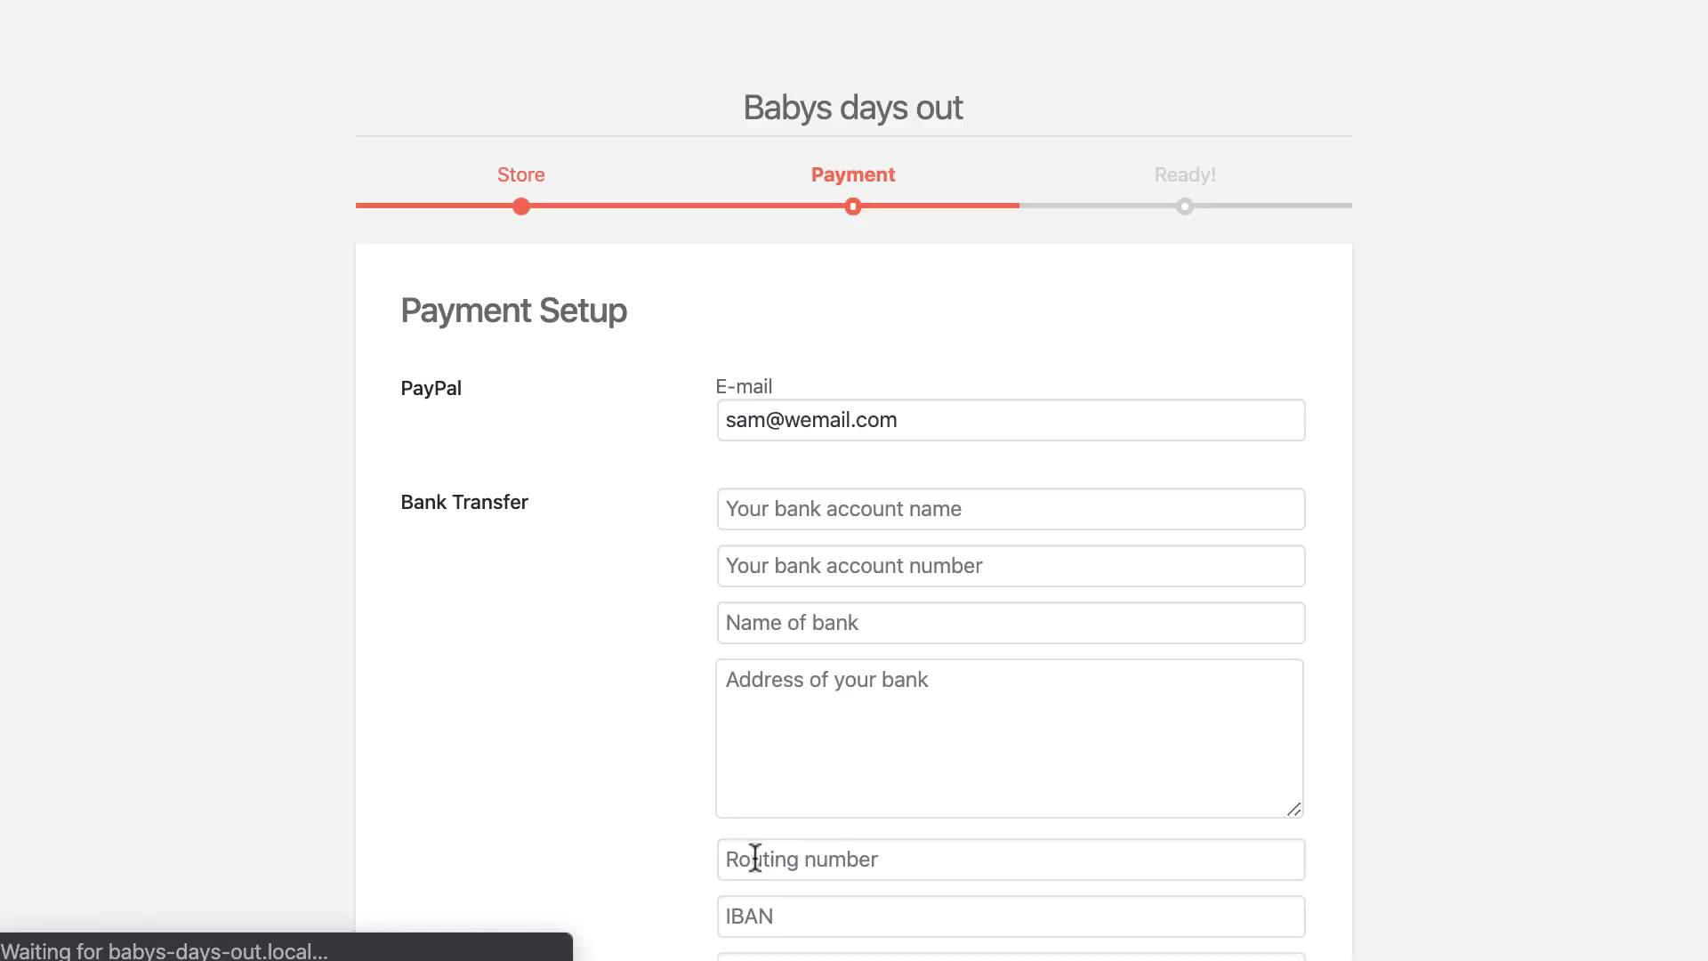
scroll(797, 604, "down", 3)
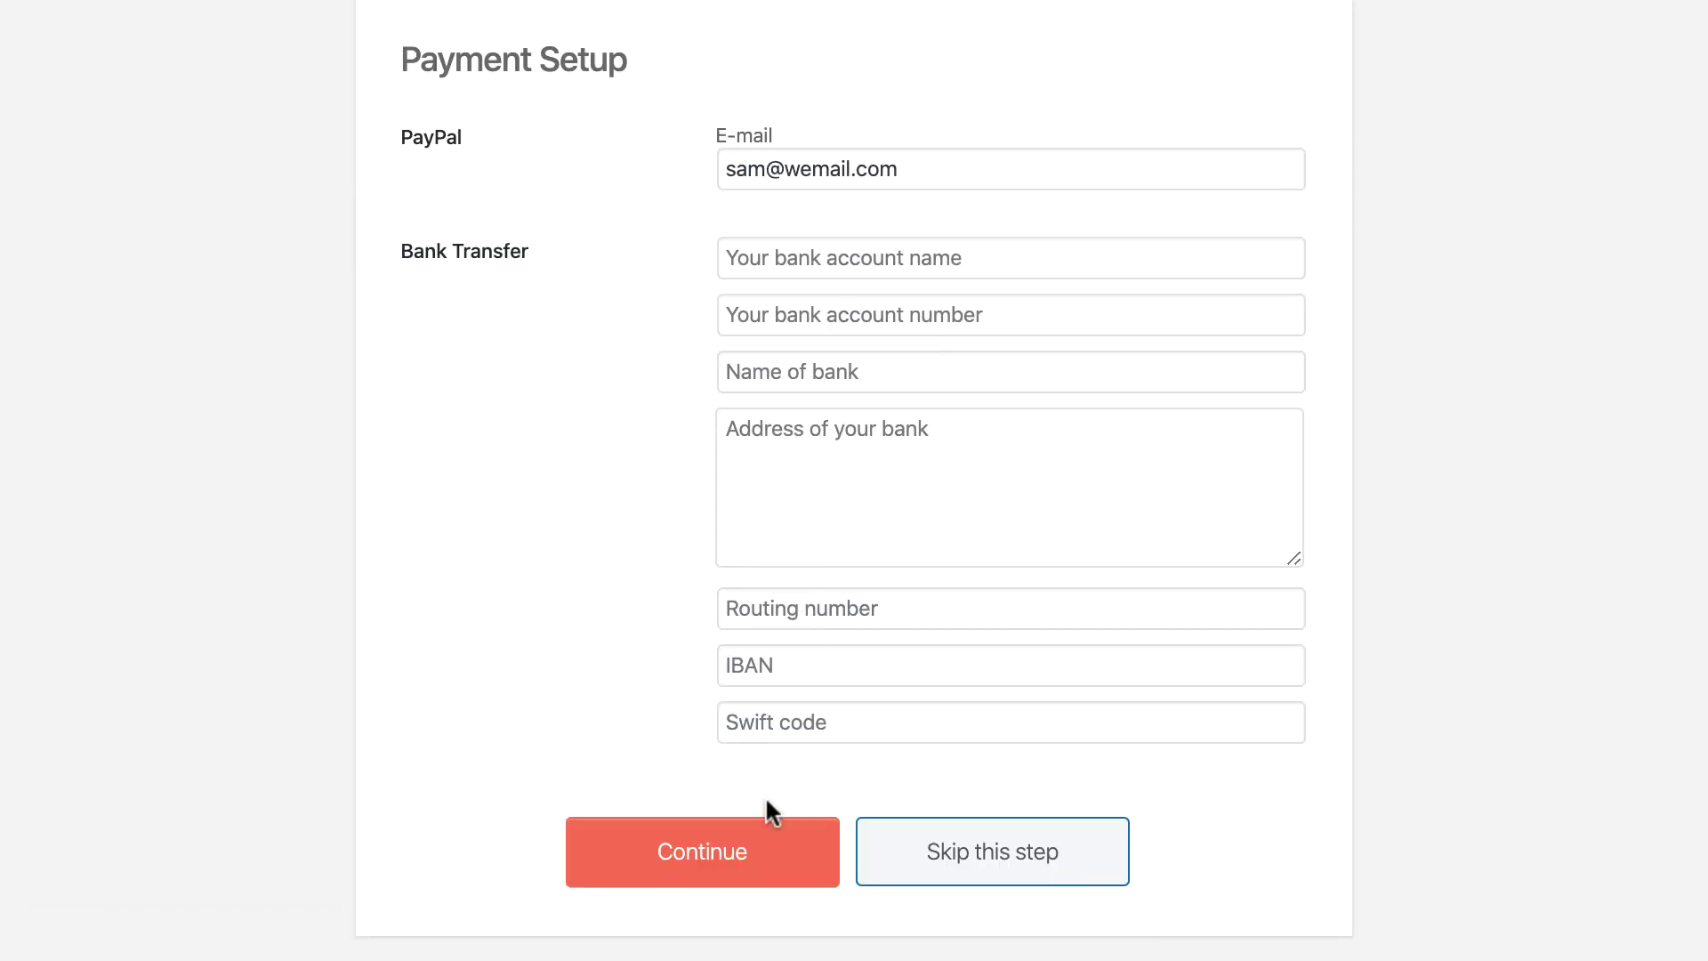
left_click(768, 845)
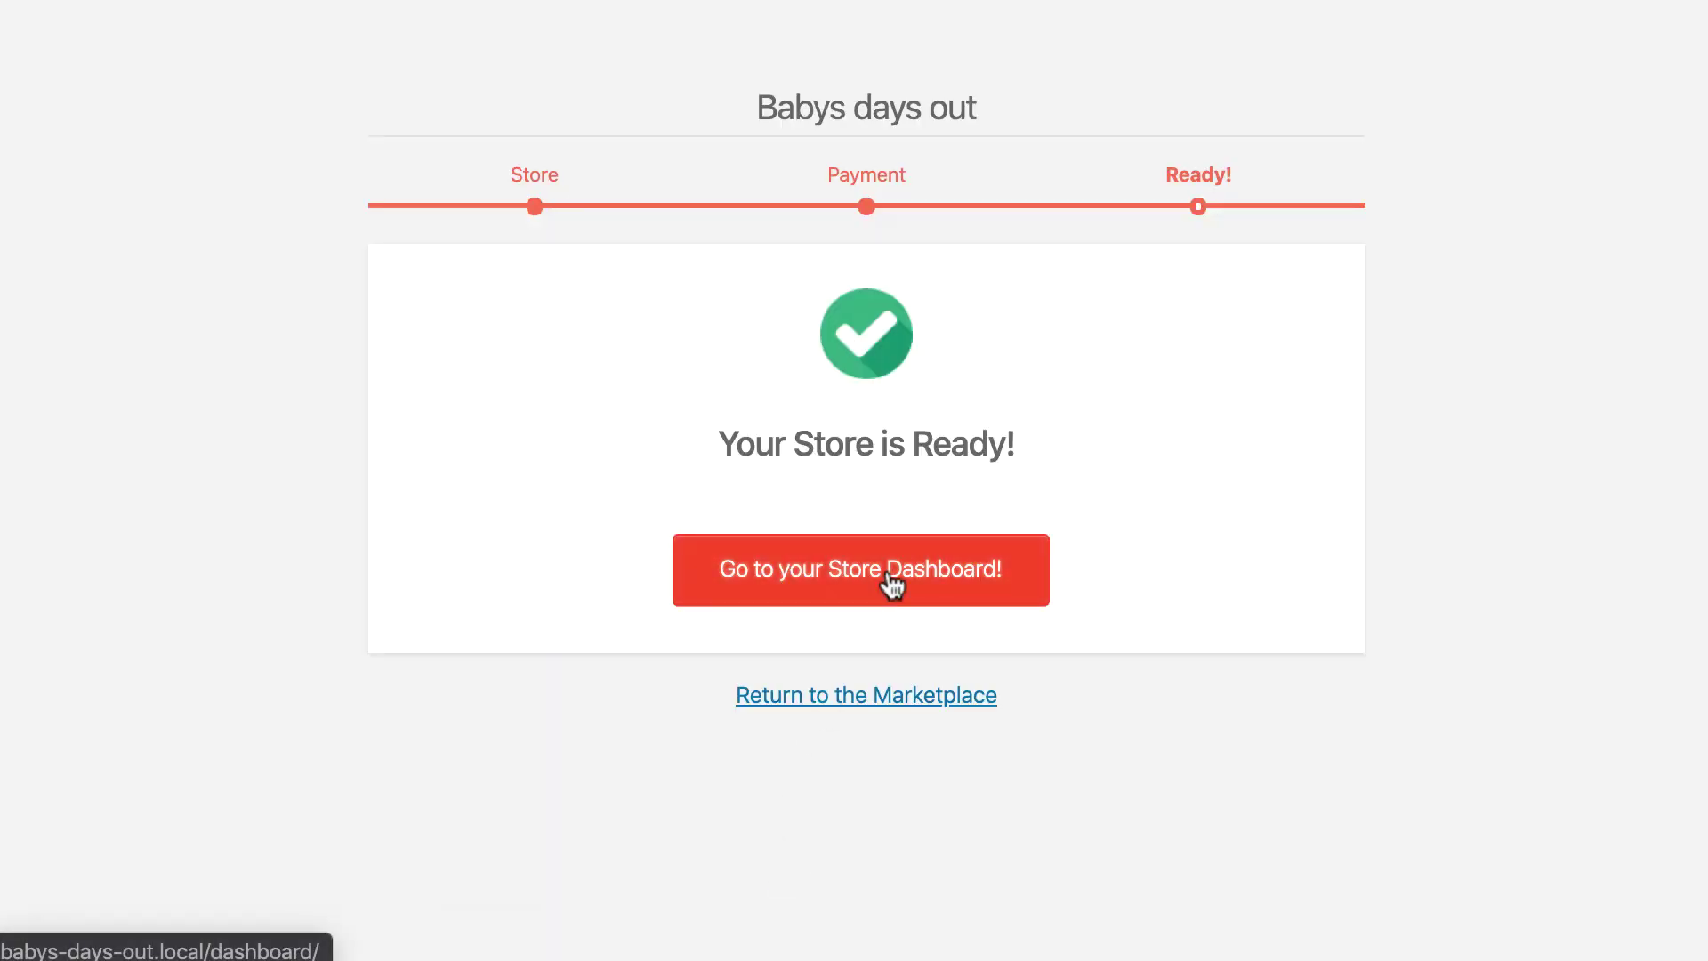
Start a new product from the vendor dashboard with the toy picture as its cover image.
left_click(885, 579)
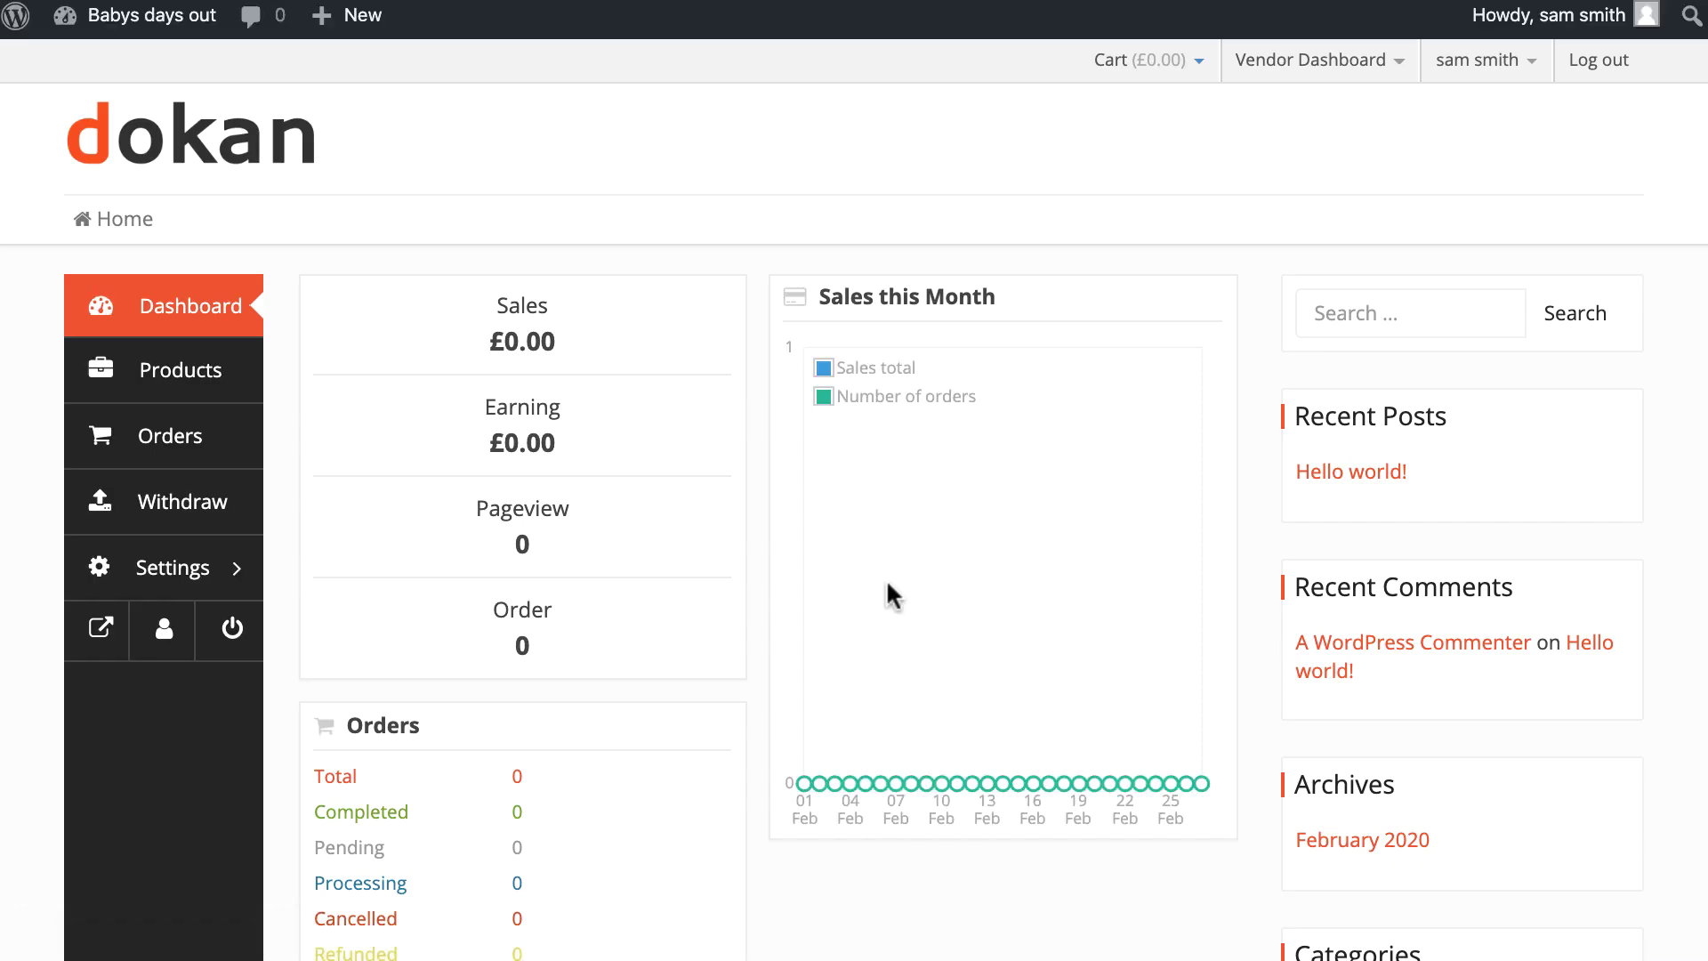
scroll(885, 583, "down", 3)
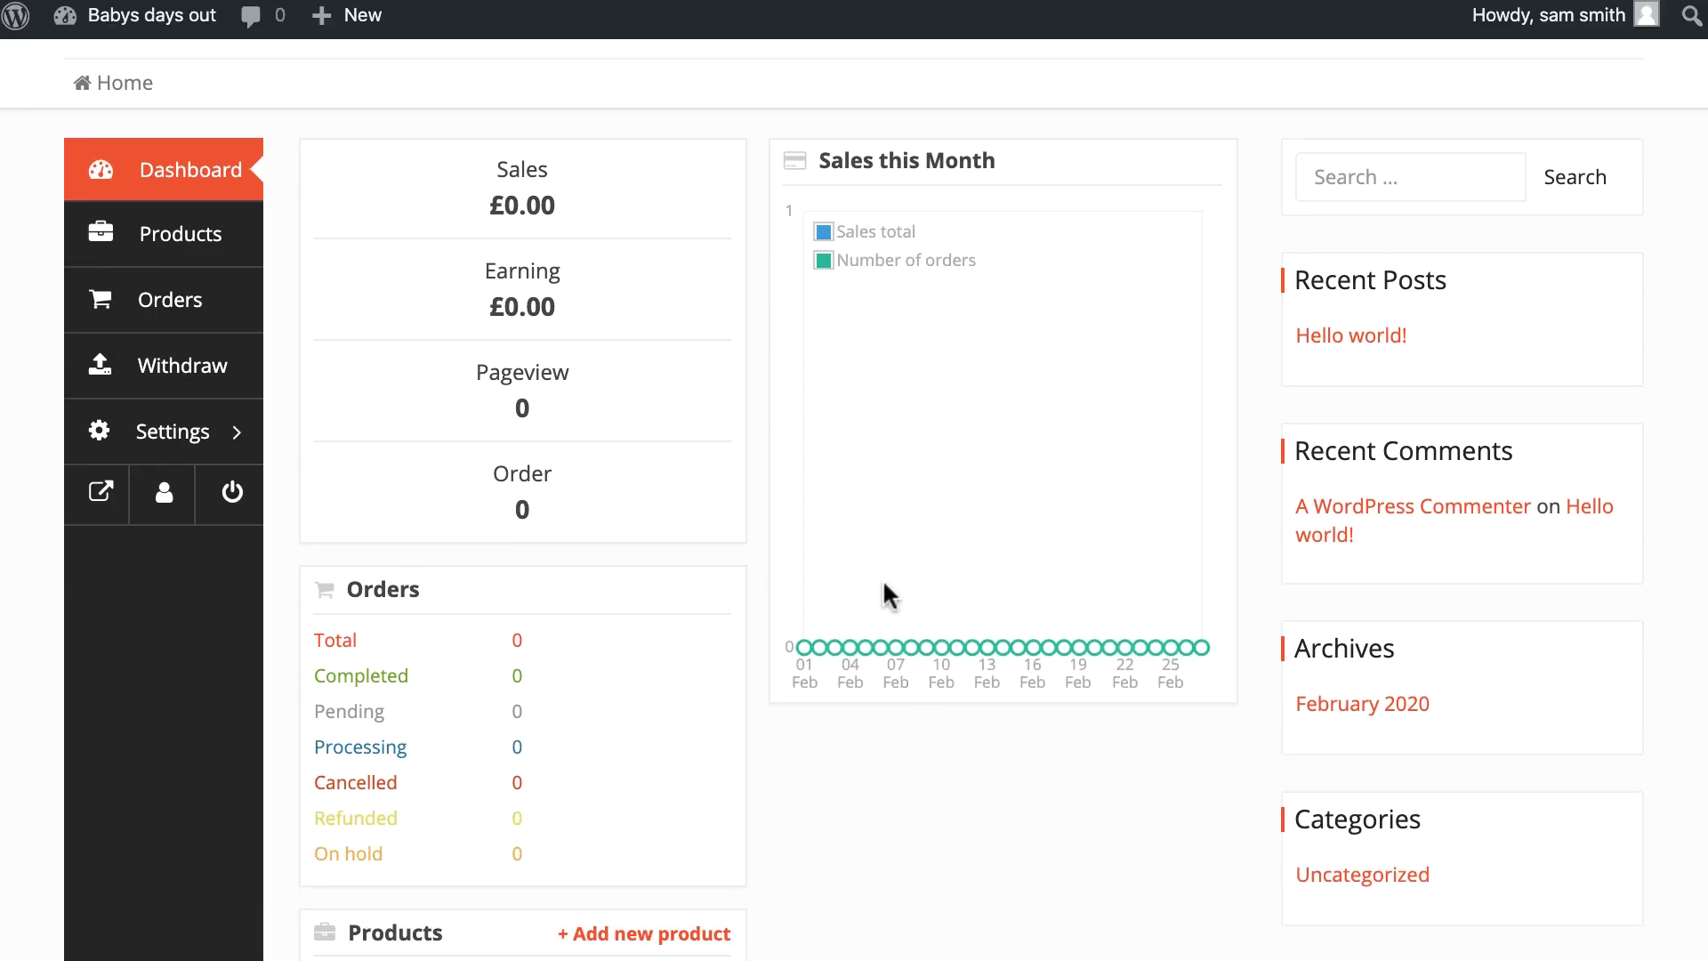
scroll(885, 587, "up", 3)
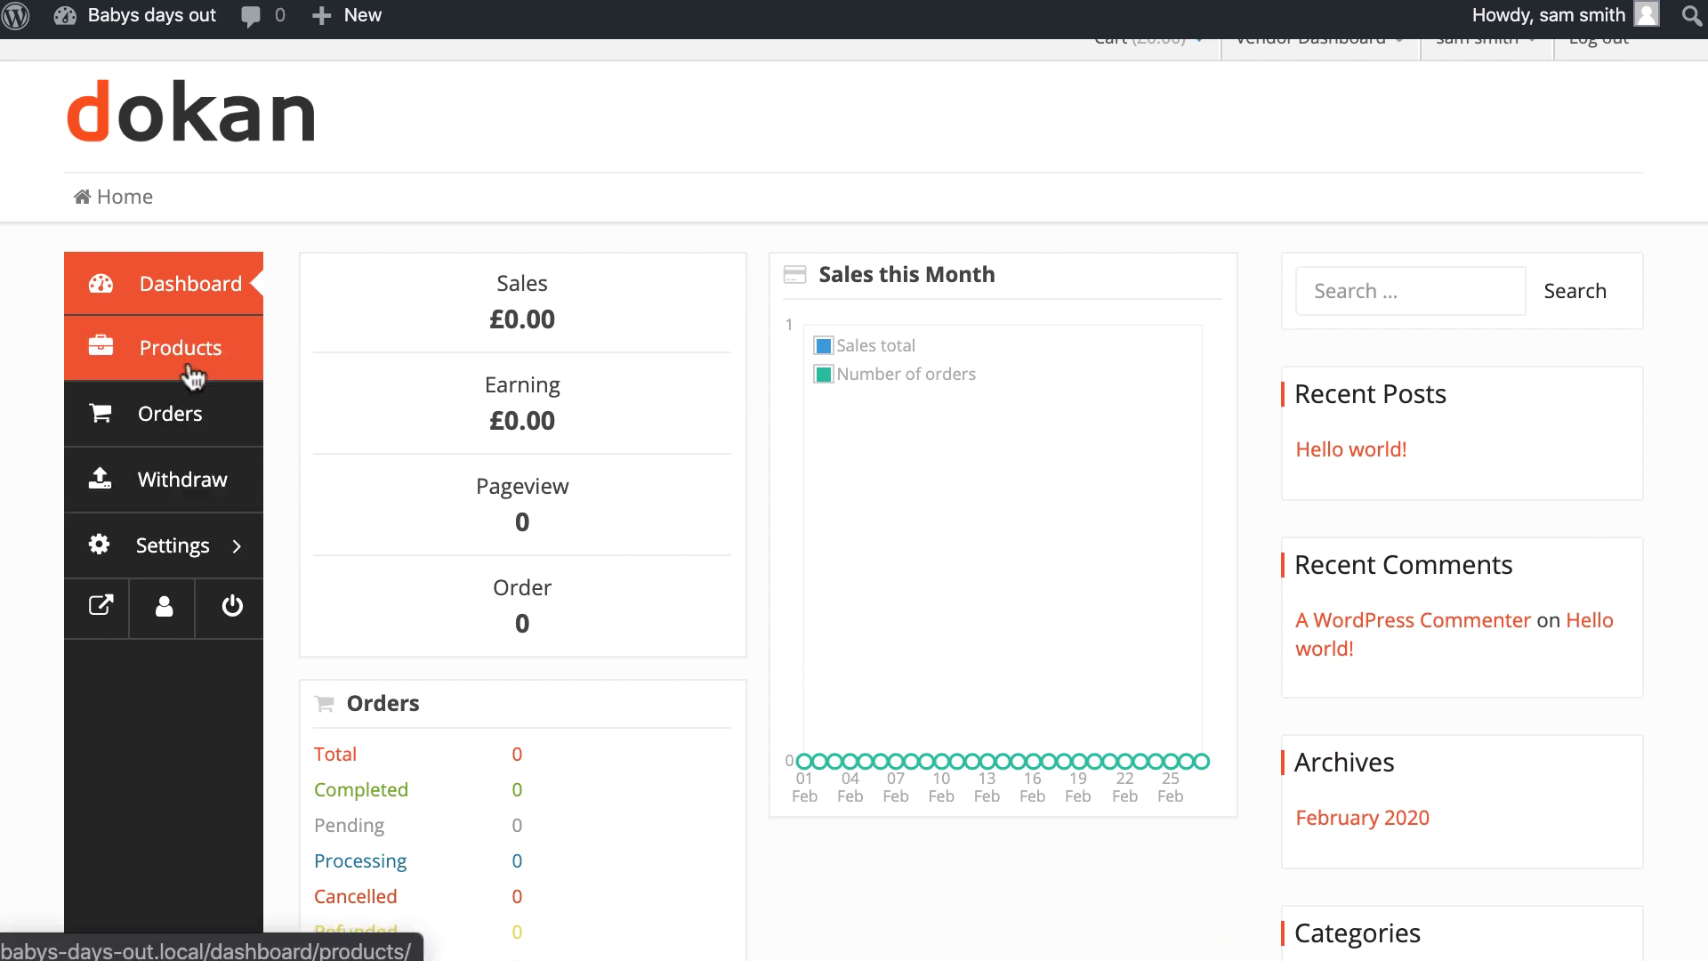
left_click(189, 365)
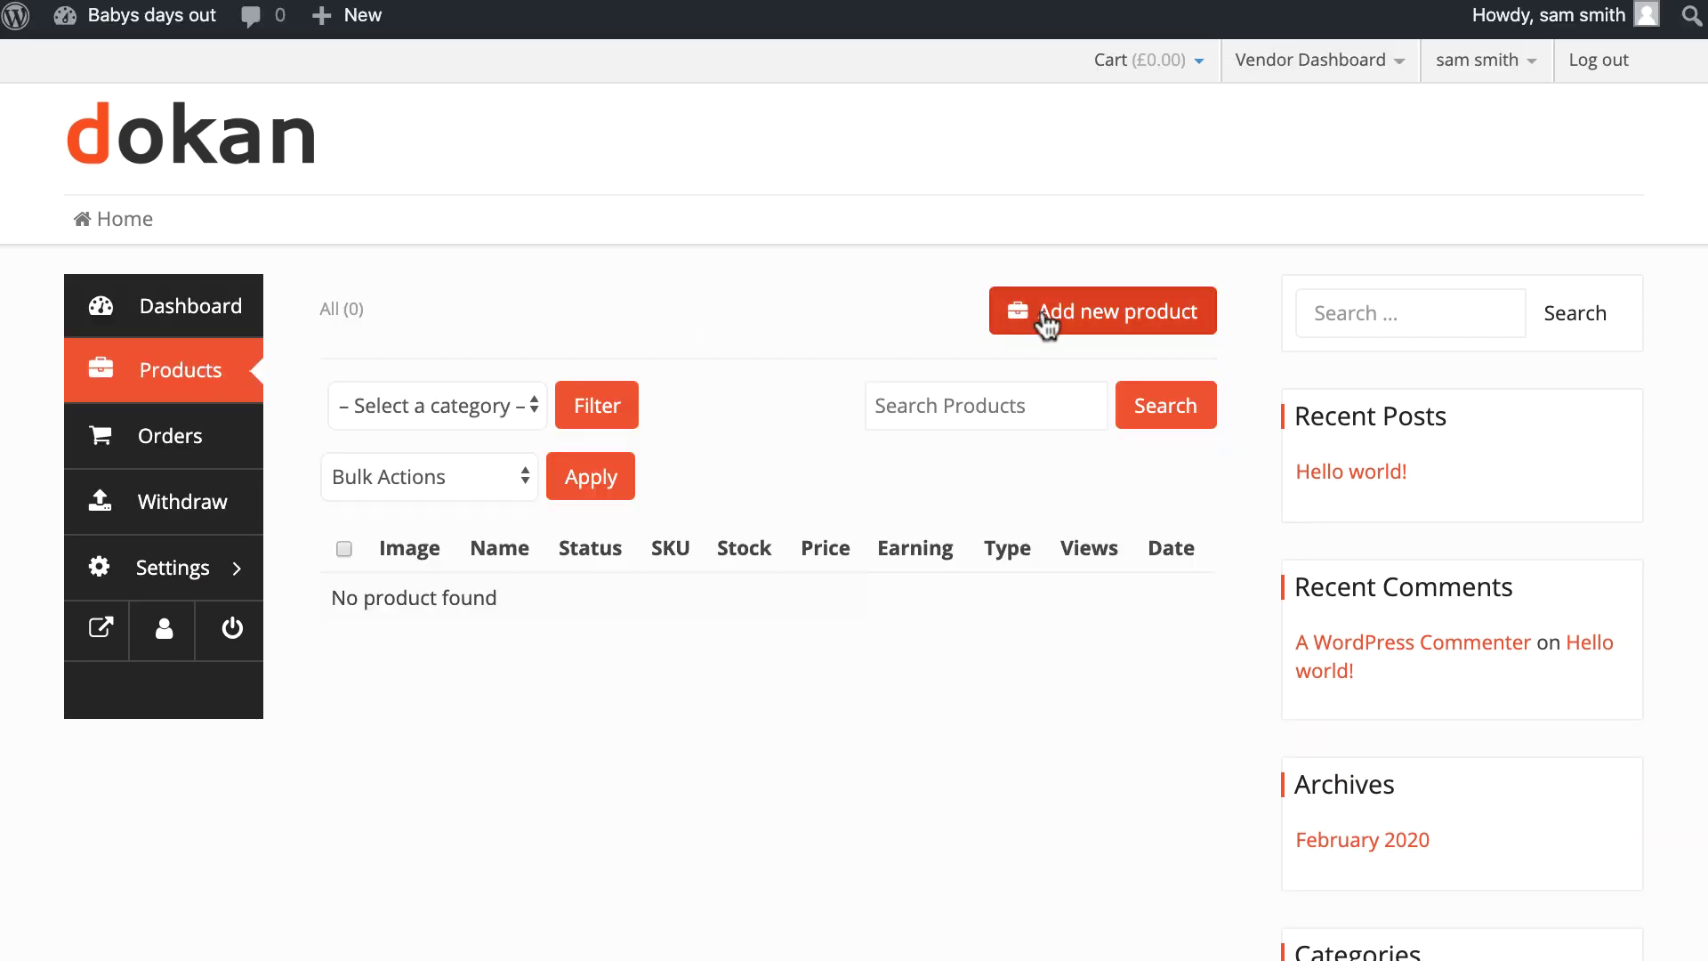
left_click(1042, 317)
left_click(552, 275)
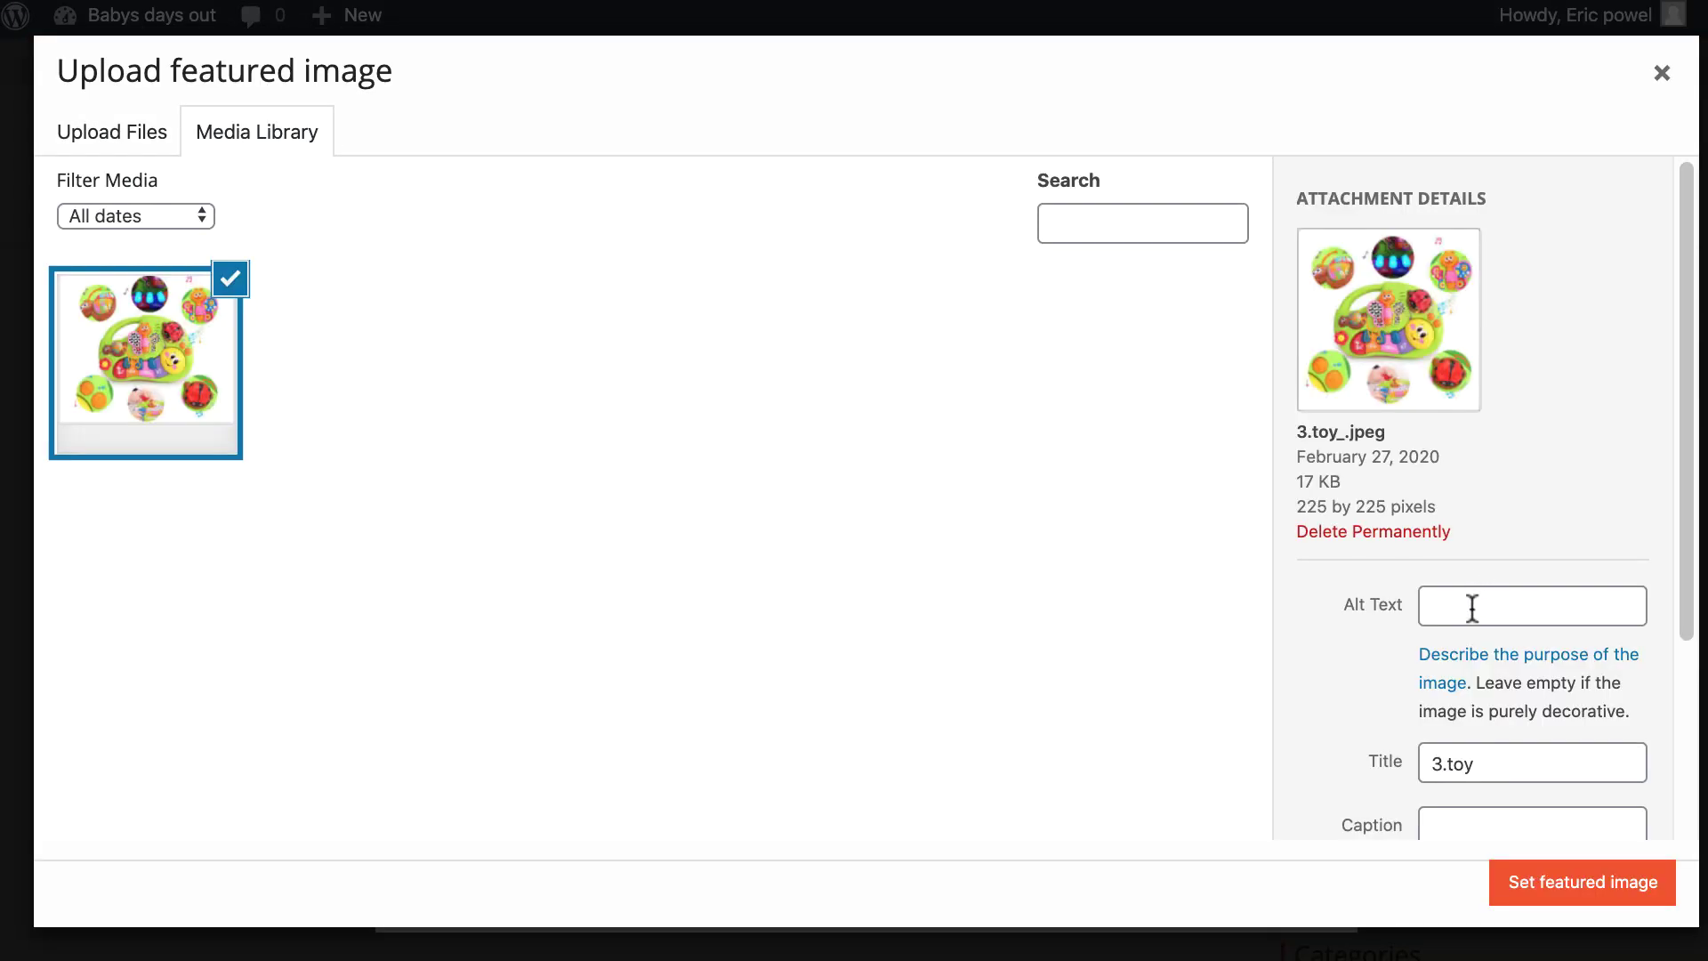
scroll(1512, 709, "down", 2)
left_click(1512, 880)
Name it 'toy set', price 5 discounted to 3.99, category Uncategorized, and create it.
left_click(827, 187)
type("toy set")
left_click(811, 288)
type("5")
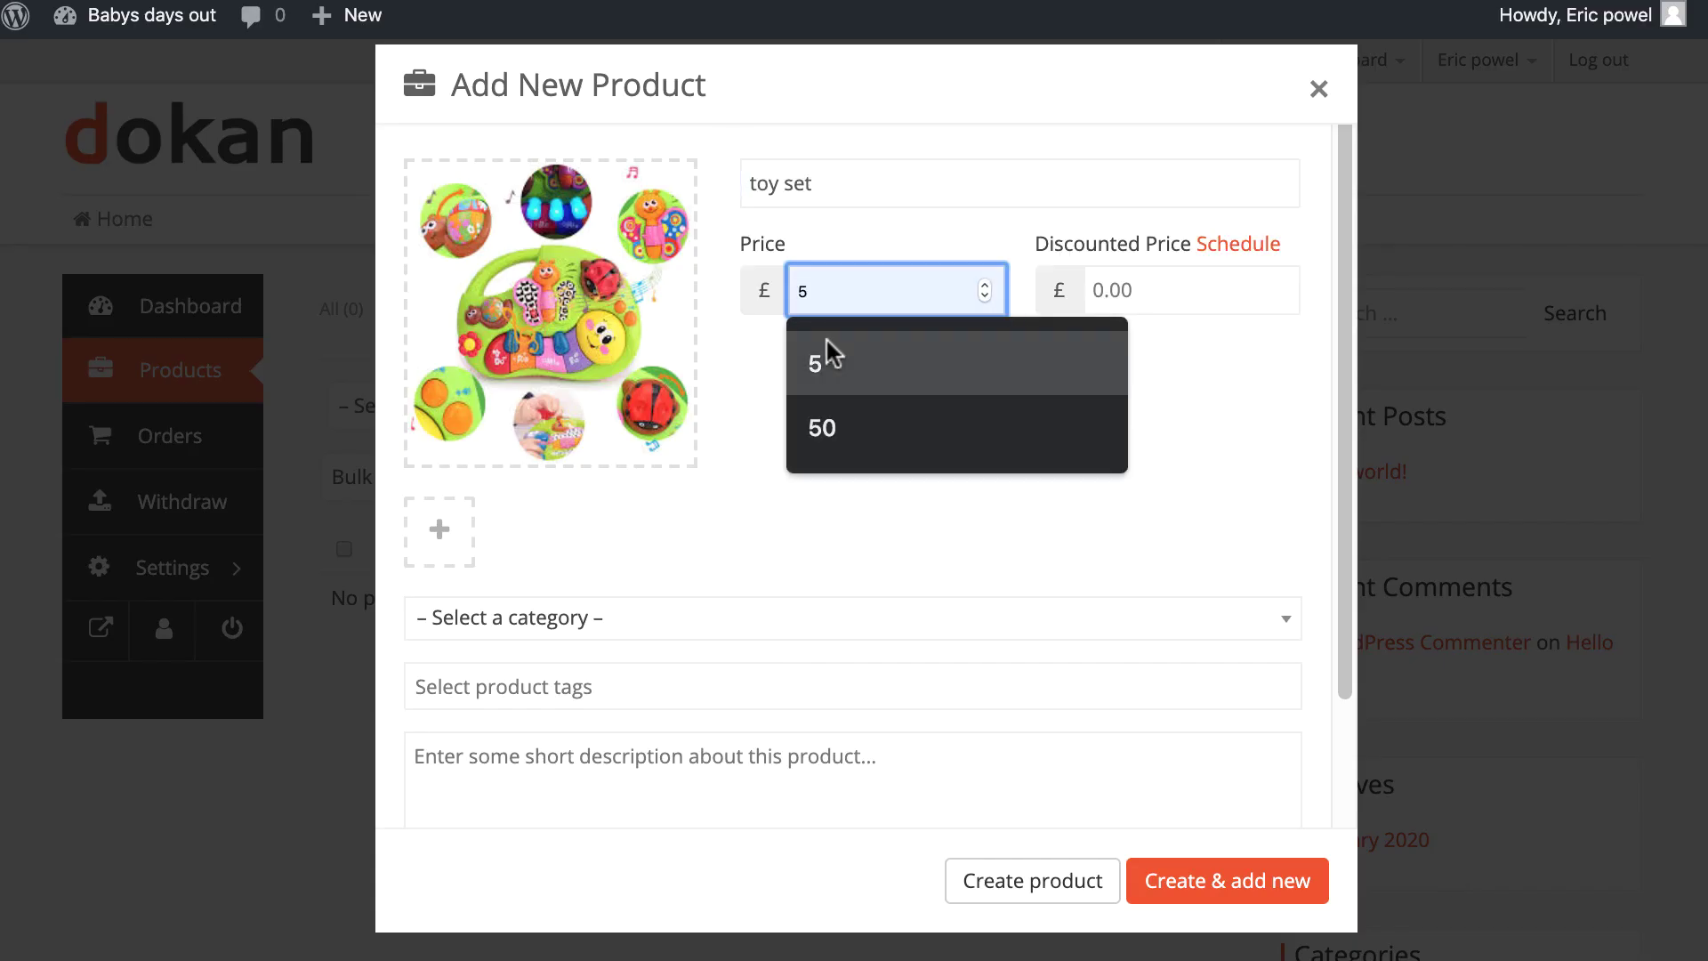
left_click(818, 360)
left_click(1132, 287)
type("3.99")
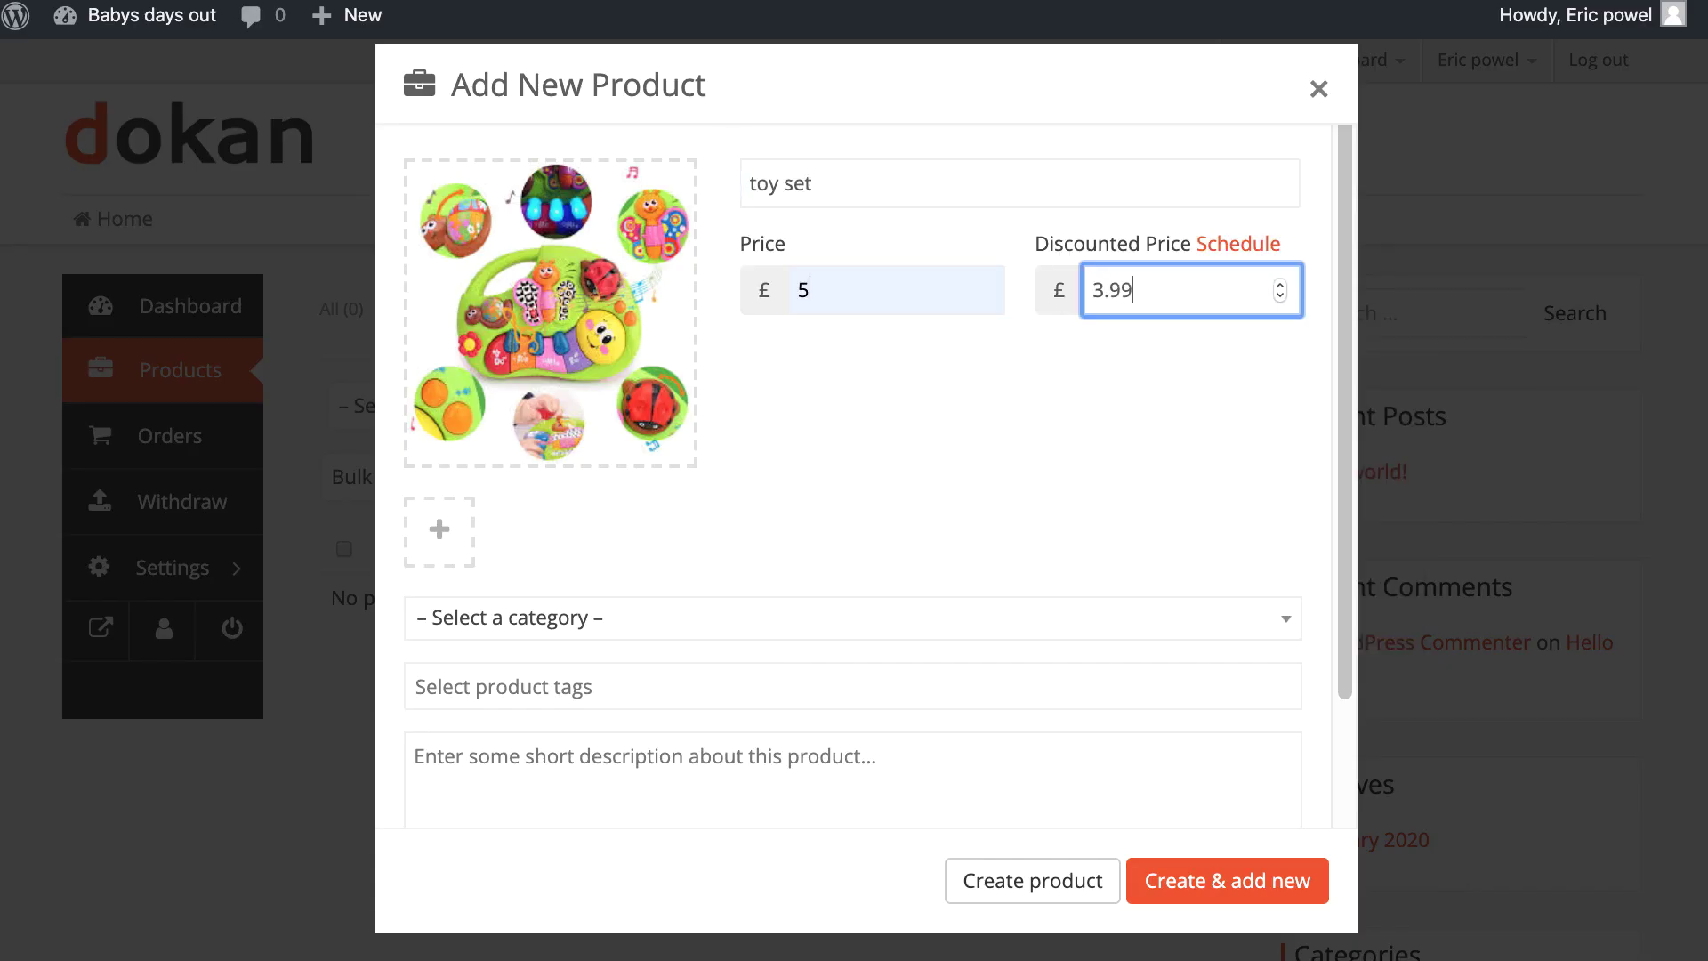
left_click(936, 614)
left_click(599, 762)
left_click(1226, 880)
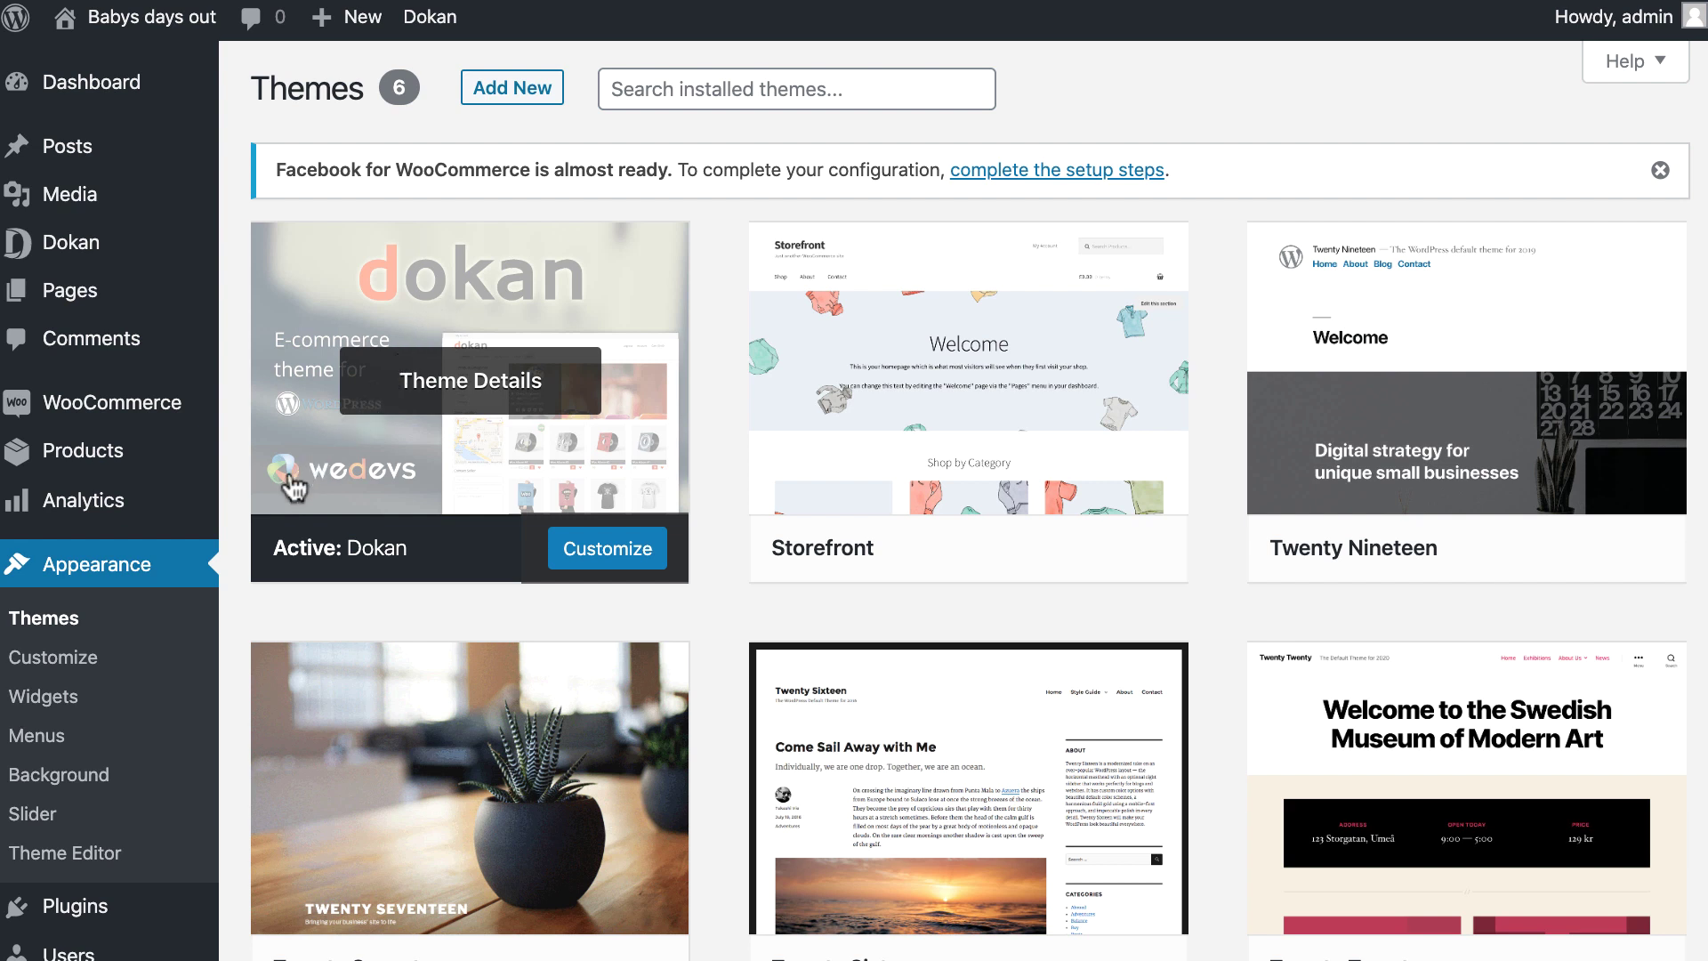
Edit the toy train product and add a new 'stoler' product category.
mouse_move(169, 454)
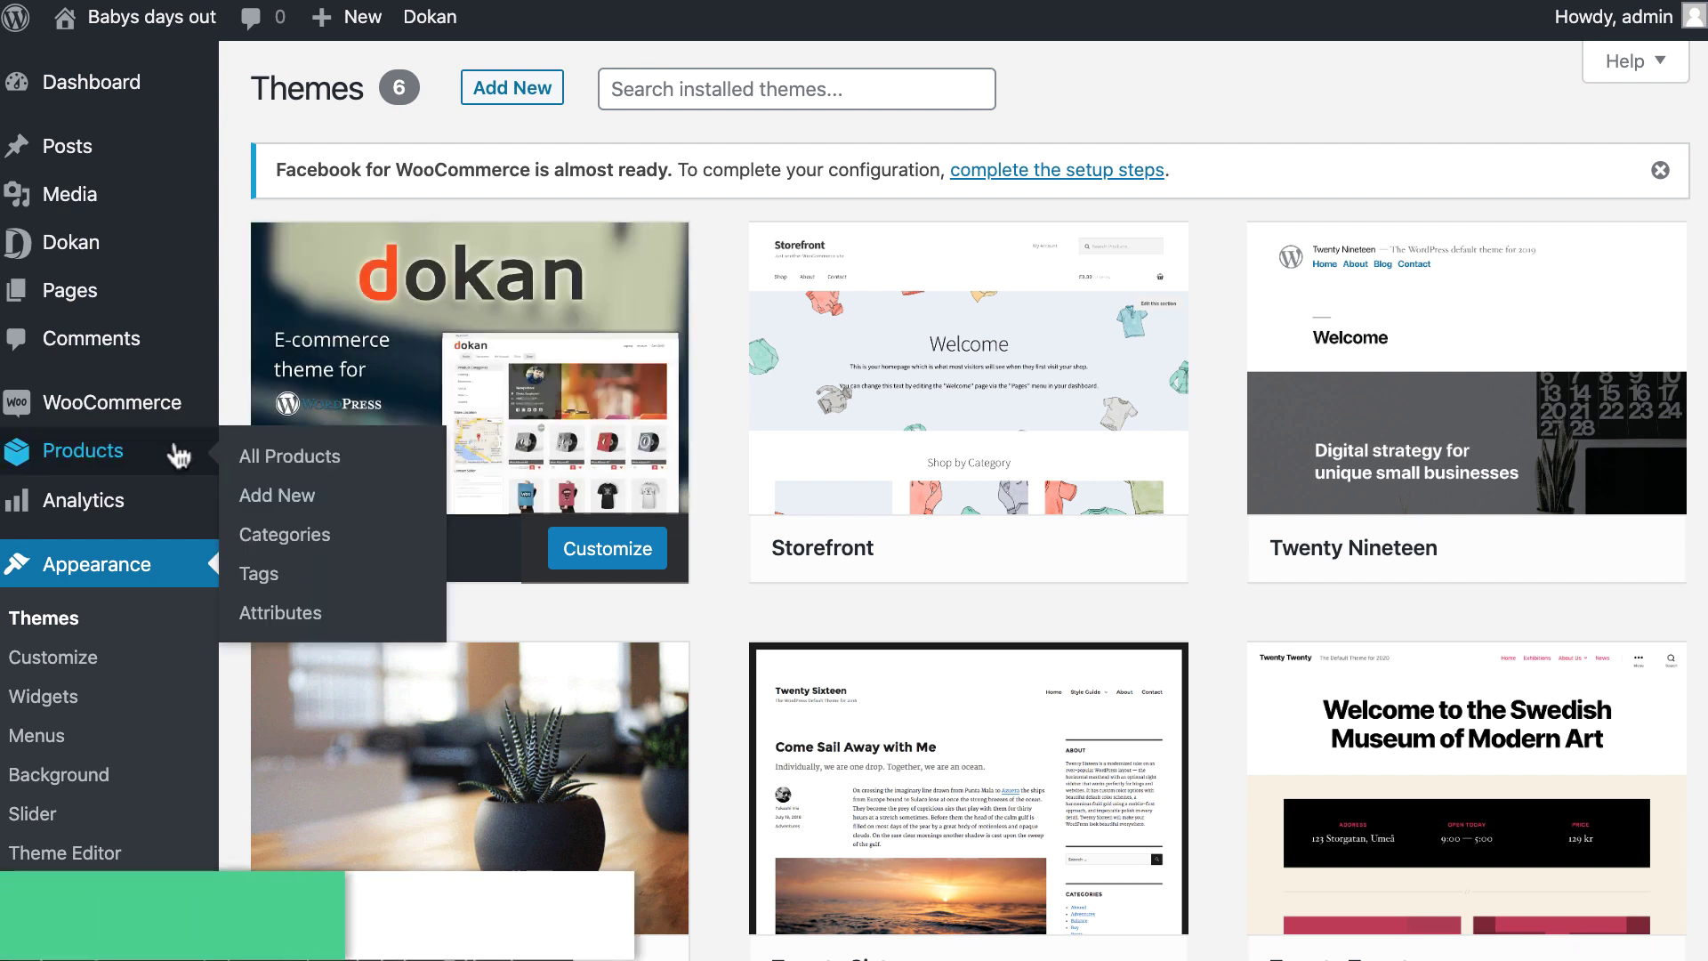
left_click(120, 472)
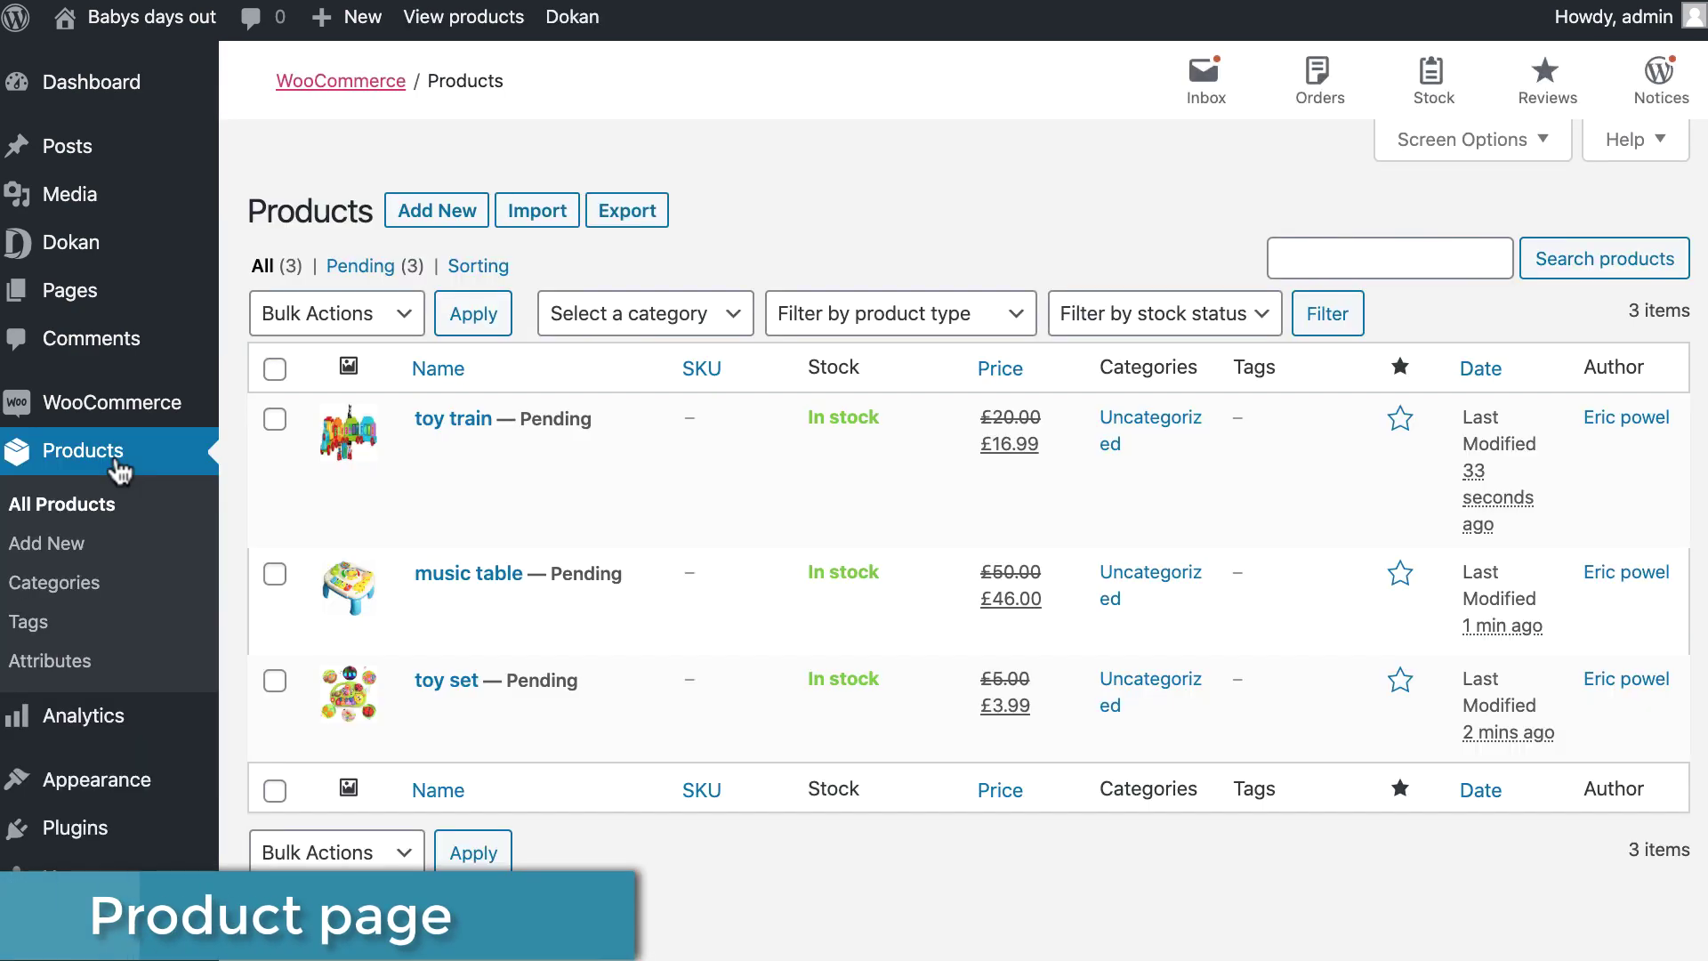
left_click(494, 451)
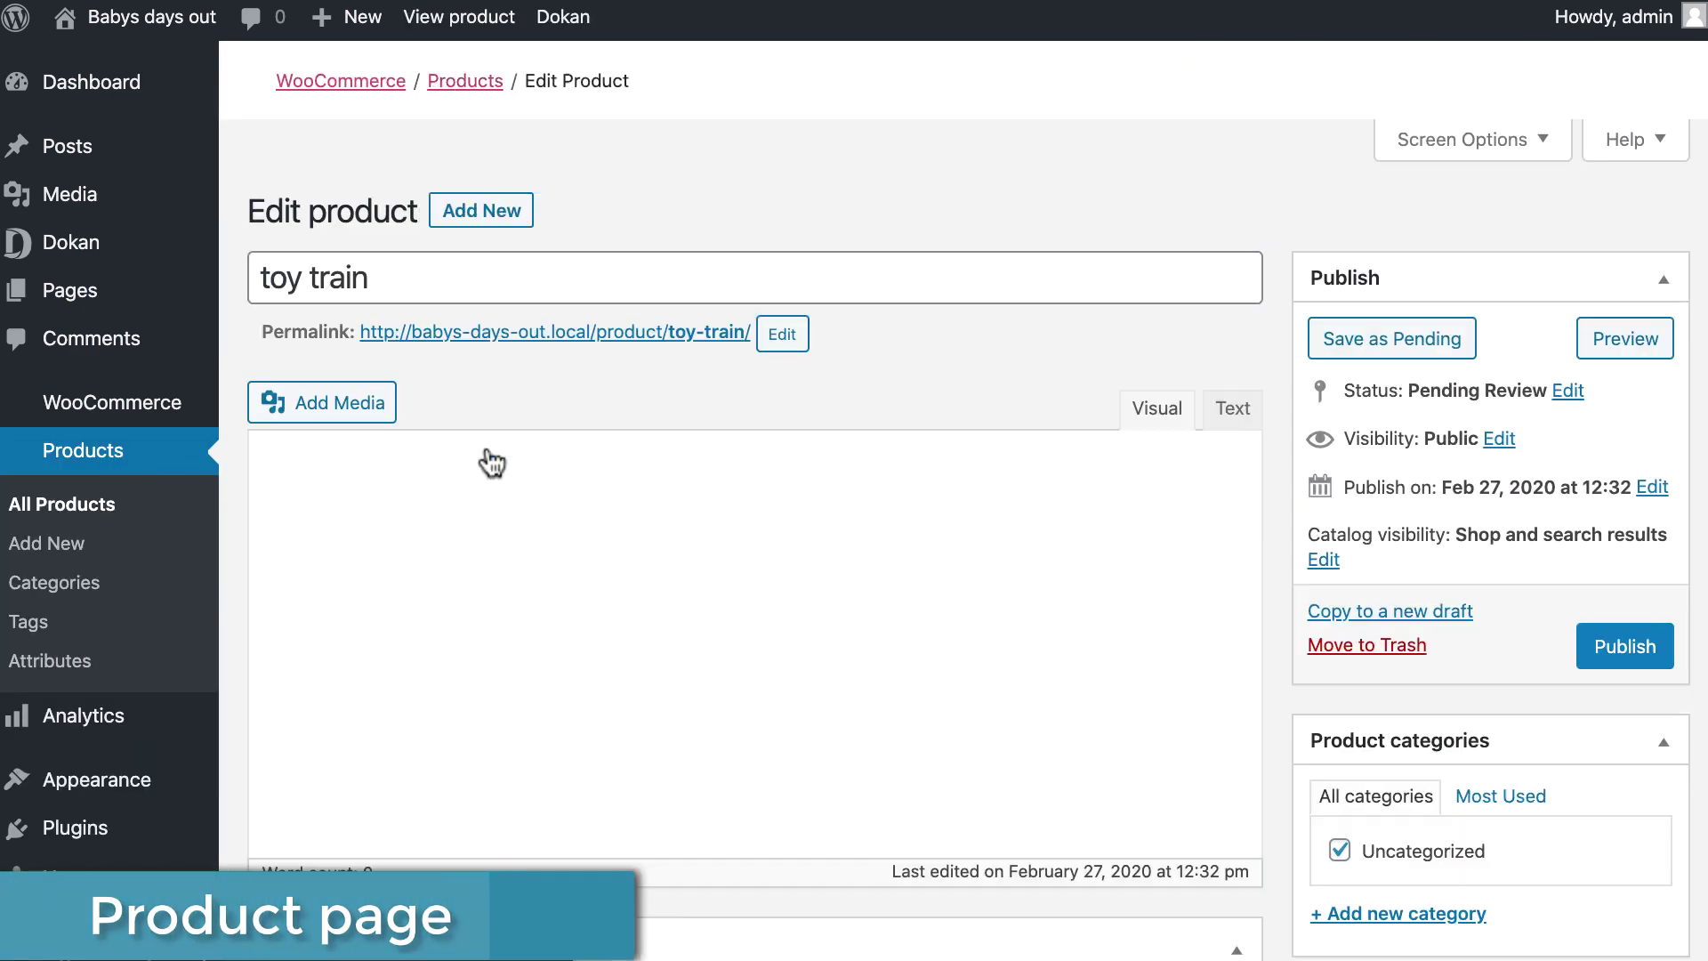
scroll(1414, 812, "down", 2)
left_click(1414, 813)
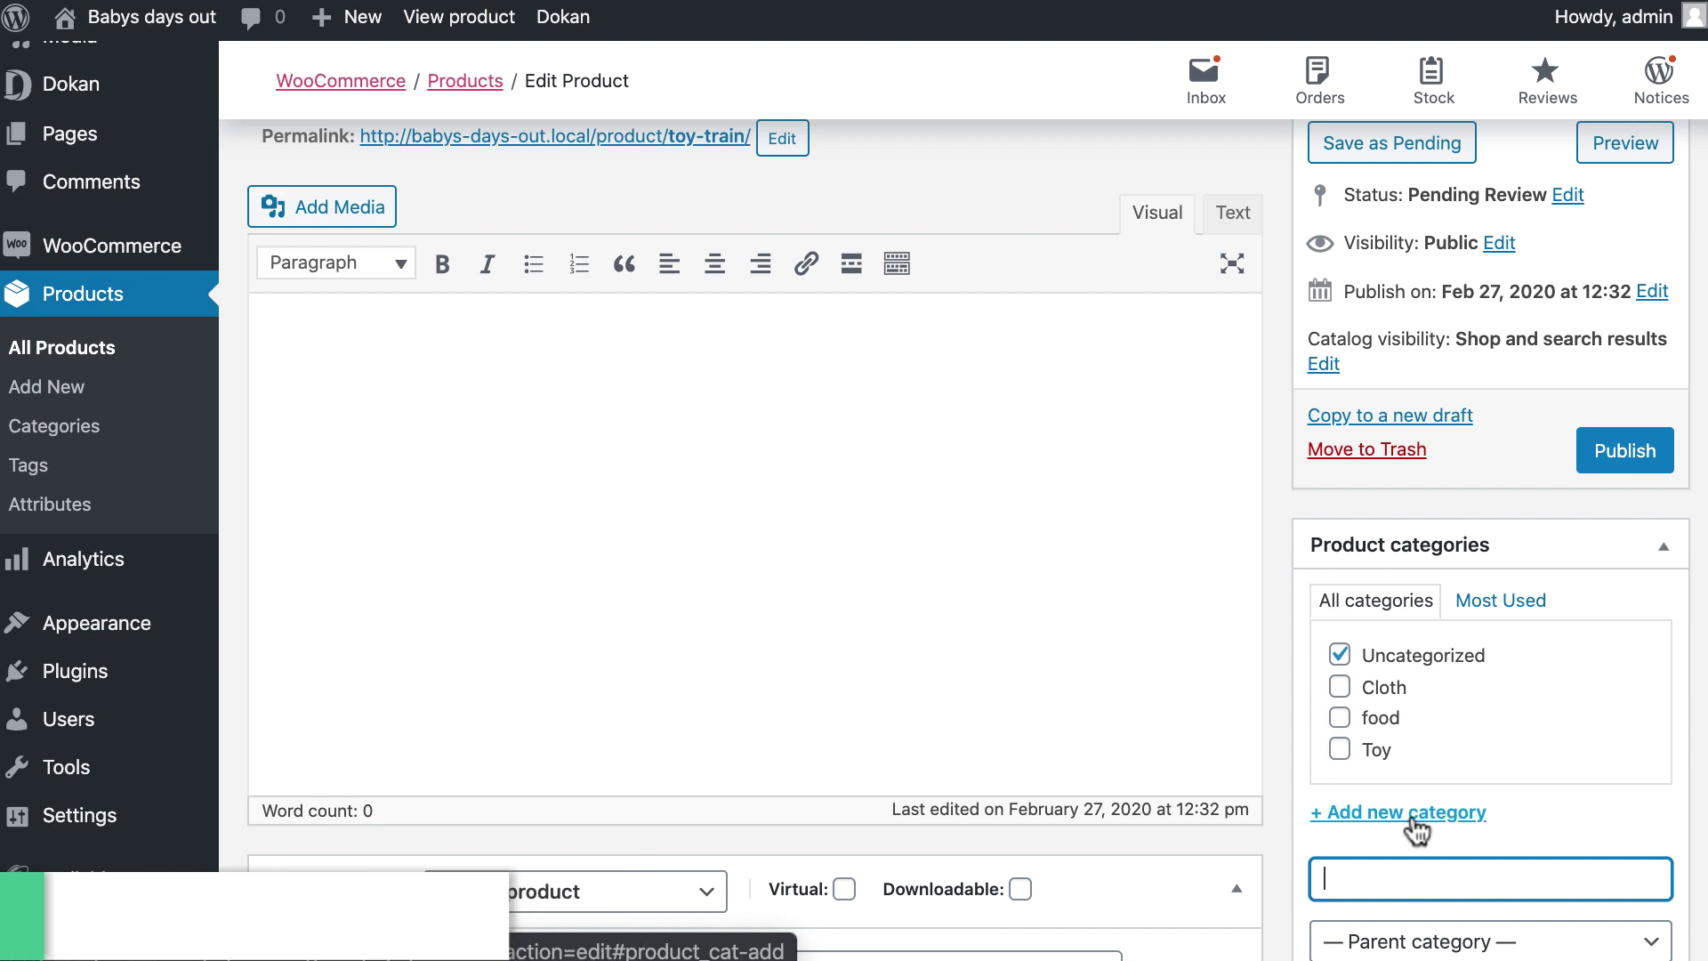
type("stoler")
key("Return")
File the toy train under Toy and publish it.
left_click(1340, 674)
scroll(1557, 402, "down", 3)
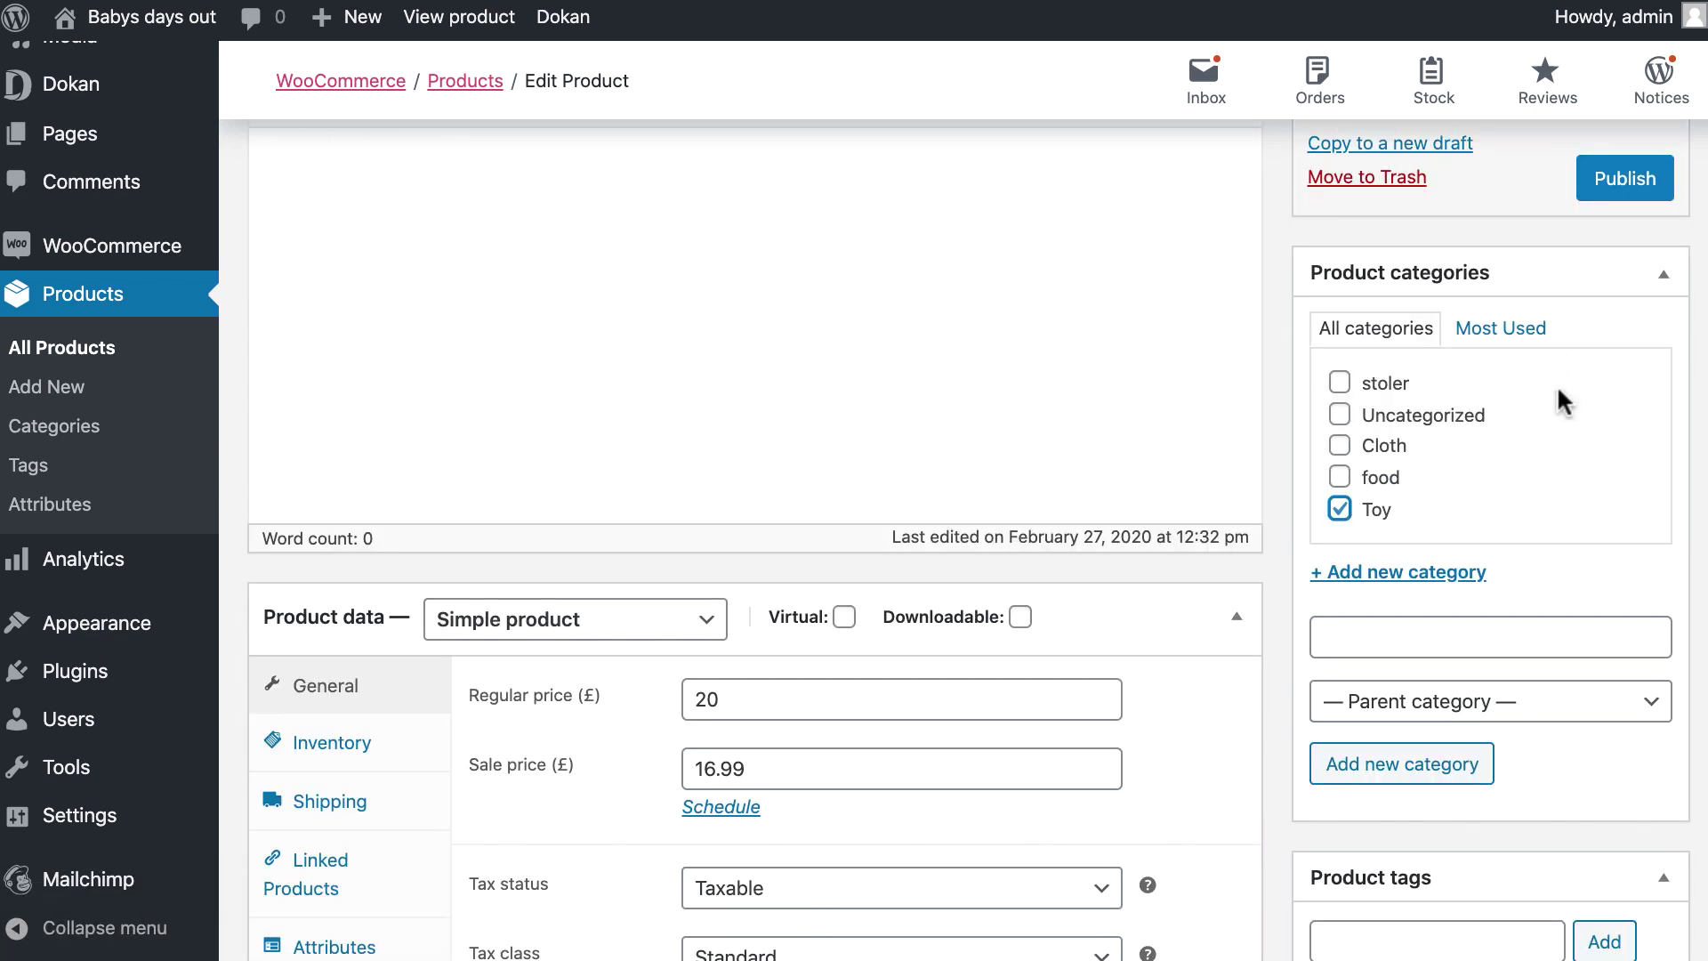
left_click(1624, 182)
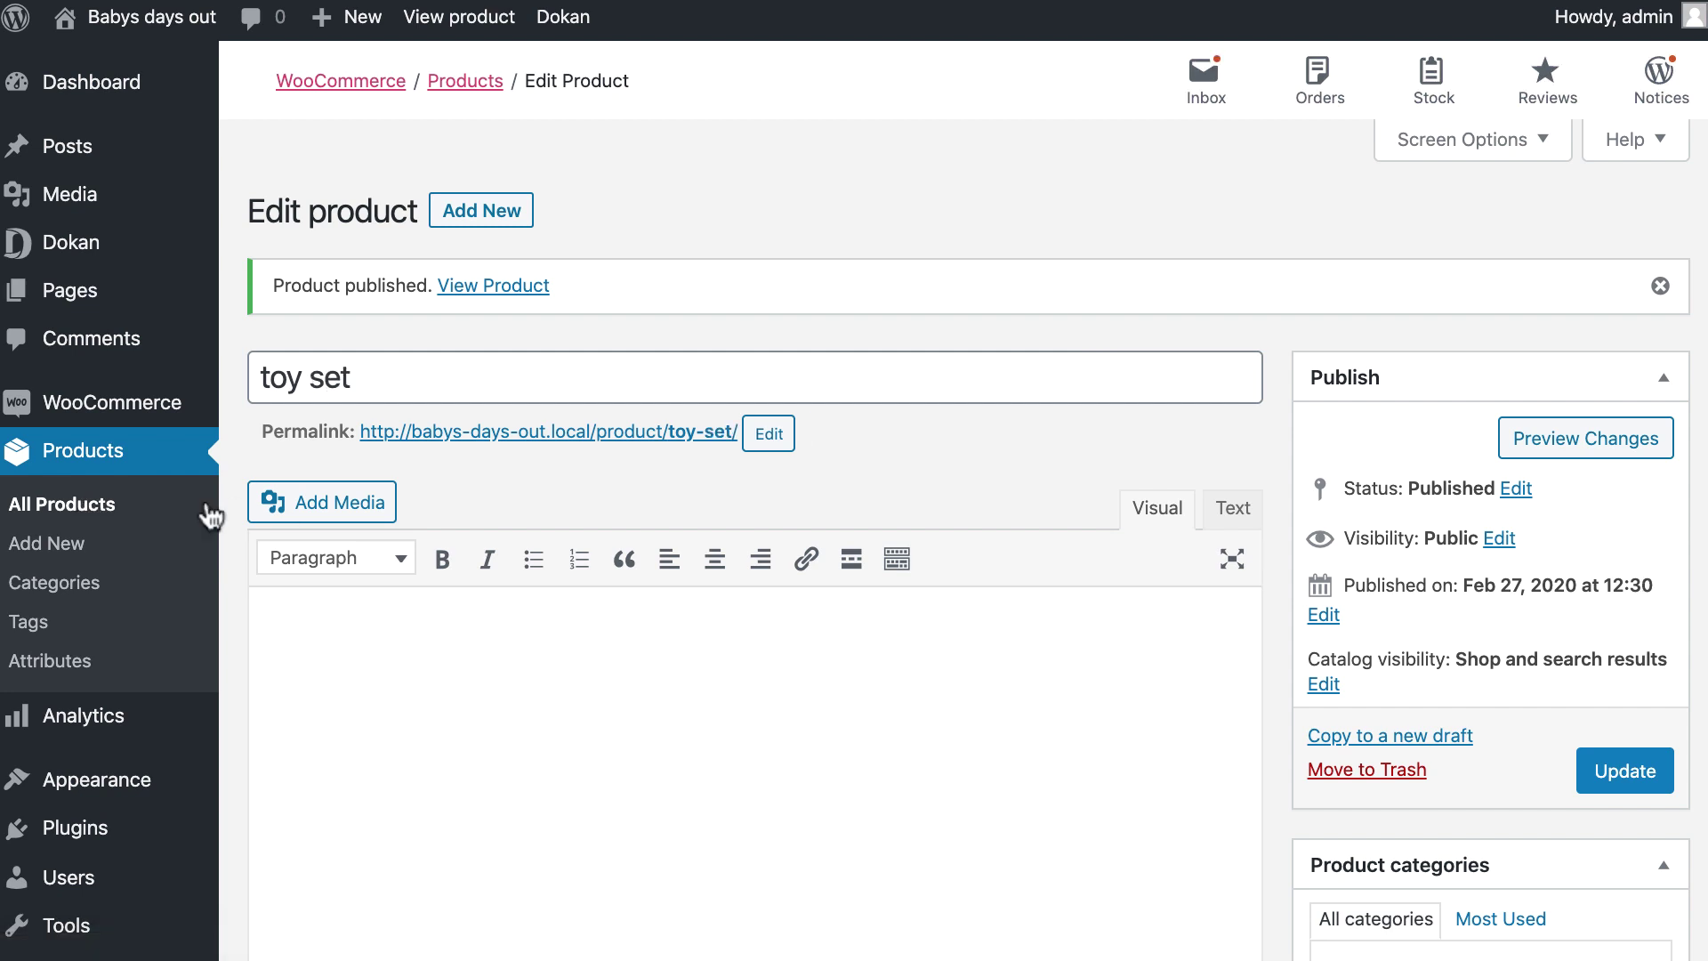
scroll(160, 464, "down", 1)
Create a new slider under Appearance > Slider and add its first slide.
mouse_move(106, 772)
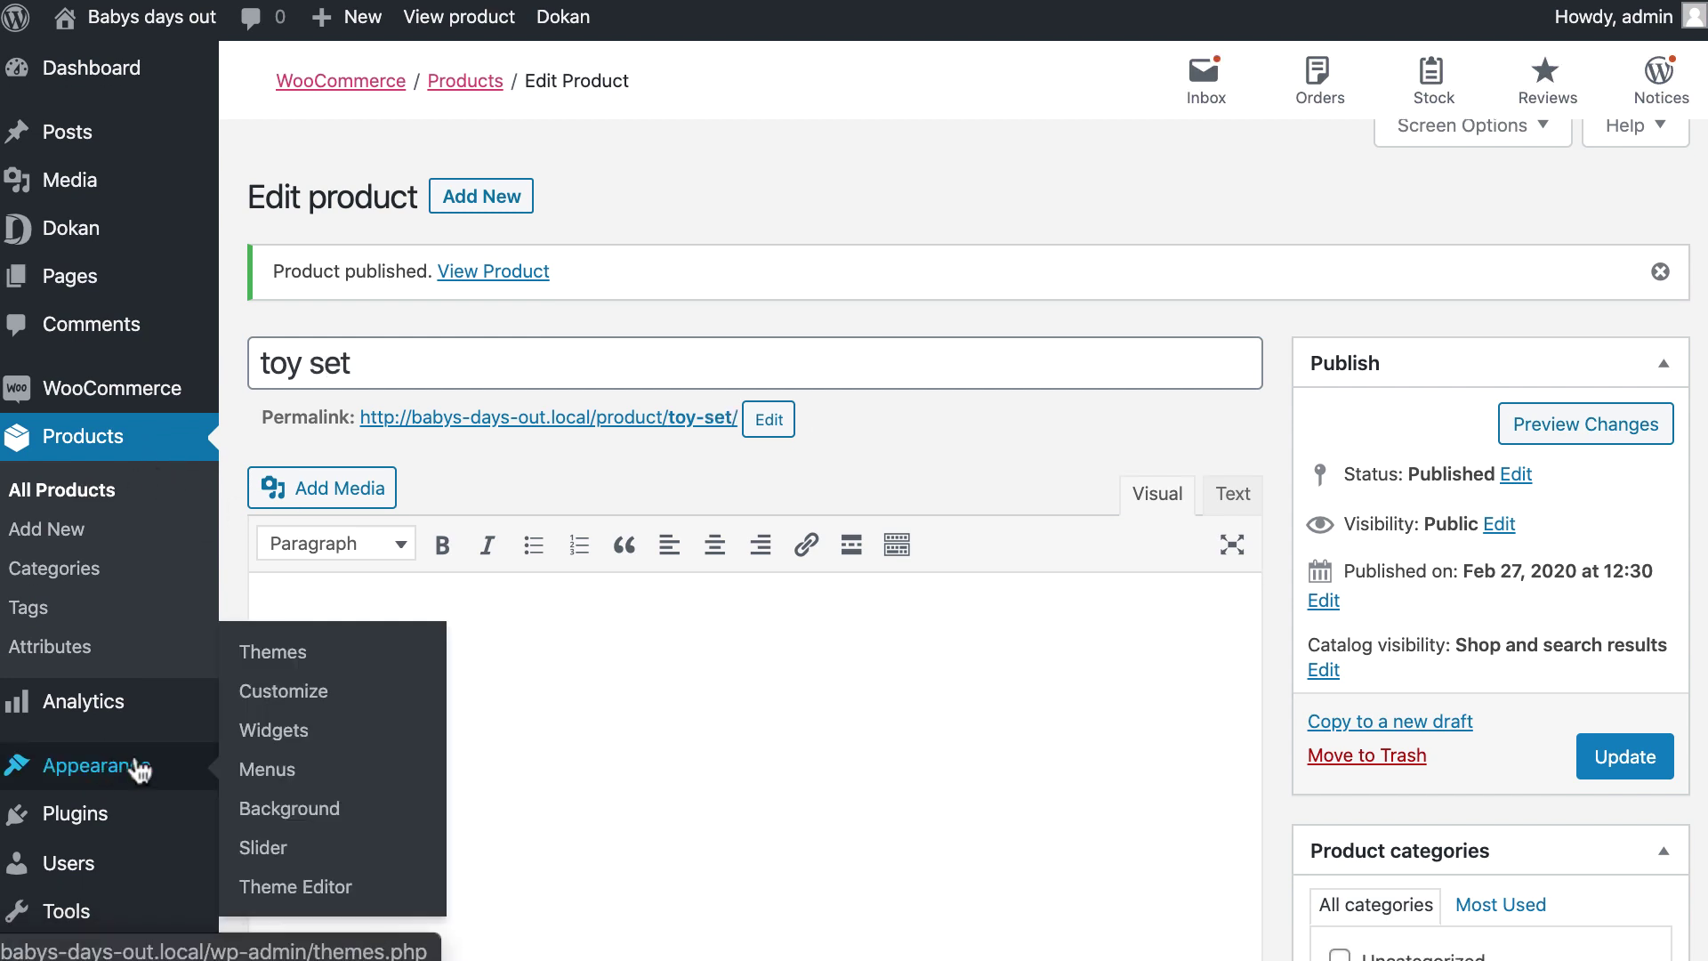
left_click(265, 847)
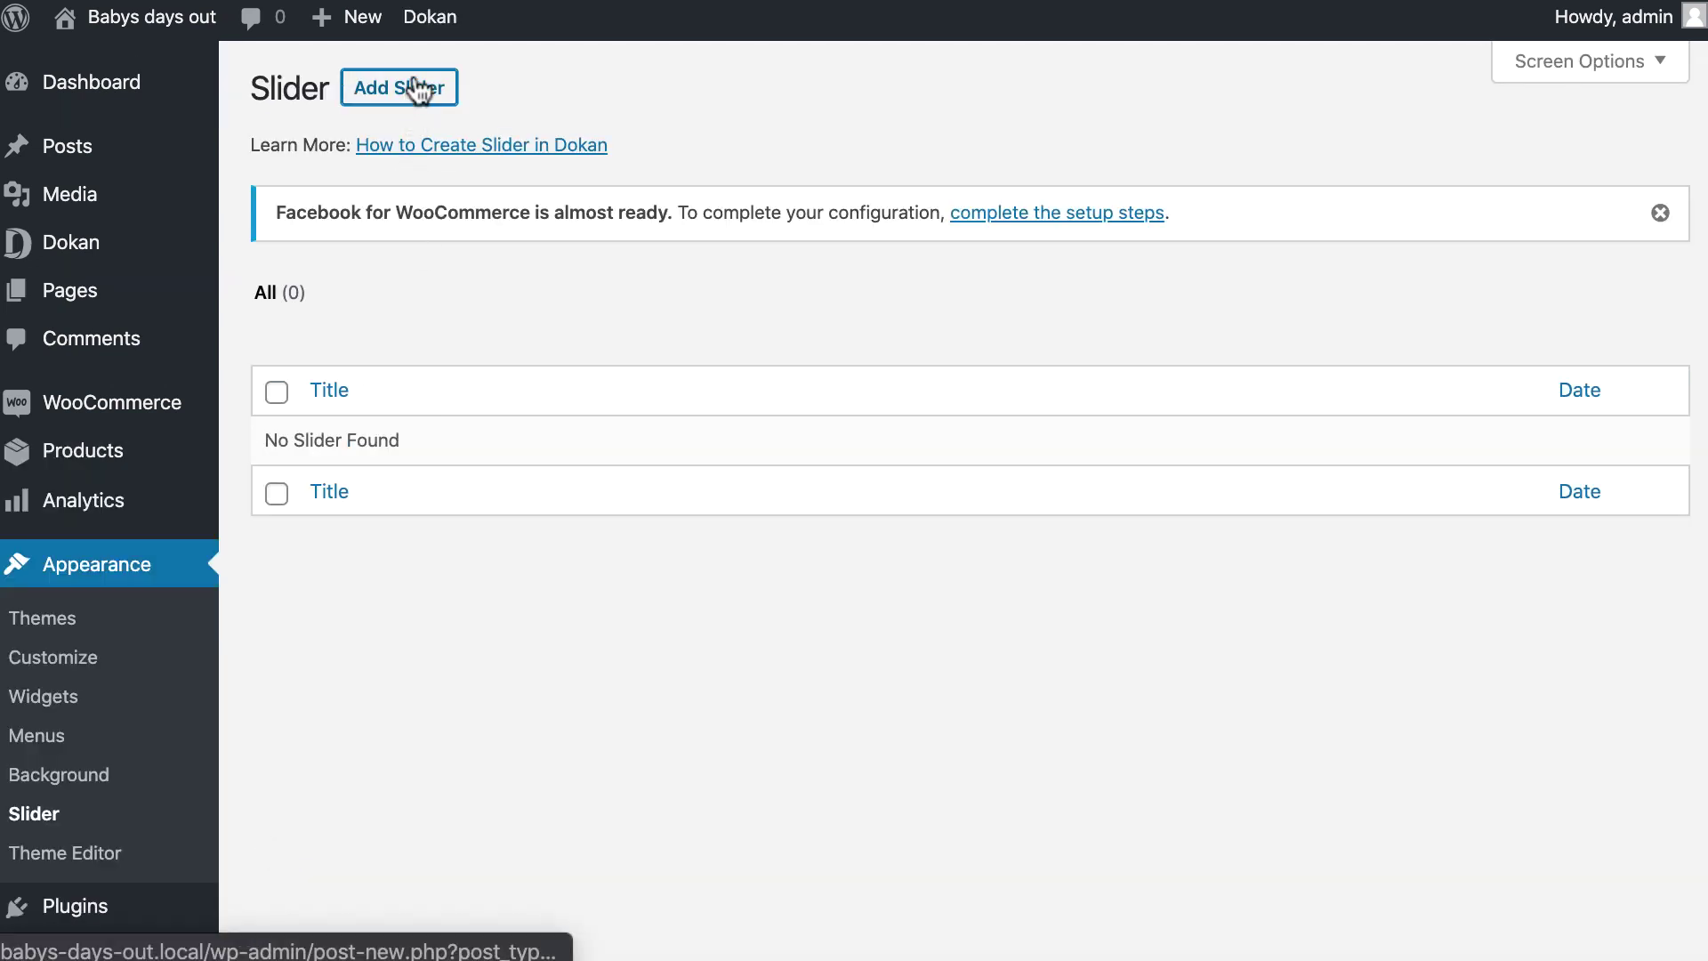
left_click(412, 88)
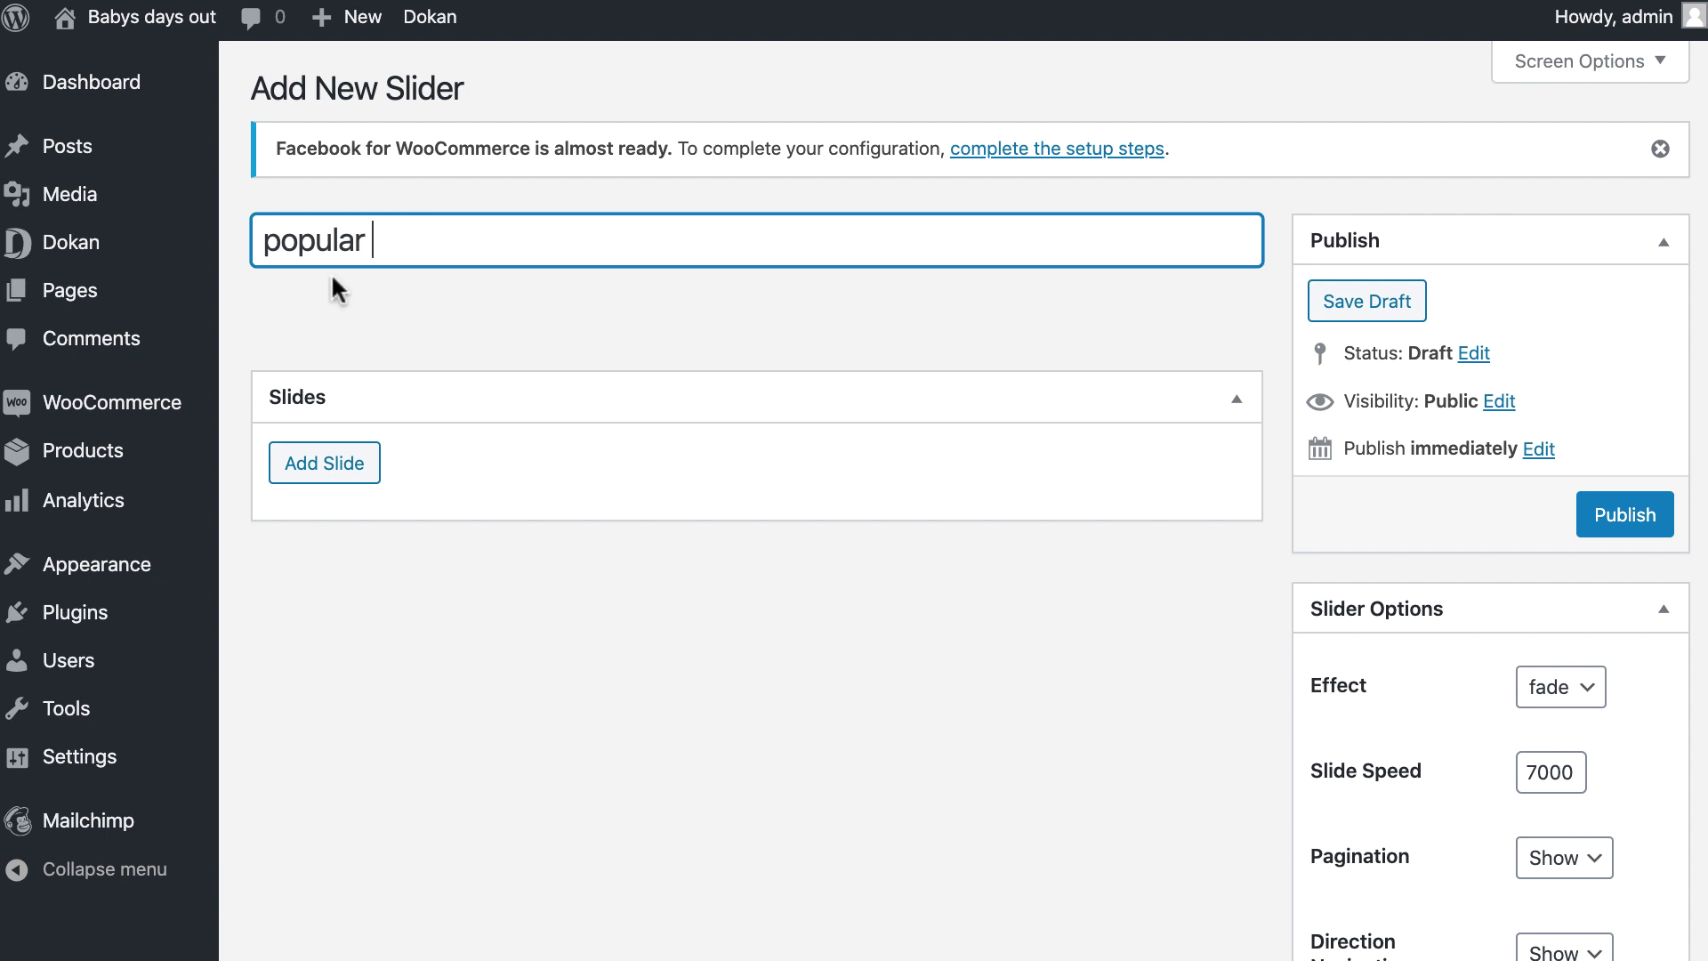
left_click(314, 483)
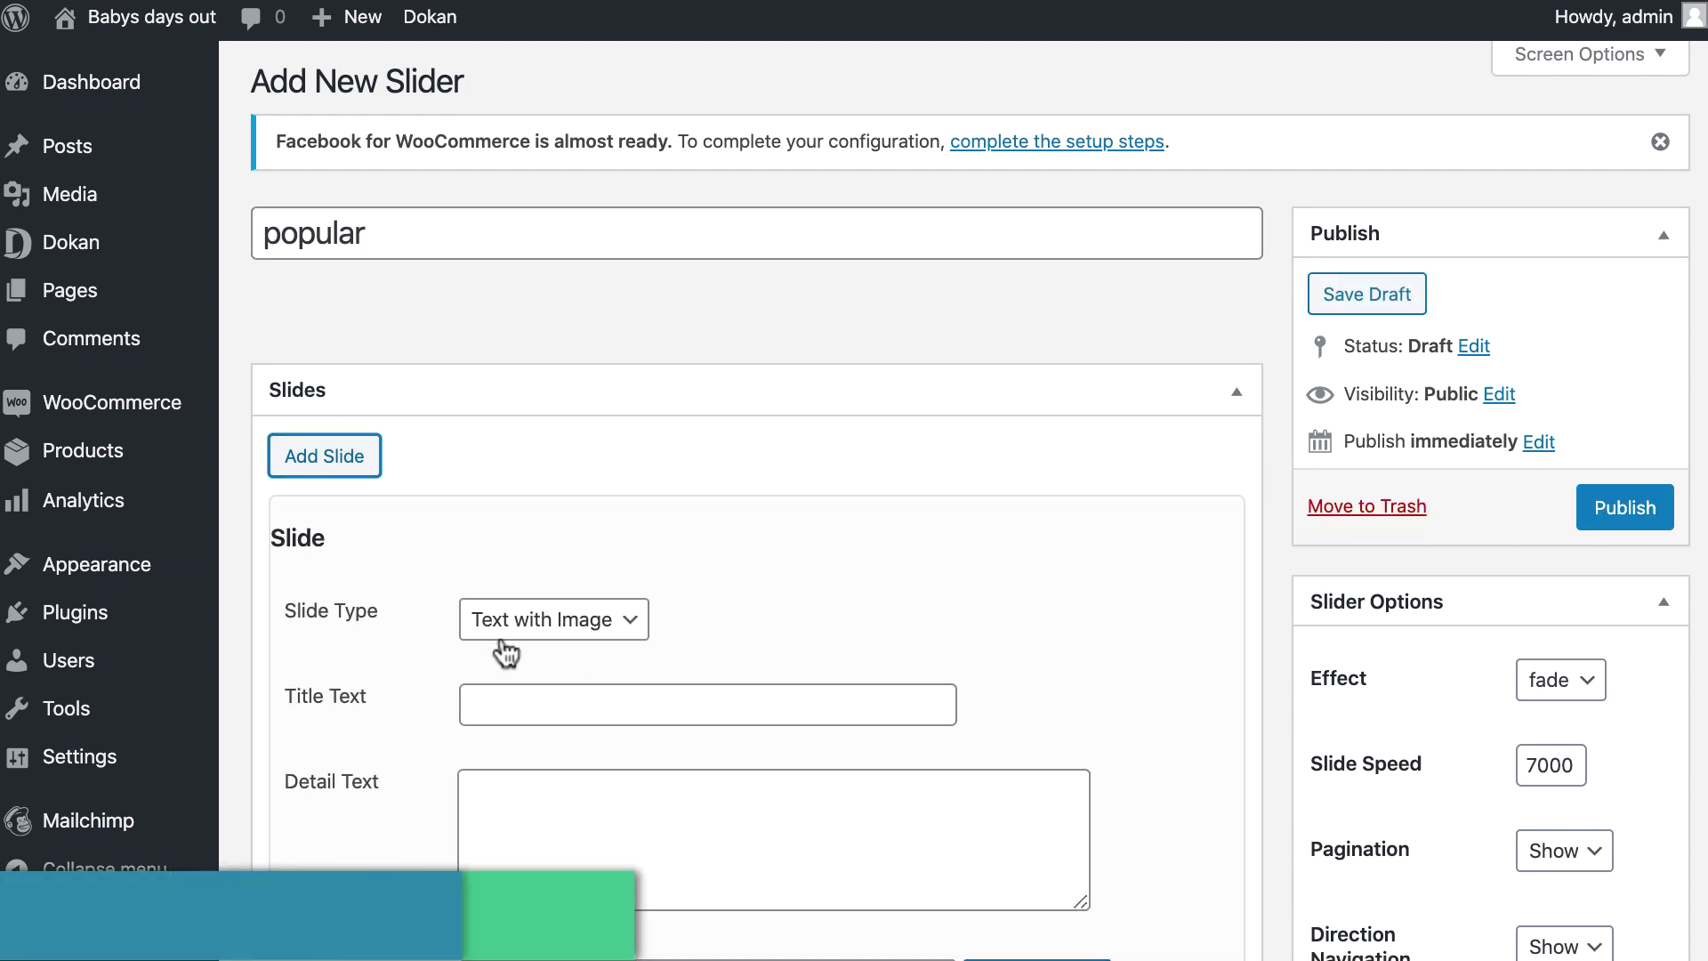
scroll(505, 653, "down", 3)
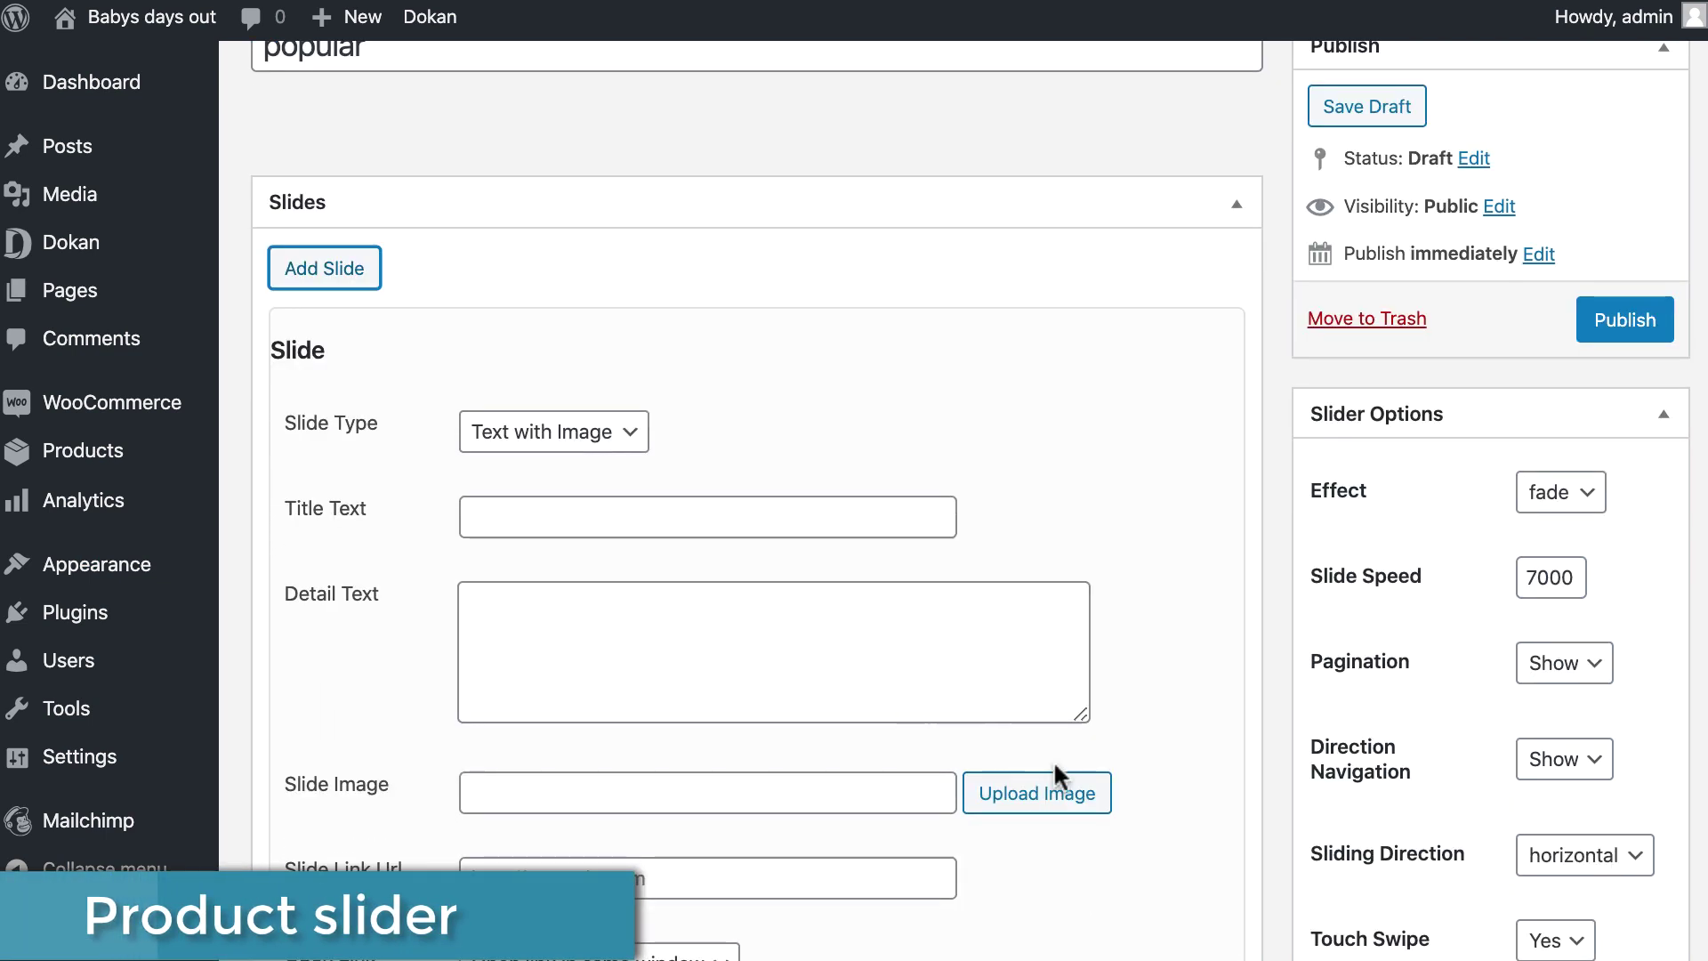
Use the 4.toy image from the Media Library for the slide and publish the popular slider.
left_click(1027, 792)
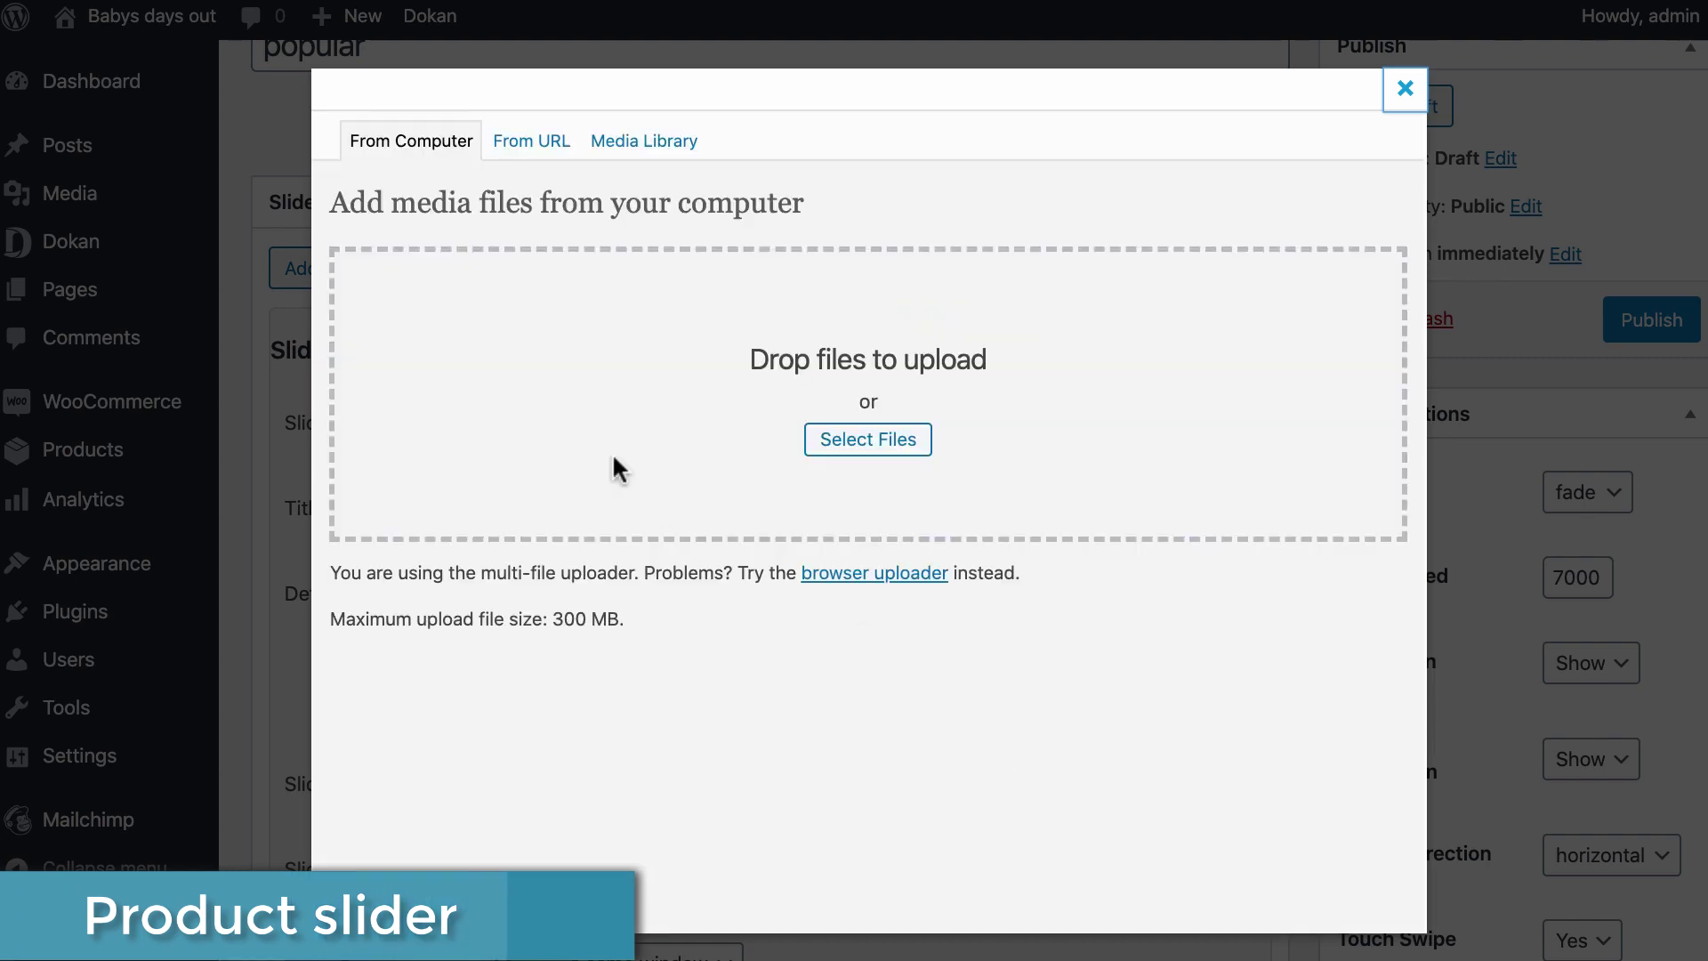
left_click(625, 161)
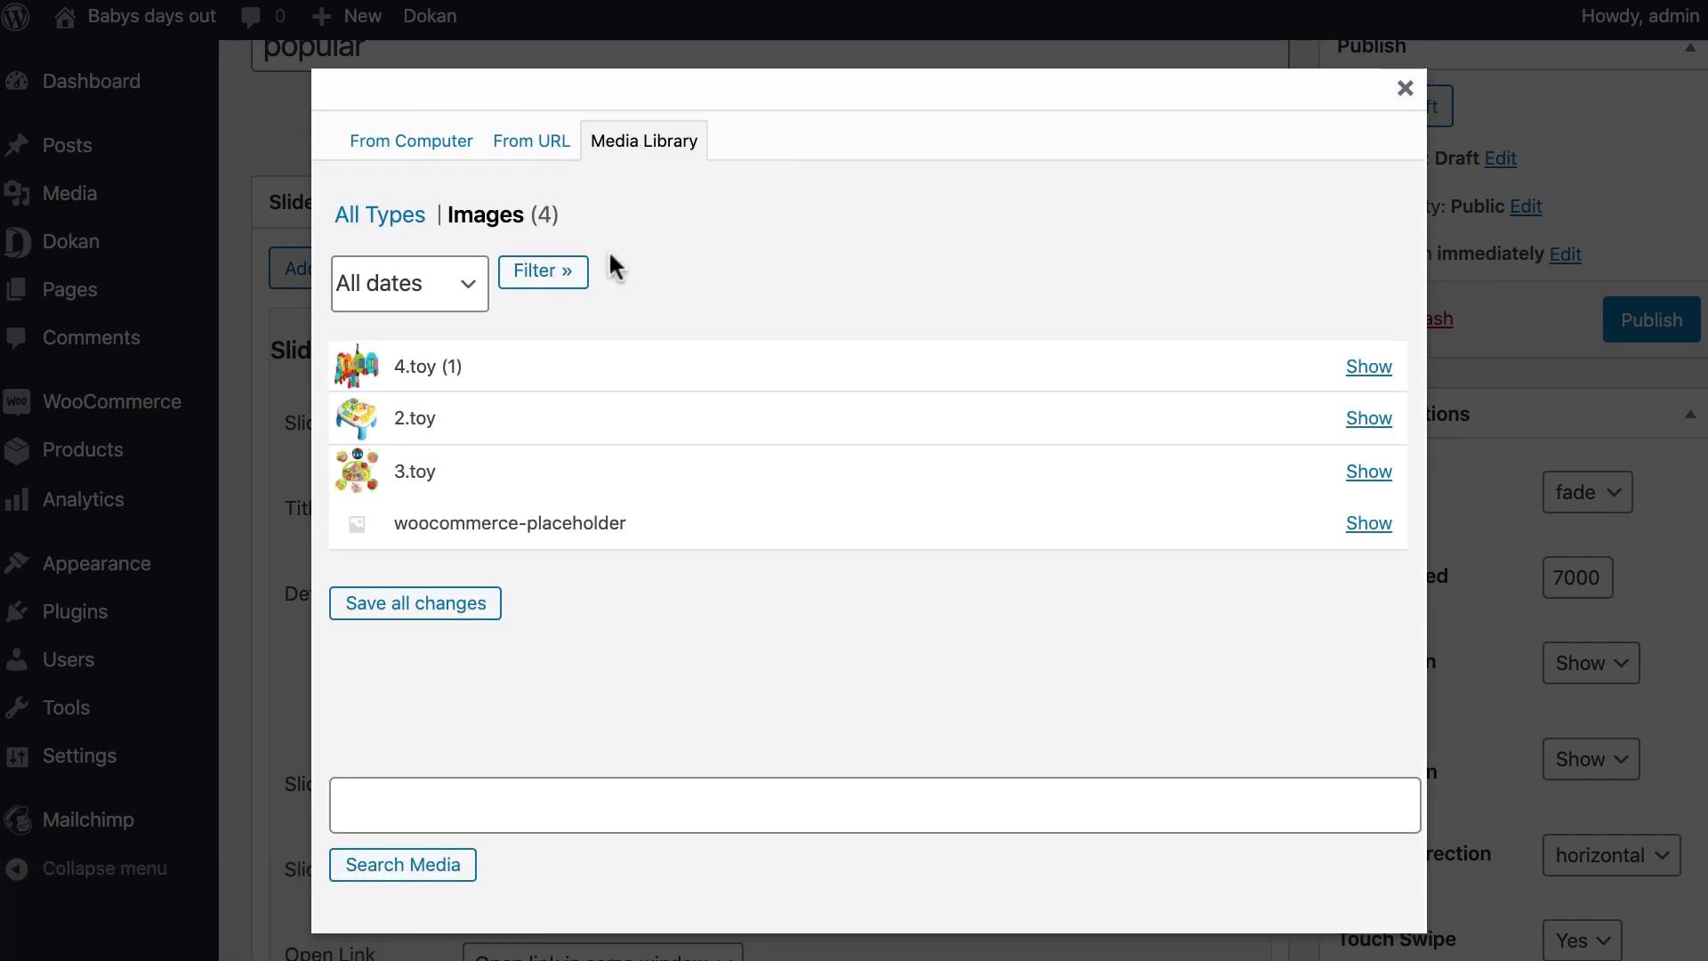
left_click(1374, 362)
scroll(1255, 519, "down", 8)
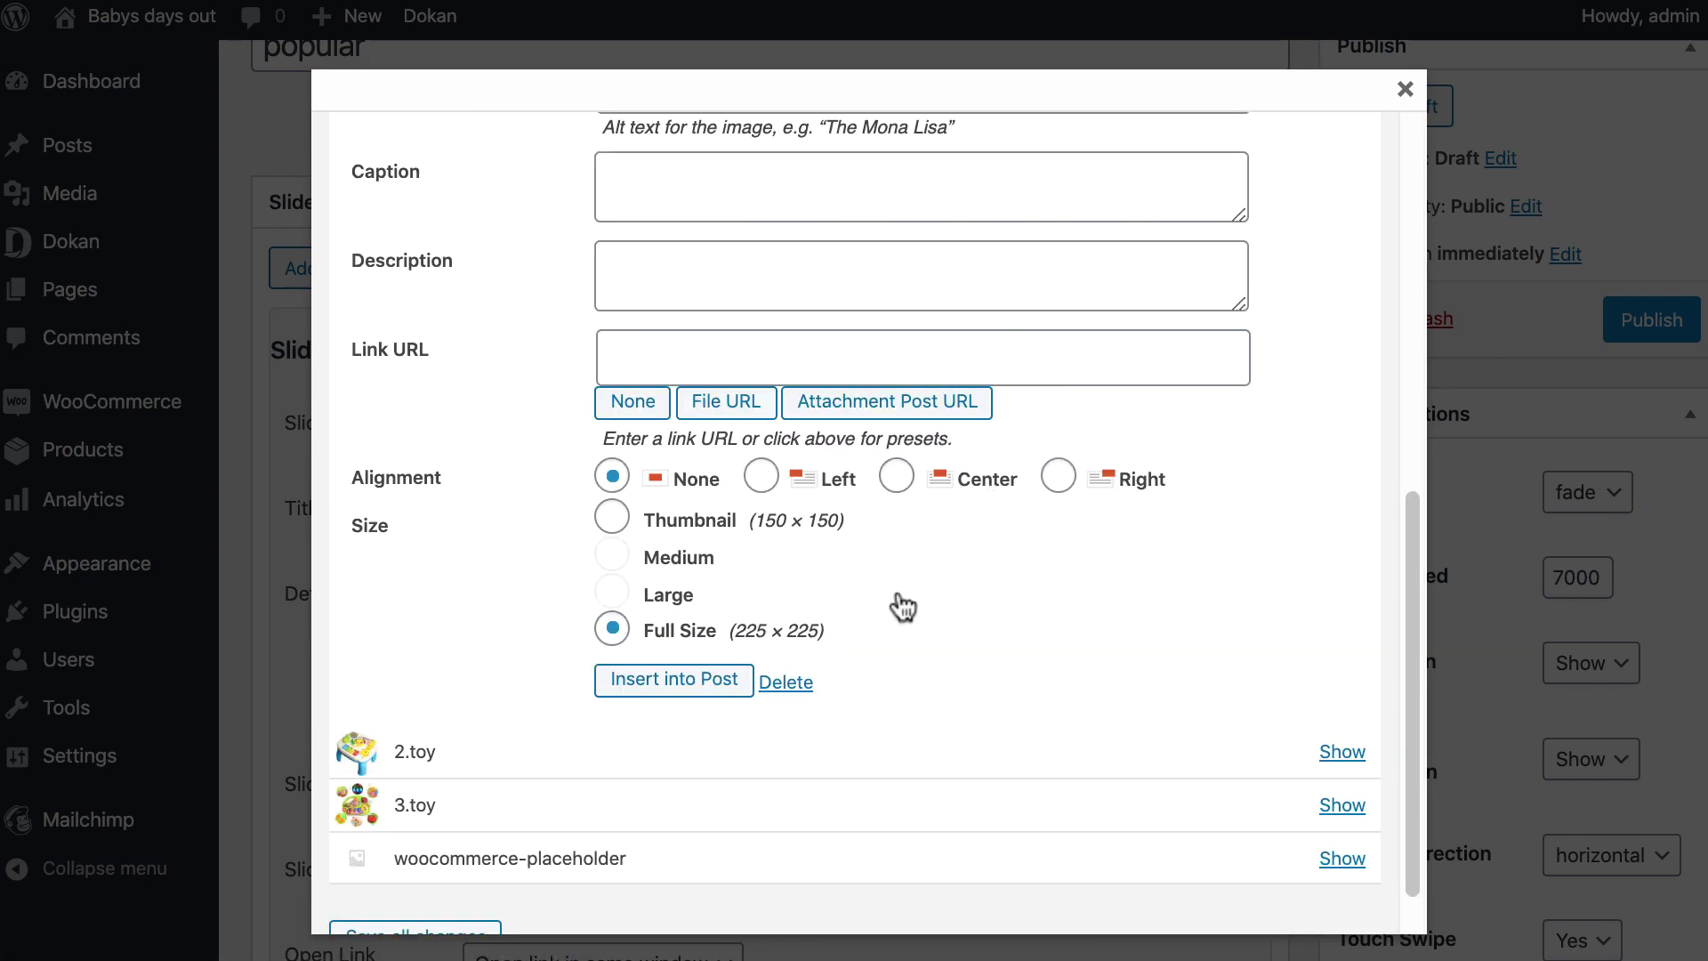
left_click(655, 689)
scroll(640, 791, "down", 15)
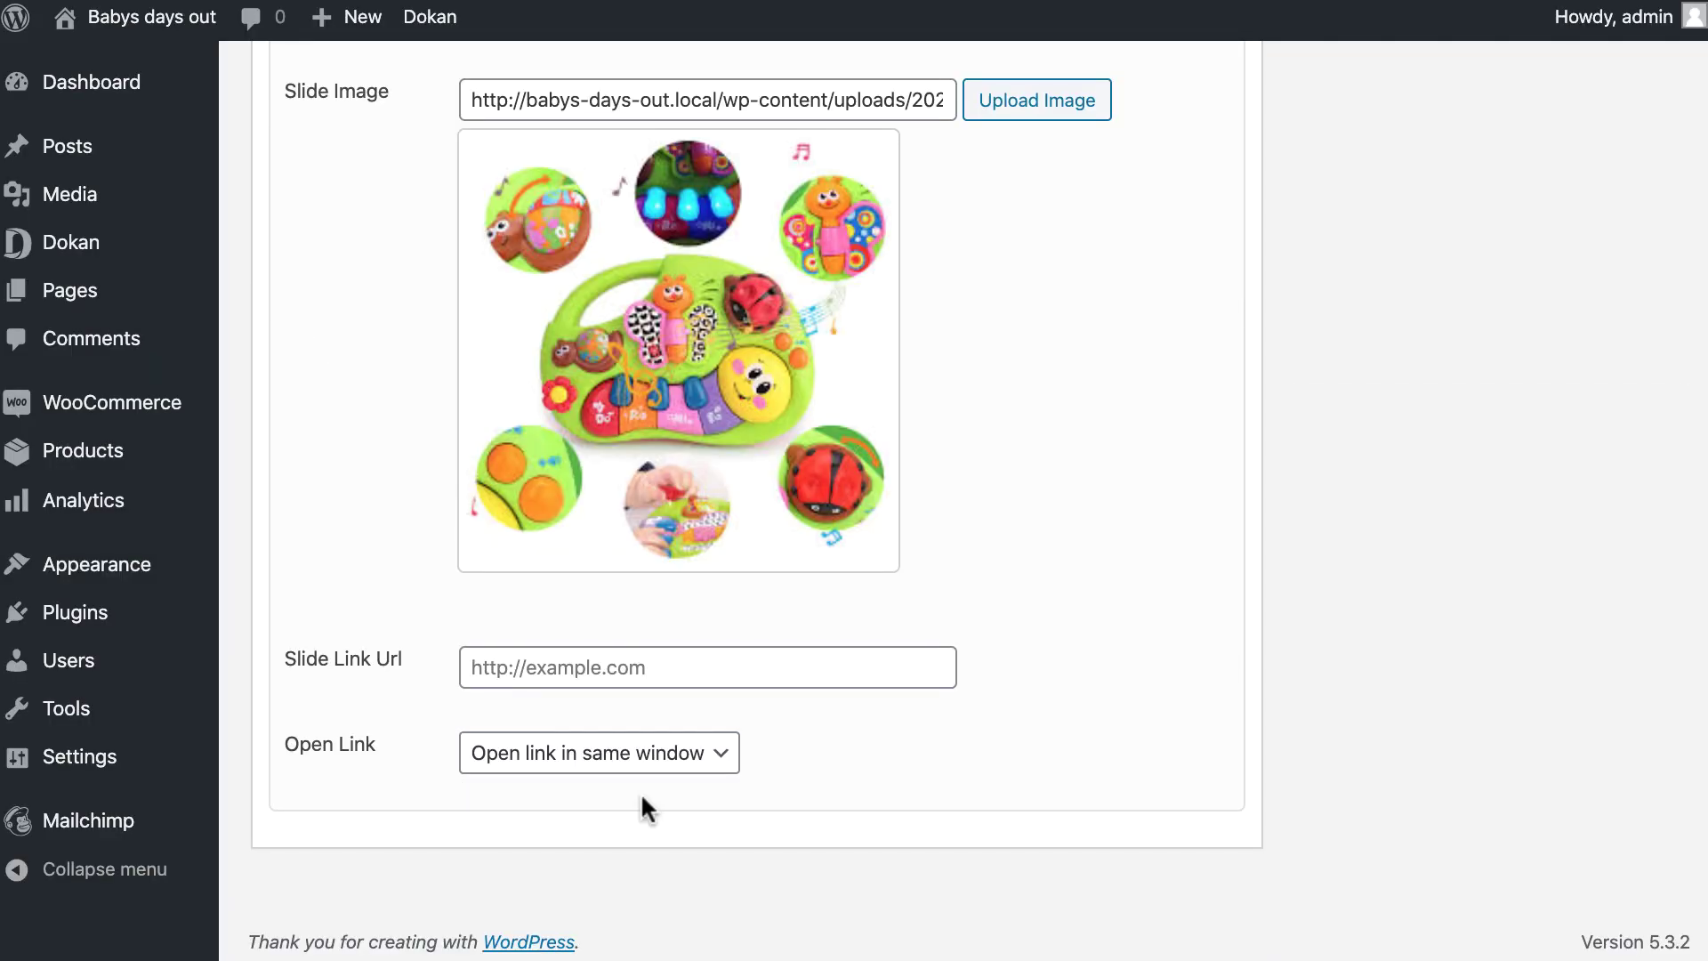
scroll(640, 791, "up", 12)
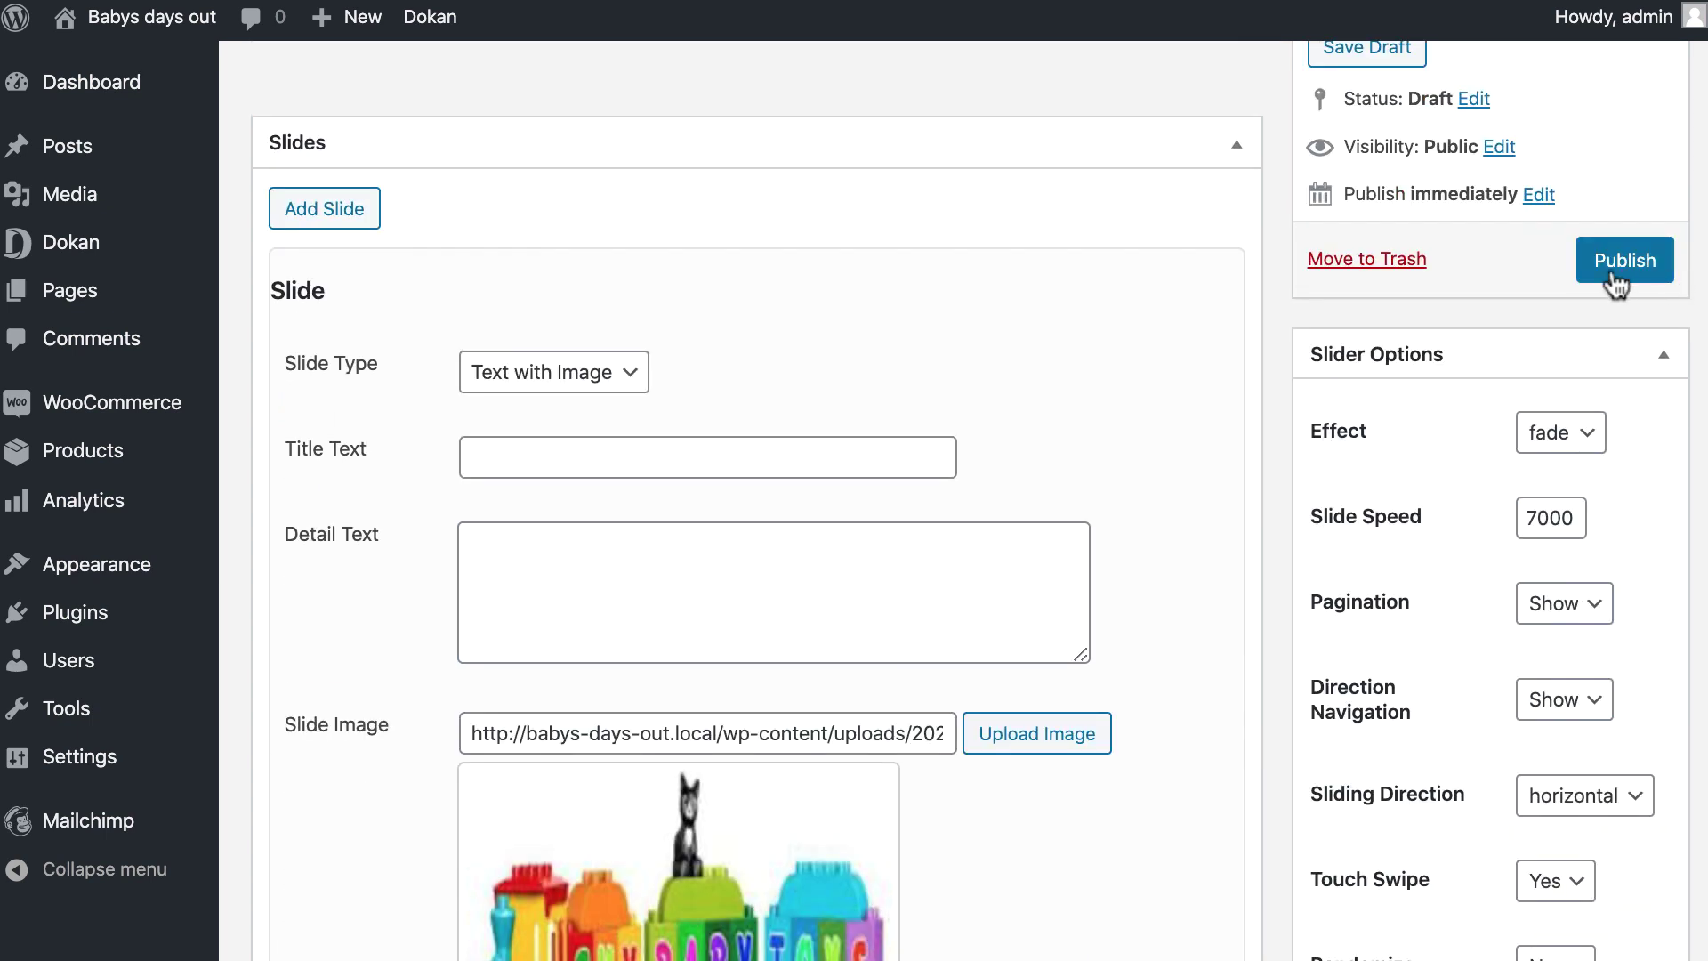
left_click(1613, 277)
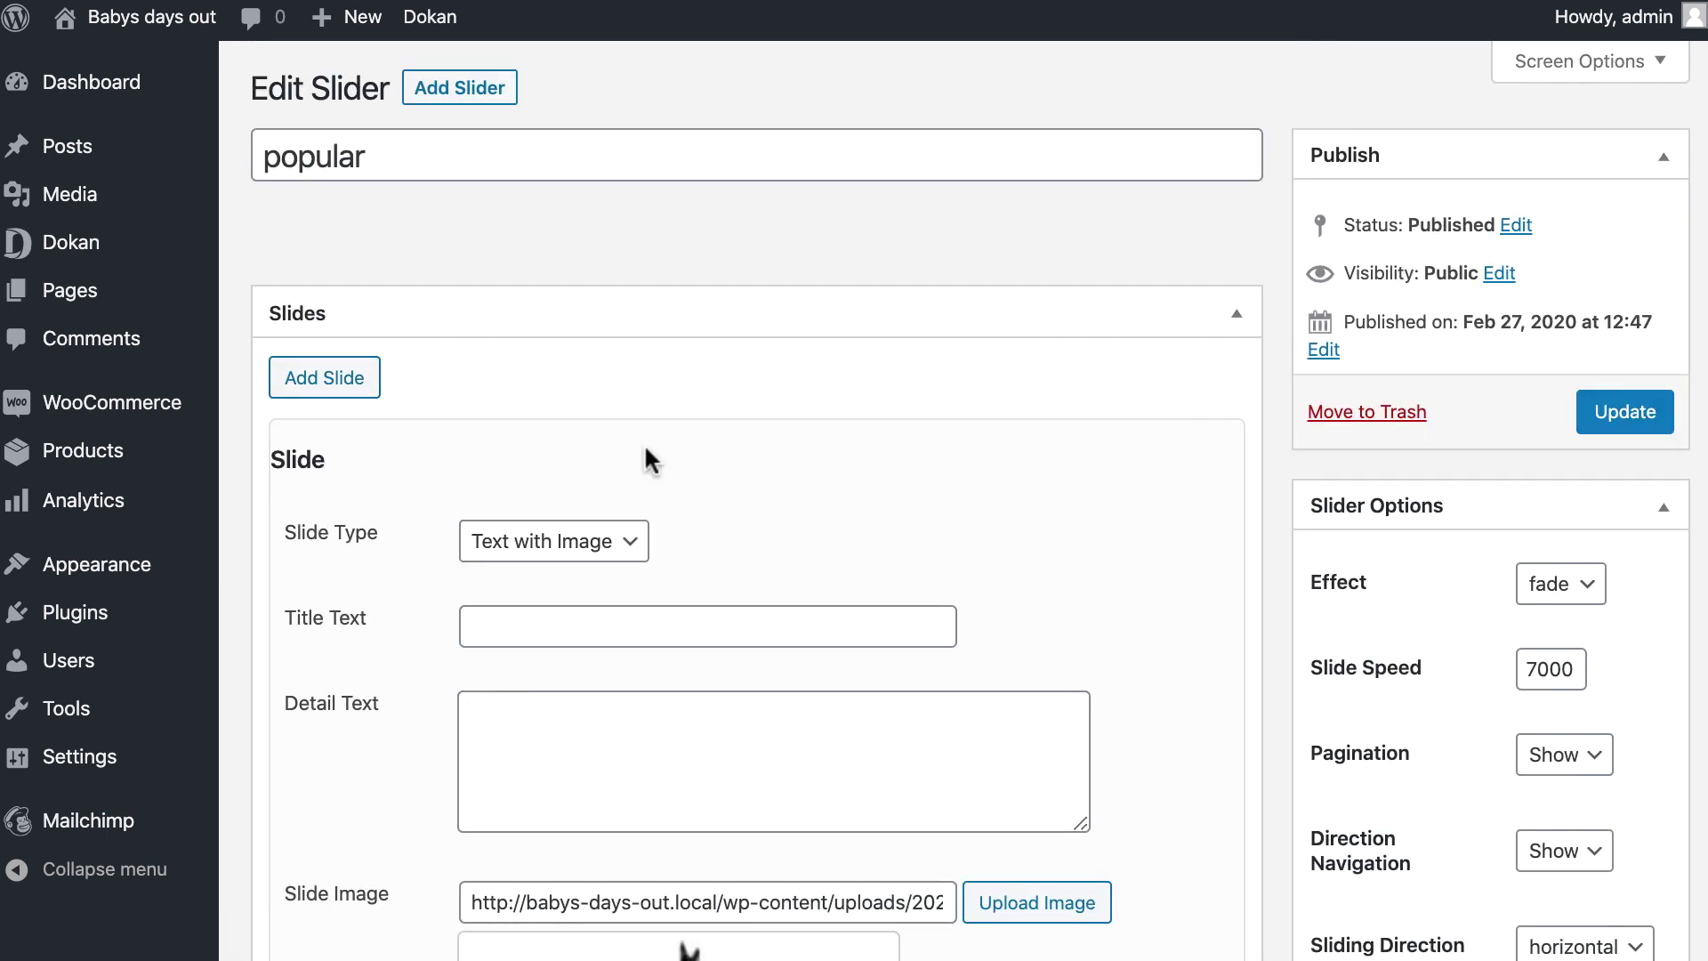
In the Dokan theme settings, enable the home page slider set to 'popular', then publish and exit.
left_click(271, 453)
left_click(587, 551)
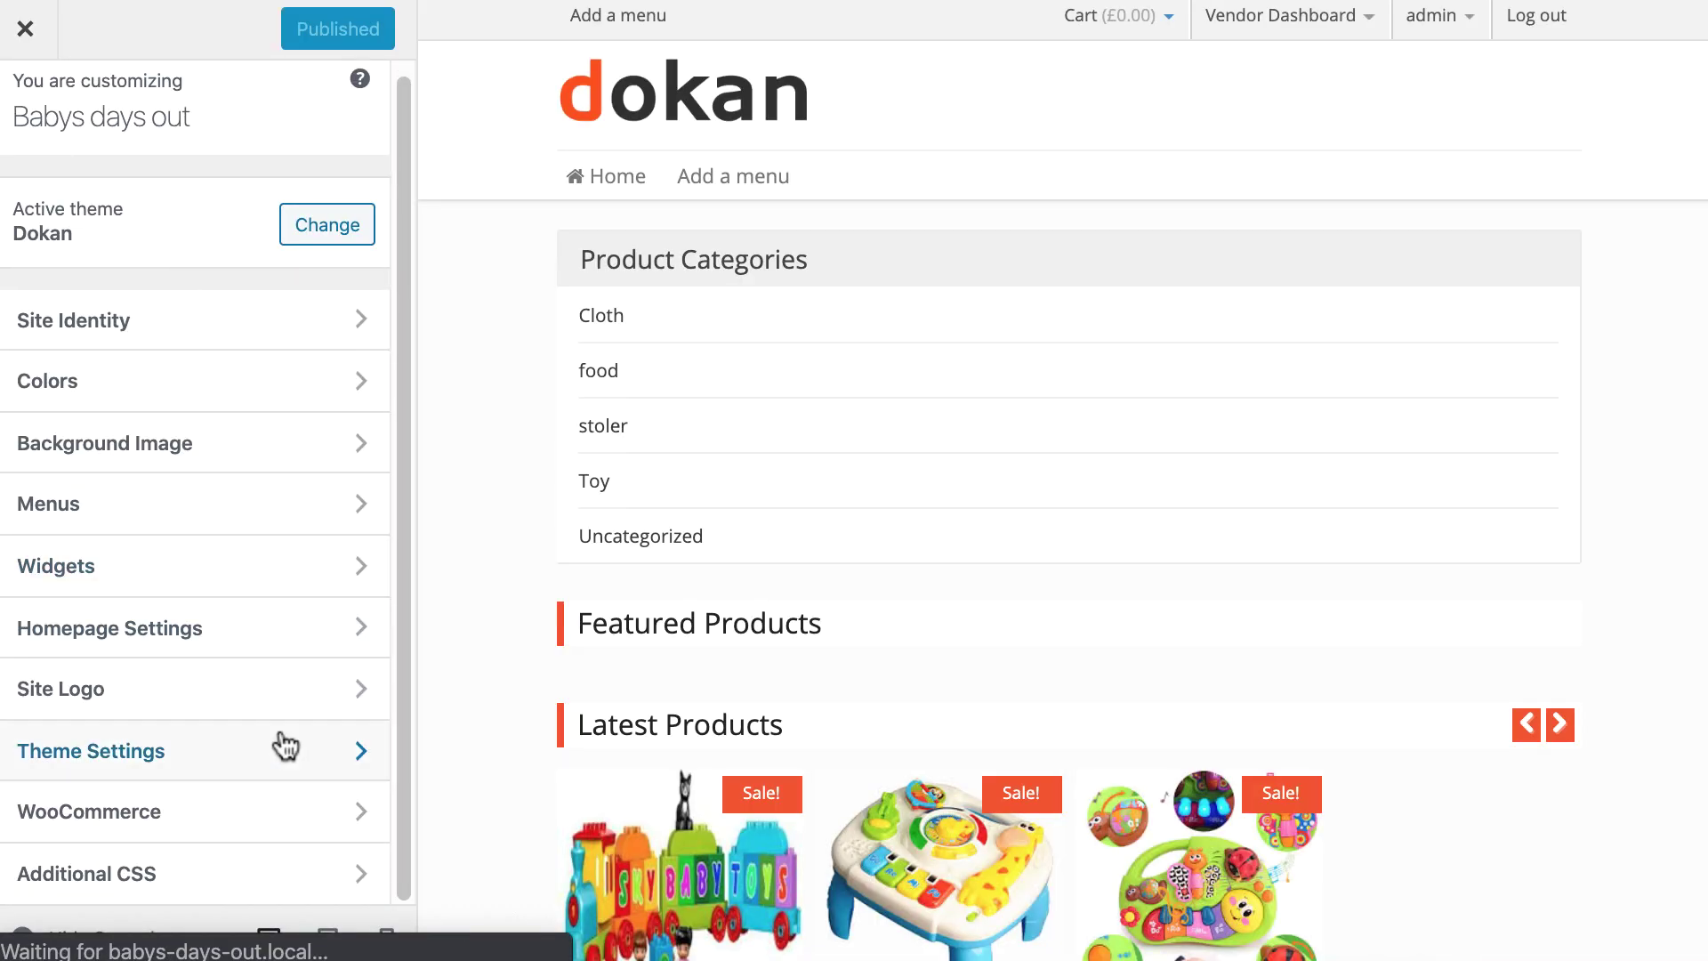
left_click(284, 749)
left_click(25, 306)
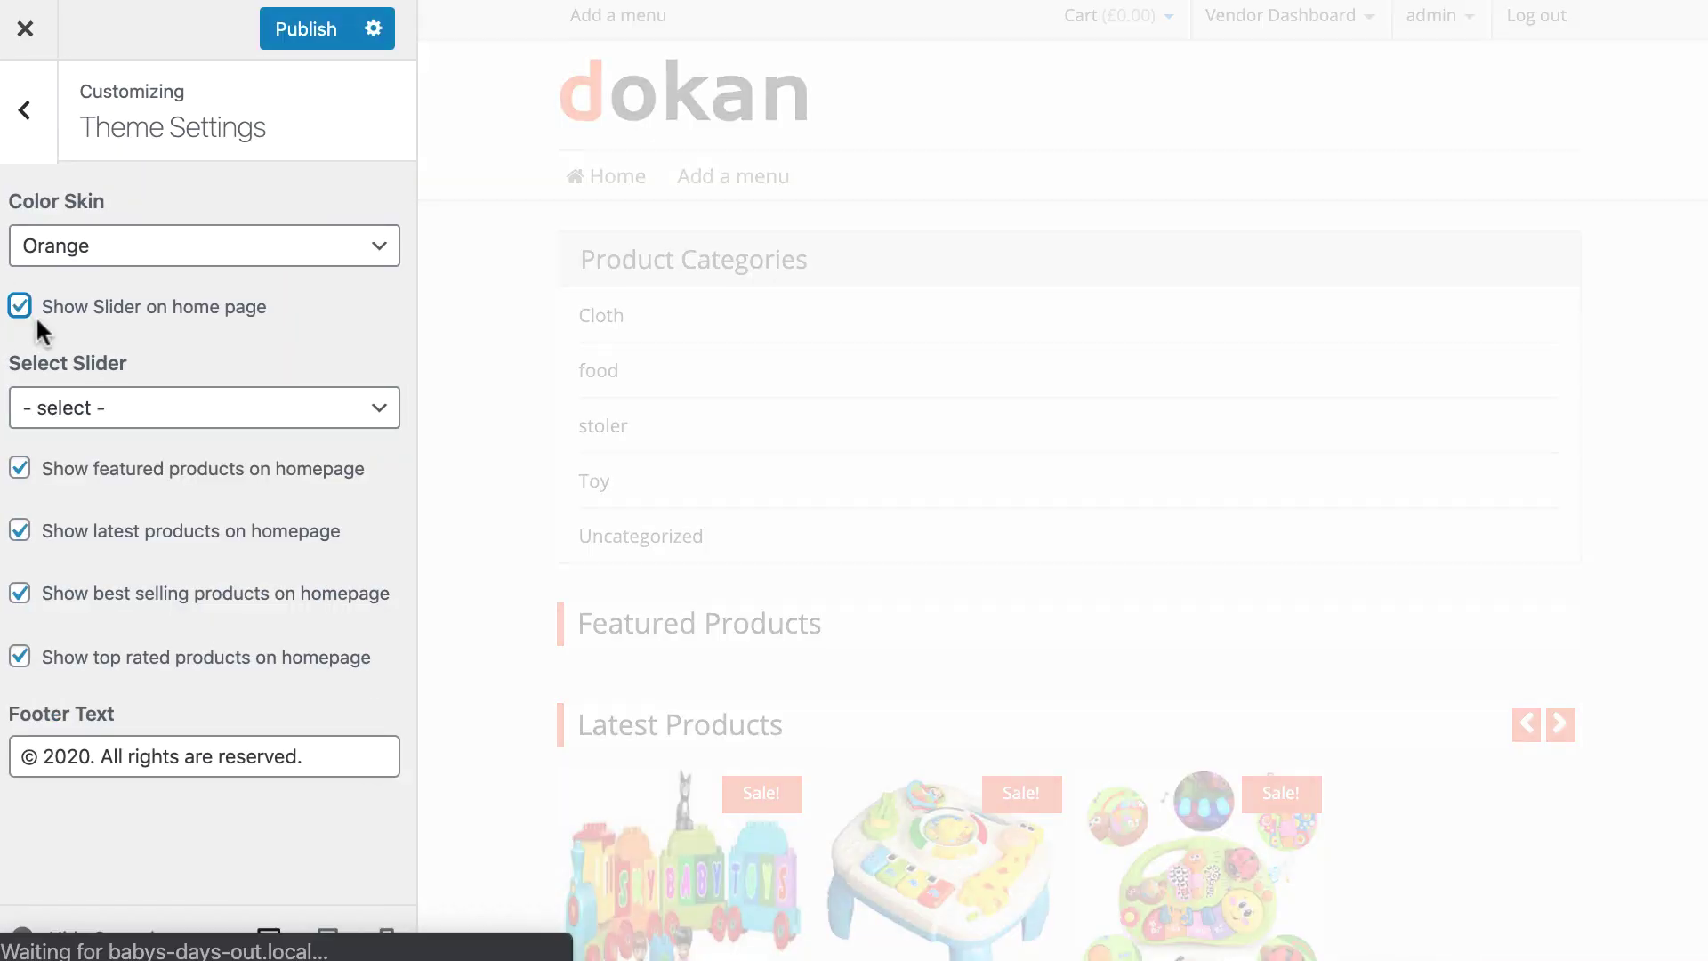
left_click(129, 411)
left_click(126, 432)
left_click(283, 34)
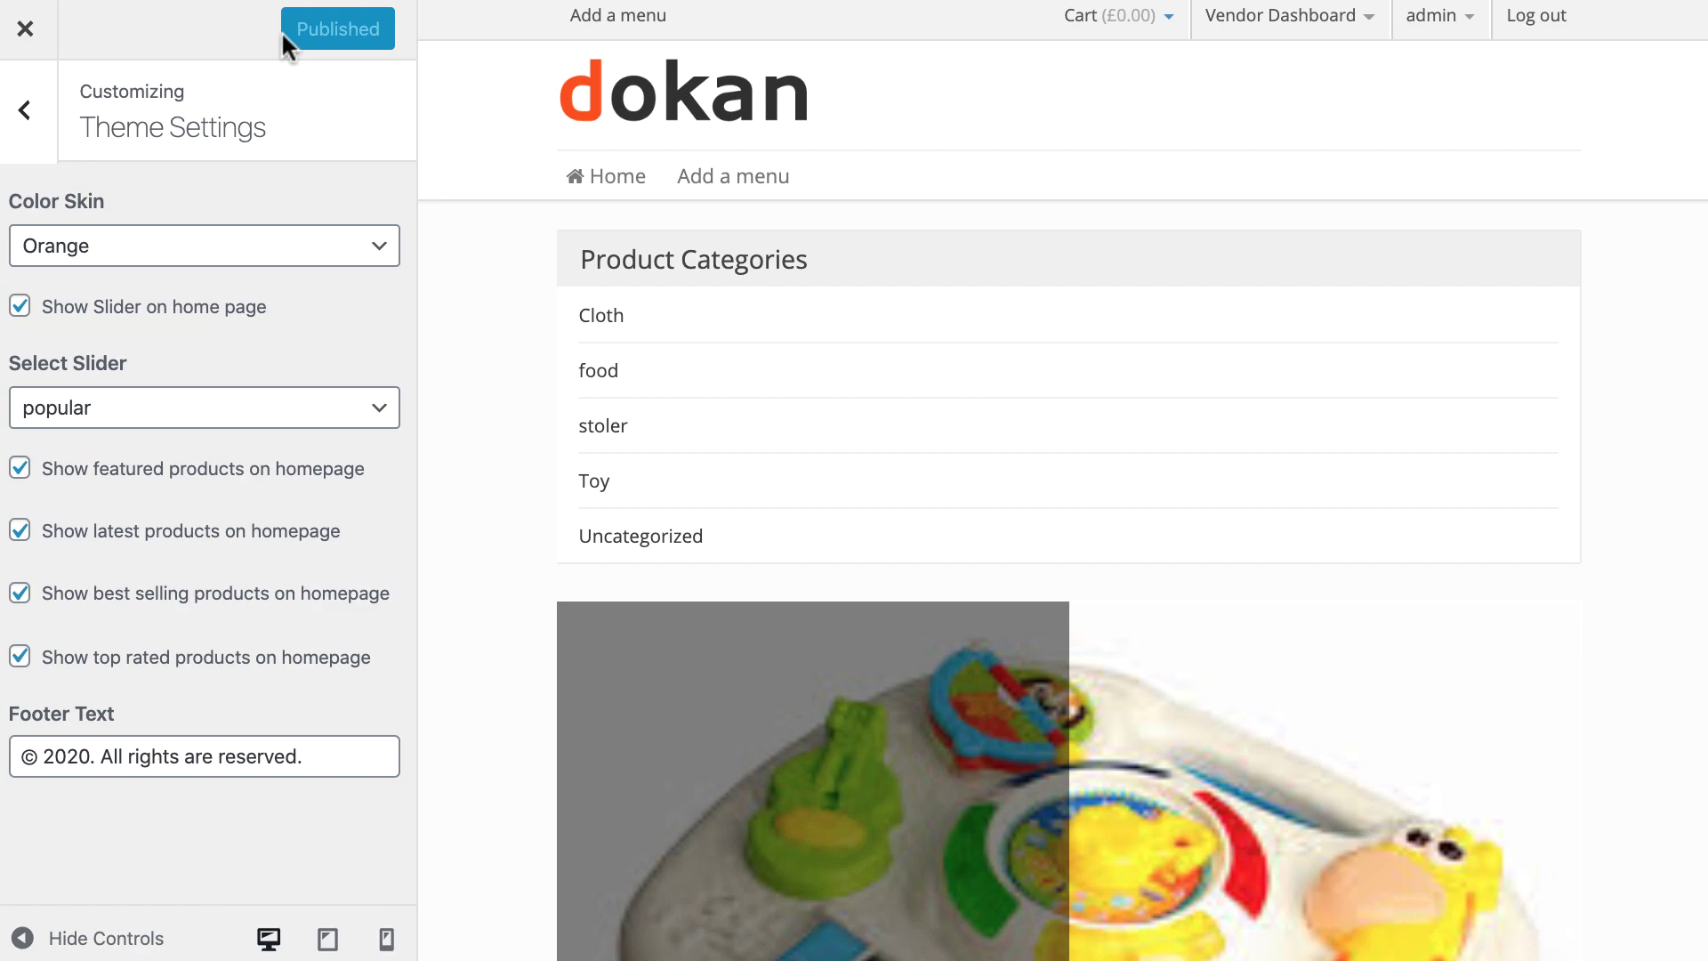
left_click(24, 29)
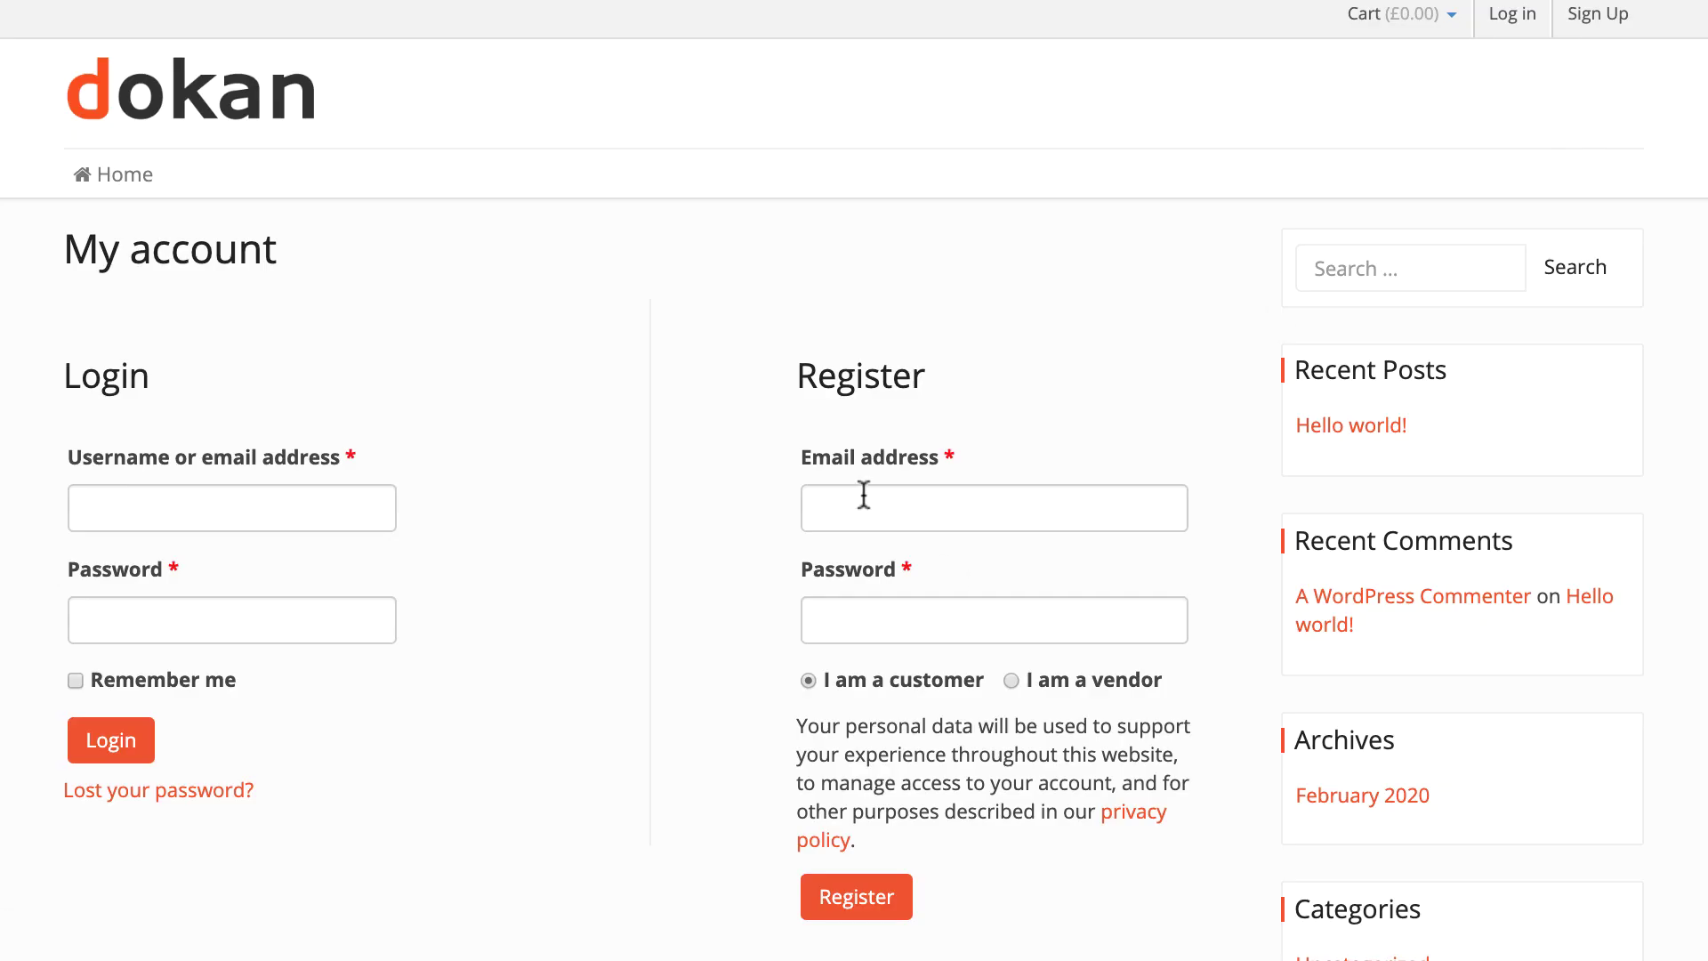
Register a new customer account with the customer's e-mail and a password.
left_click(863, 495)
left_click(846, 617)
type("•••••••••••••••••")
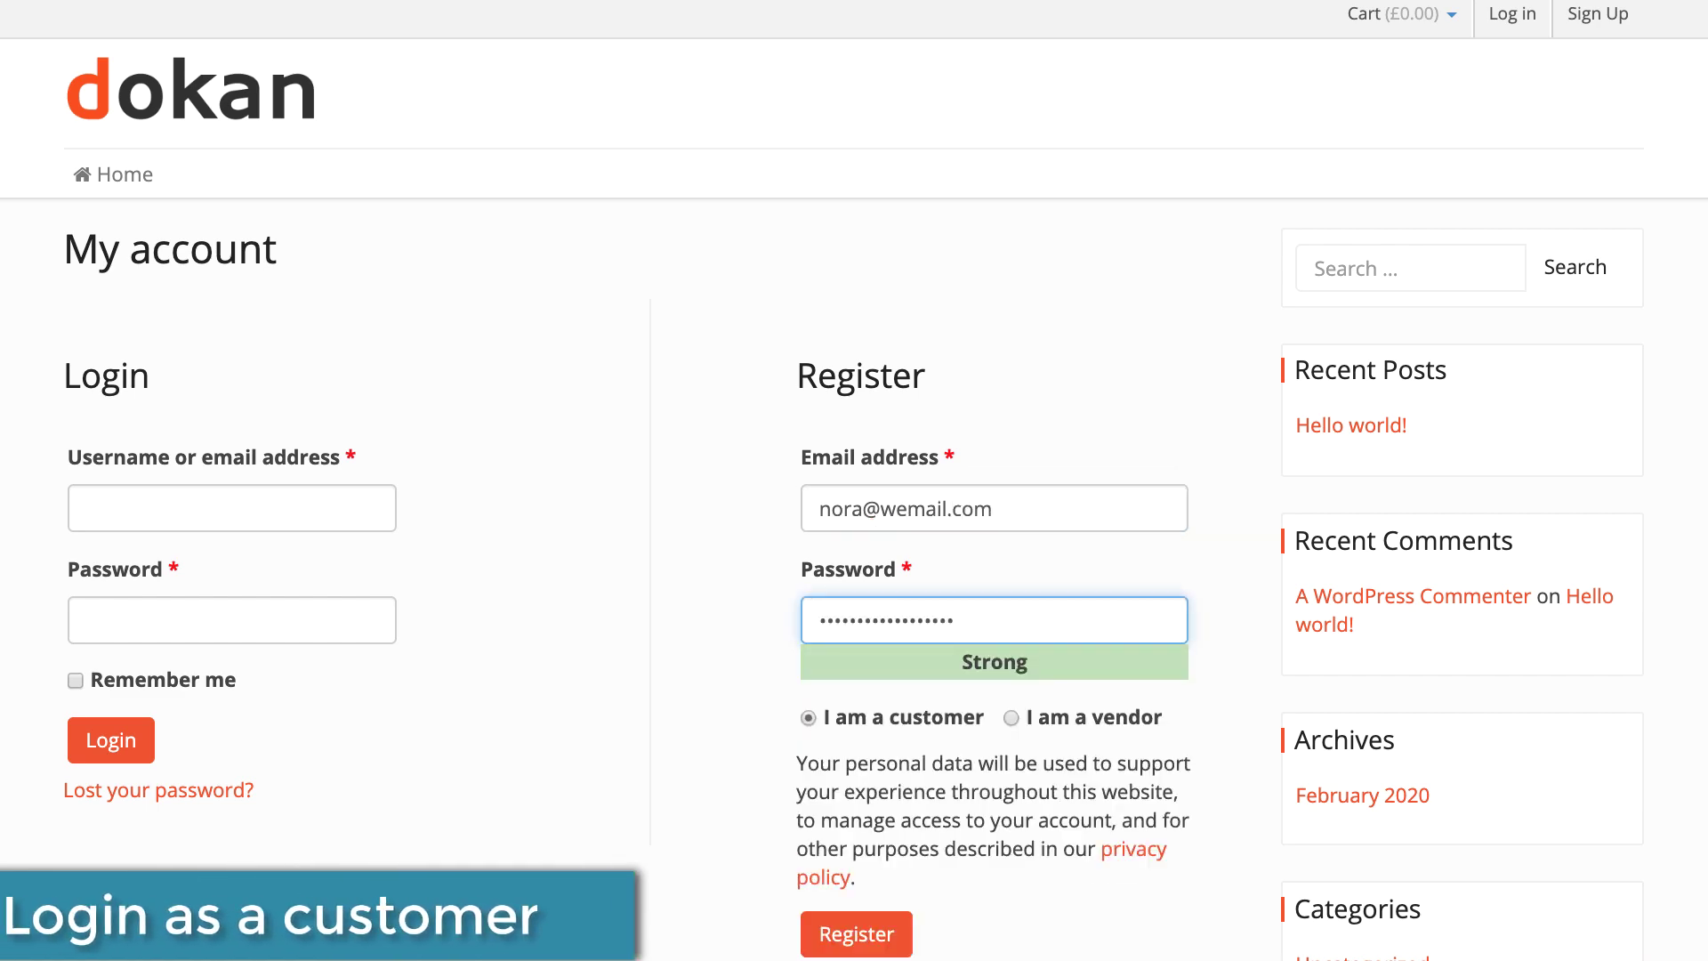
left_click(855, 933)
Add the toy train to the cart from the shop home page.
left_click(129, 175)
scroll(347, 402, "down", 2)
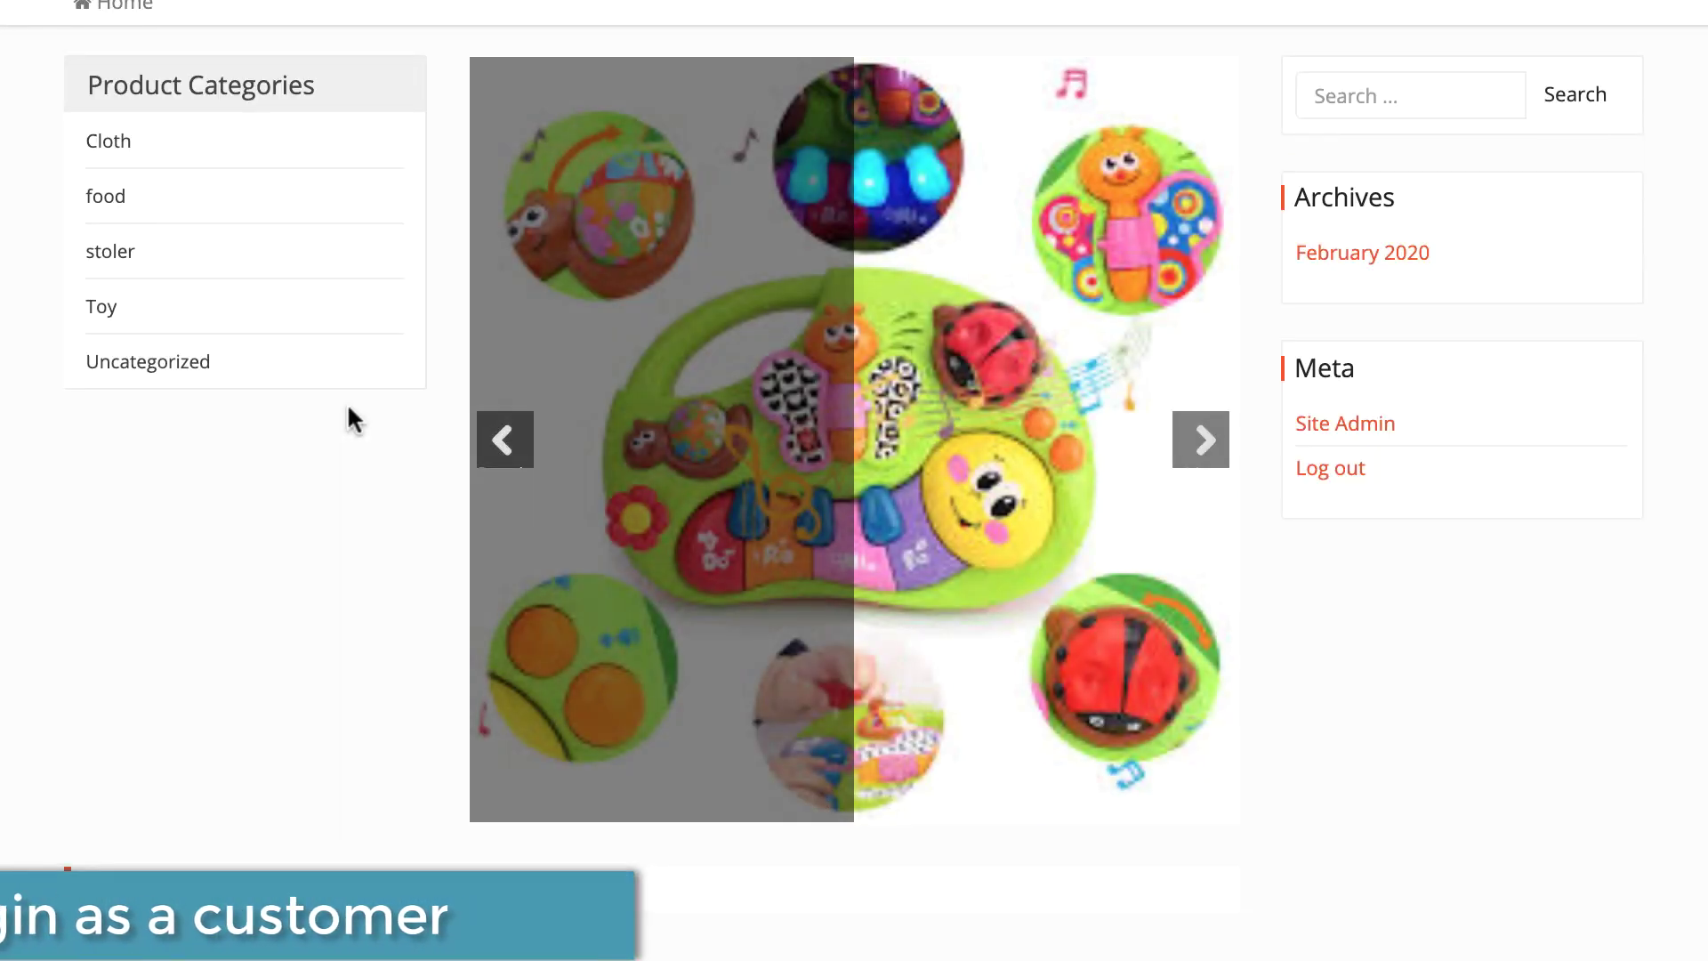
scroll(744, 397, "down", 1)
scroll(744, 396, "down", 4)
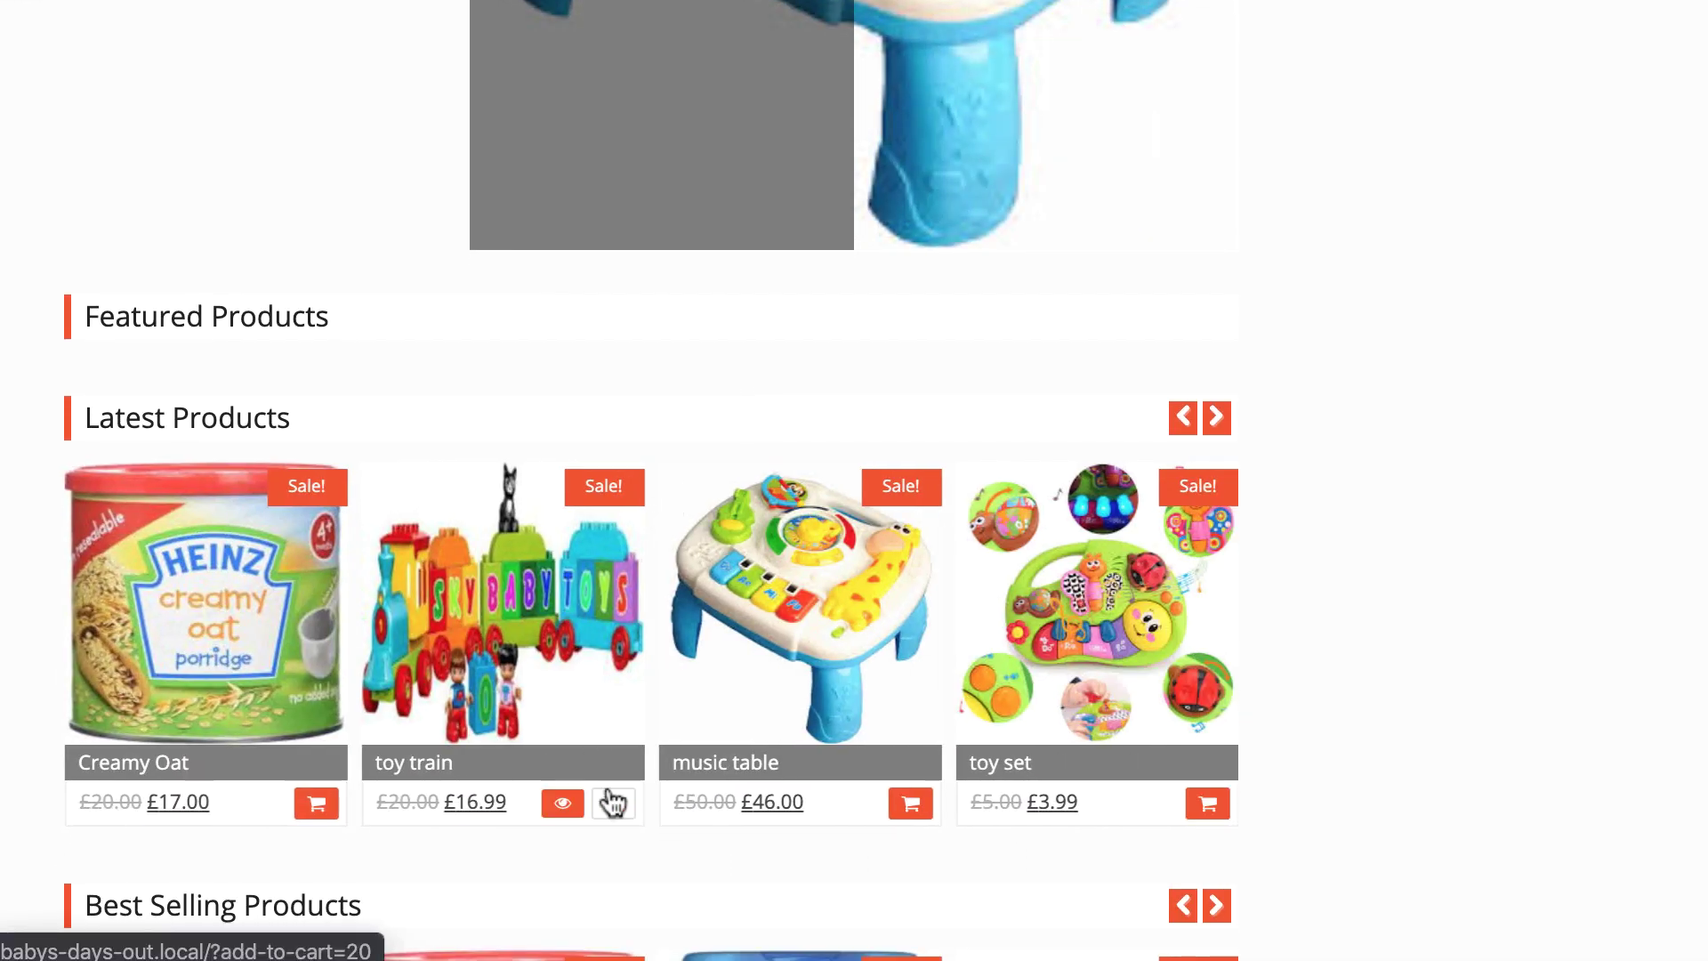
left_click(613, 804)
Check out and place the £26.99 toy train order with cash on delivery.
left_click(1387, 13)
left_click(1362, 281)
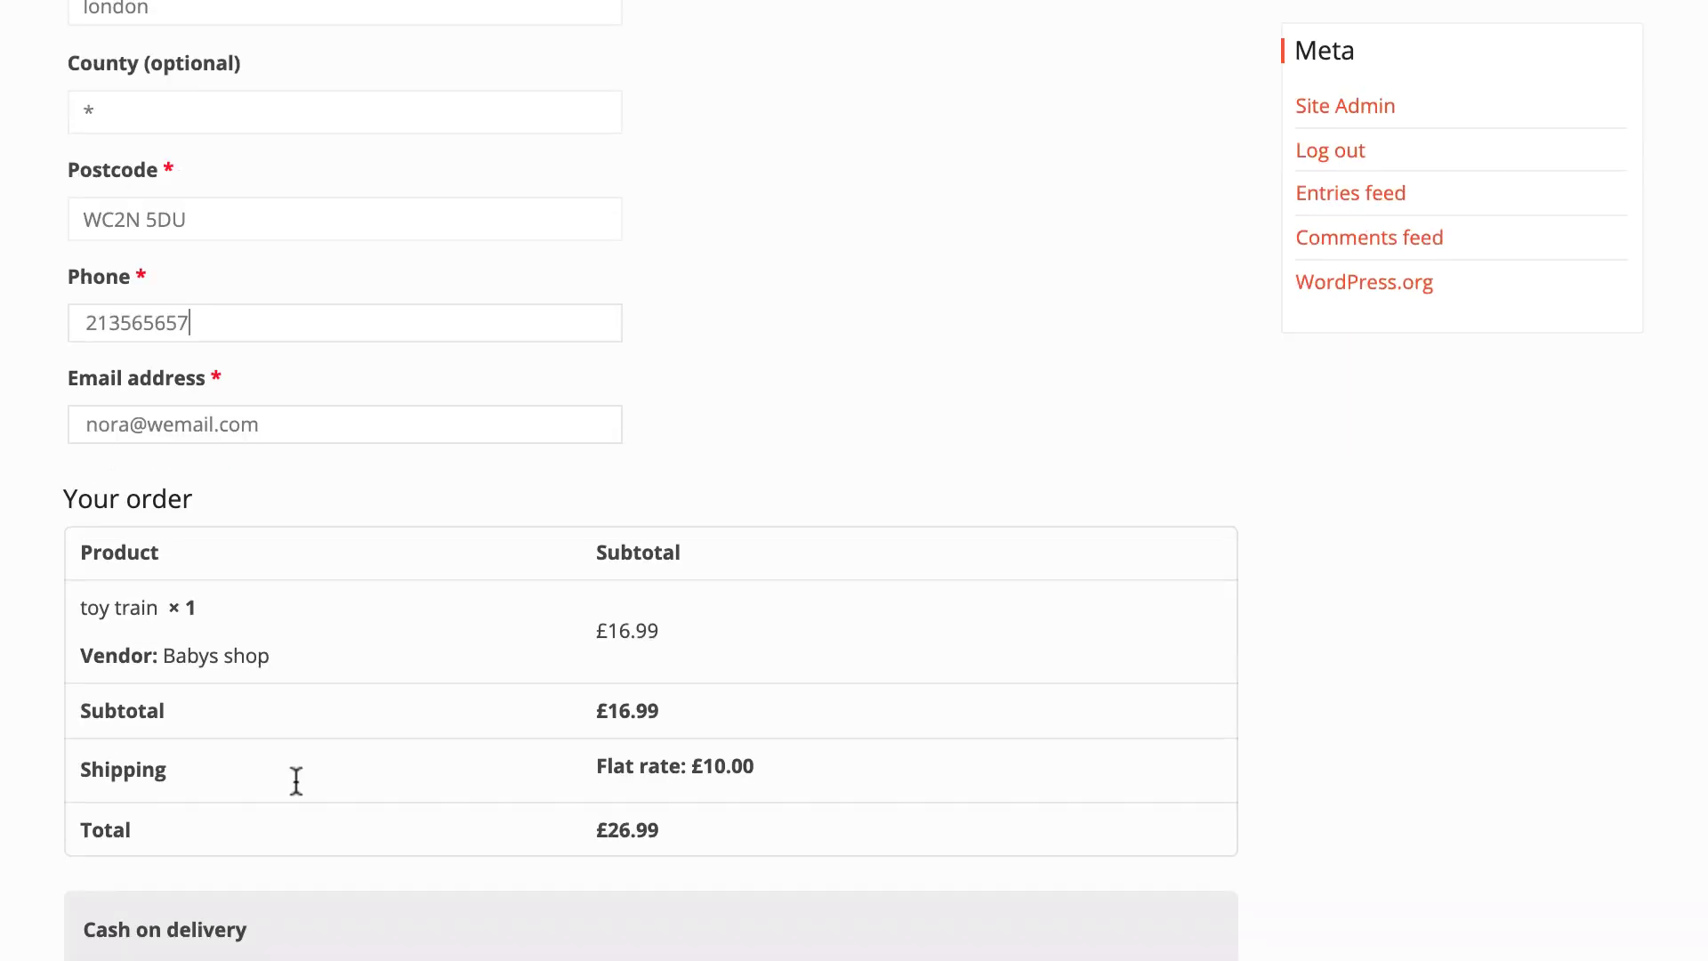
scroll(294, 781, "down", 3)
left_click(1163, 920)
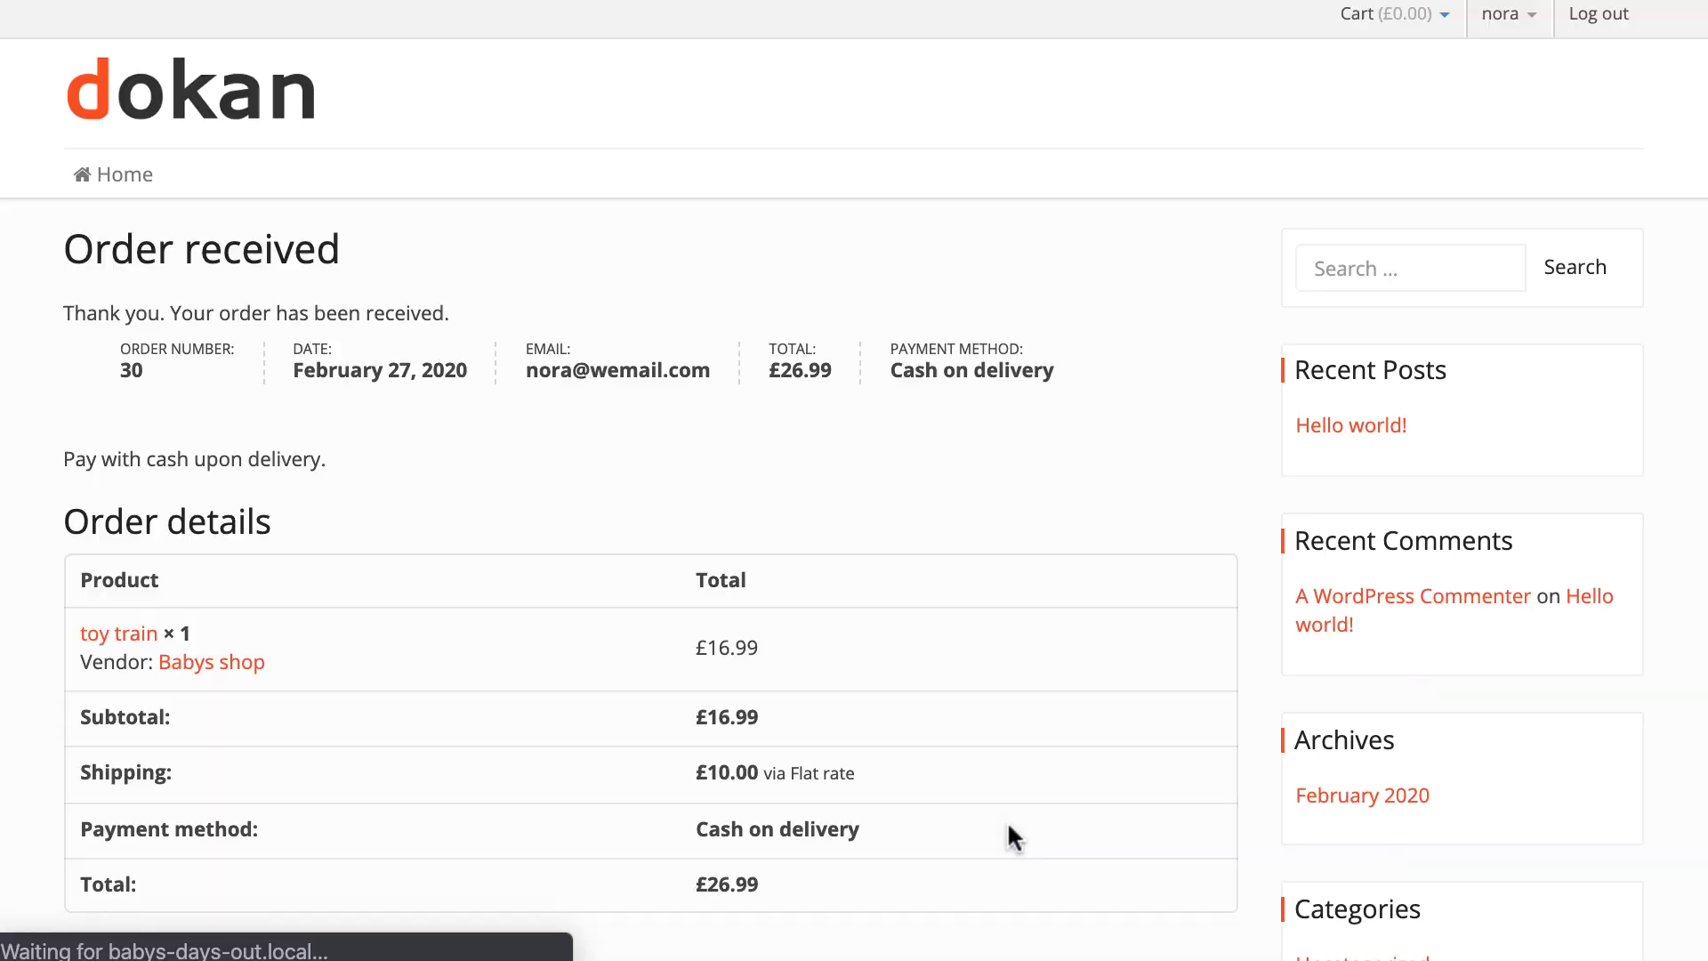
scroll(987, 738, "down", 5)
scroll(988, 738, "up", 5)
scroll(989, 733, "down", 1)
scroll(992, 743, "down", 8)
scroll(925, 623, "up", 9)
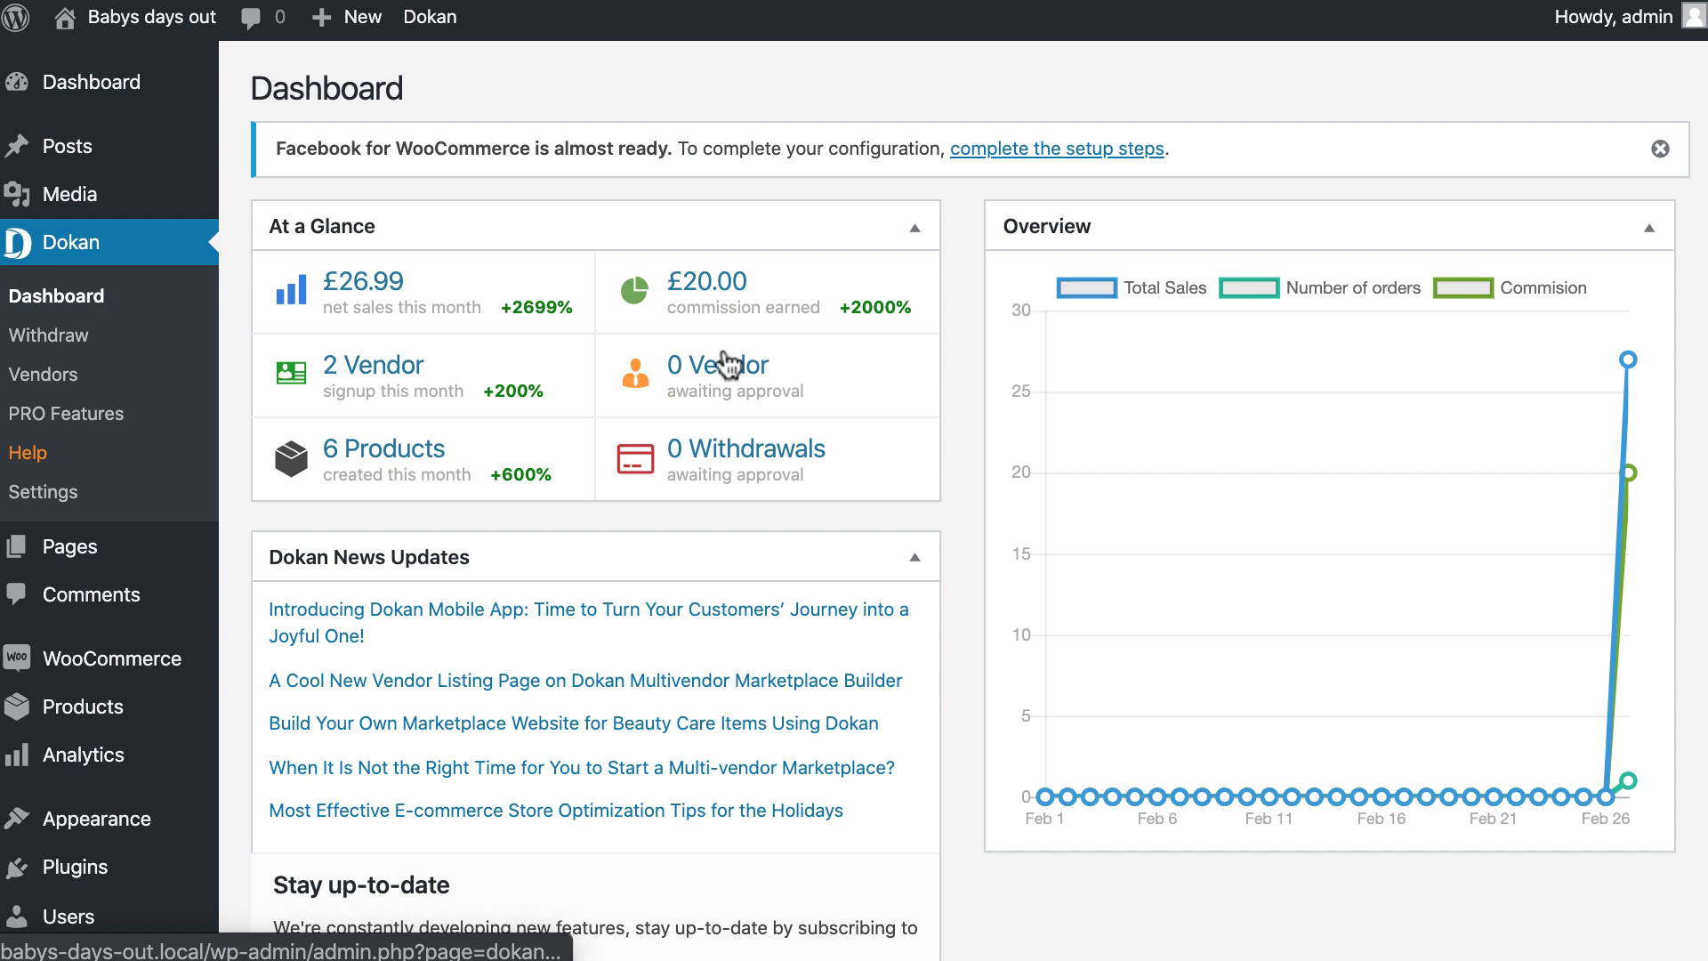
Review the £26.99 monthly net sales on the Dokan dashboard, then view Dokan's pricing plans.
scroll(1103, 464, "down", 3)
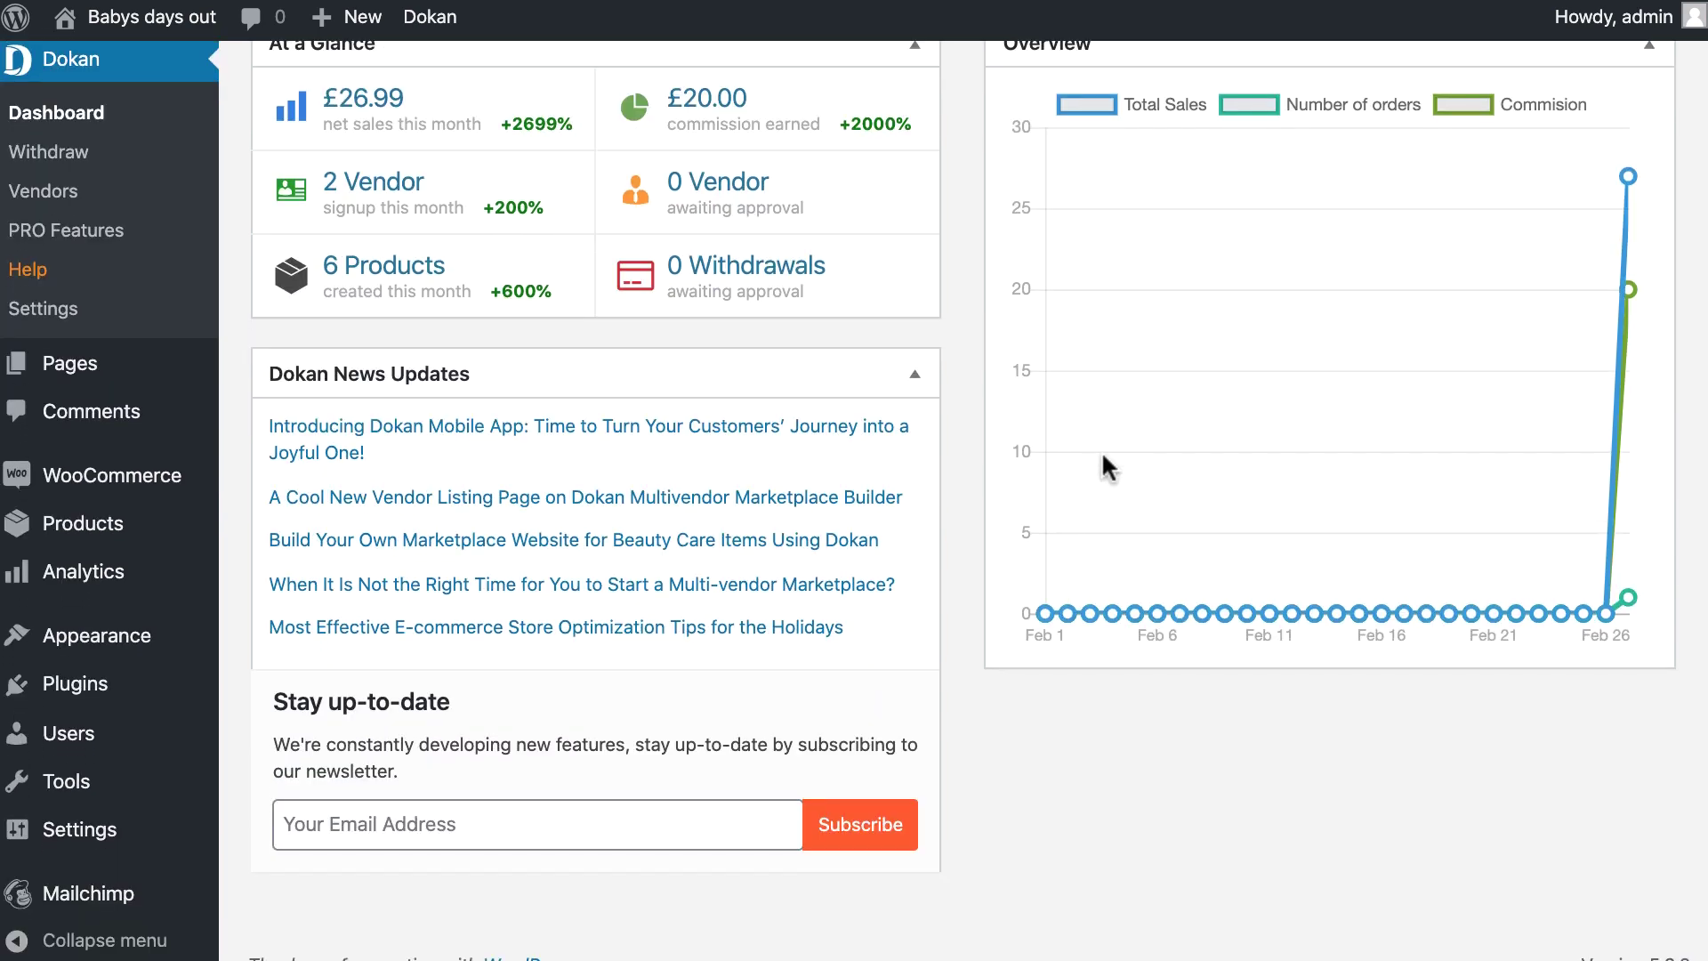
scroll(1101, 453, "up", 3)
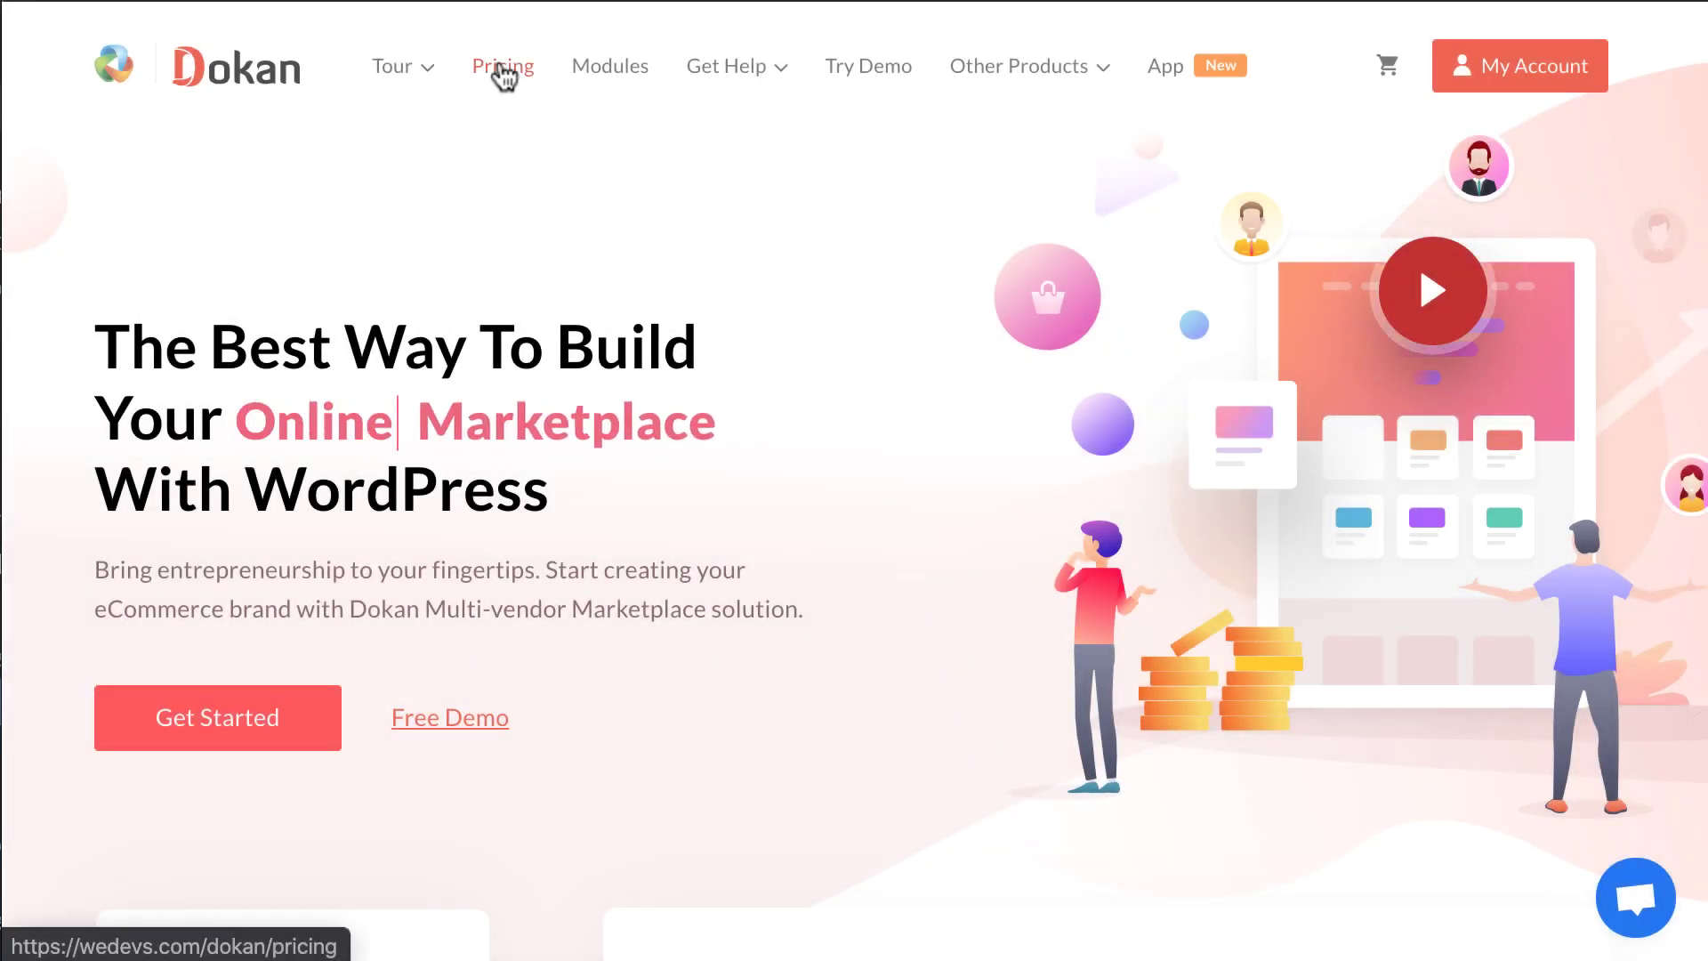
left_click(502, 68)
scroll(676, 196, "down", 8)
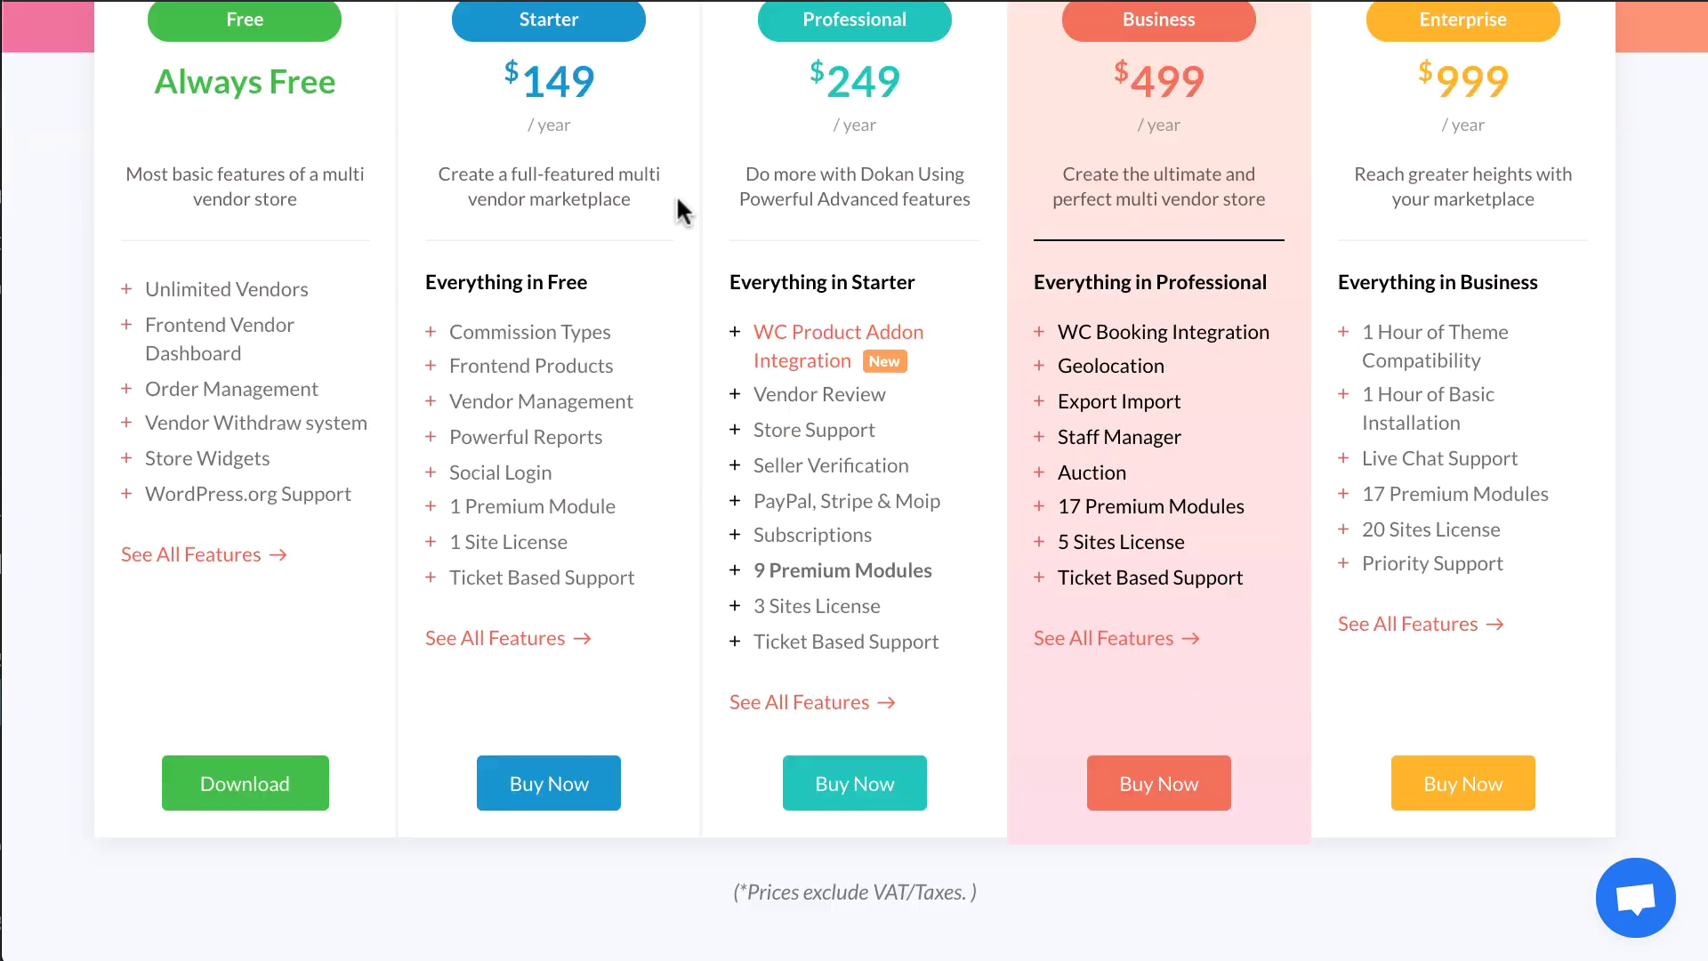